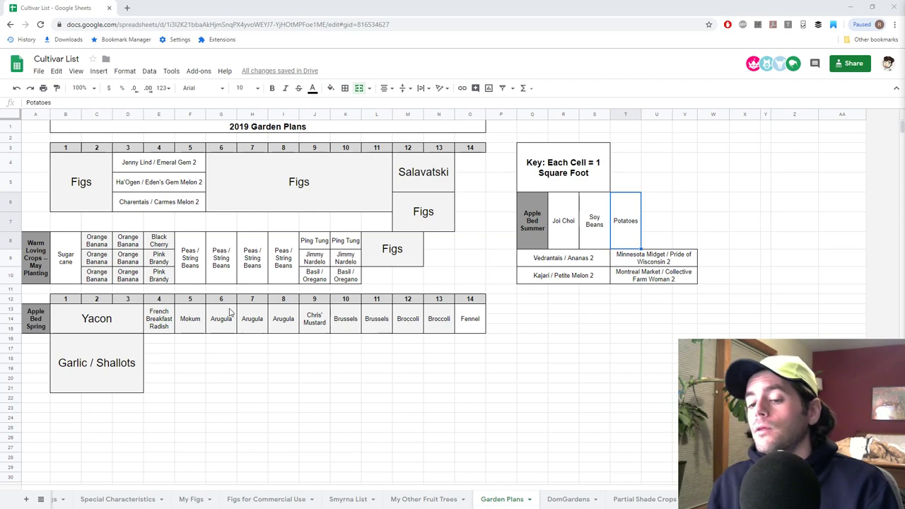
- Examine the peppers, garlic and shallots, sugar cane, and peas and string beans in the 2019 garden plan
{"action": "left_click", "coordinate": [343, 260]}
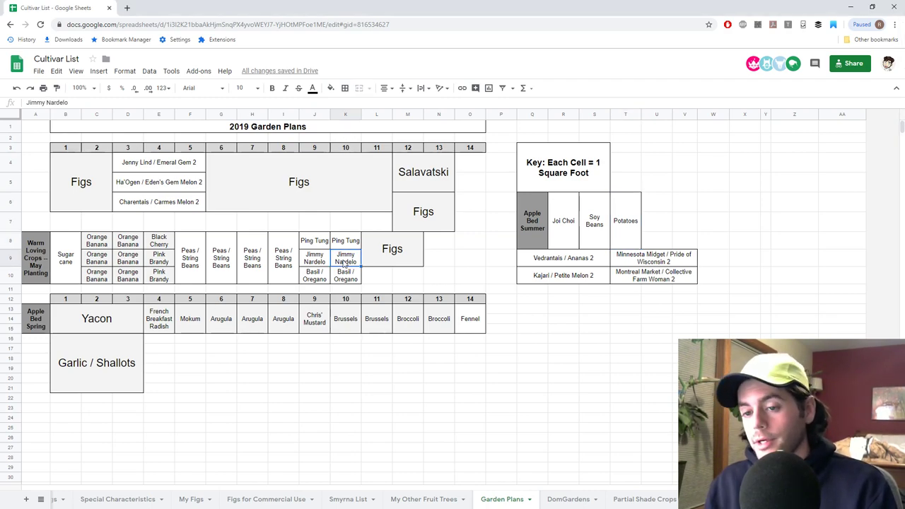
{"action": "left_click", "coordinate": [345, 247]}
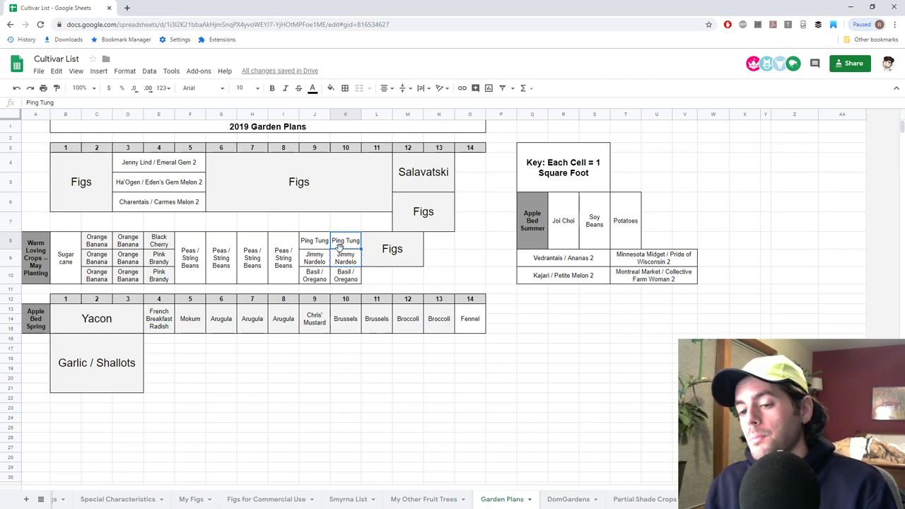
{"action": "left_click", "coordinate": [345, 261]}
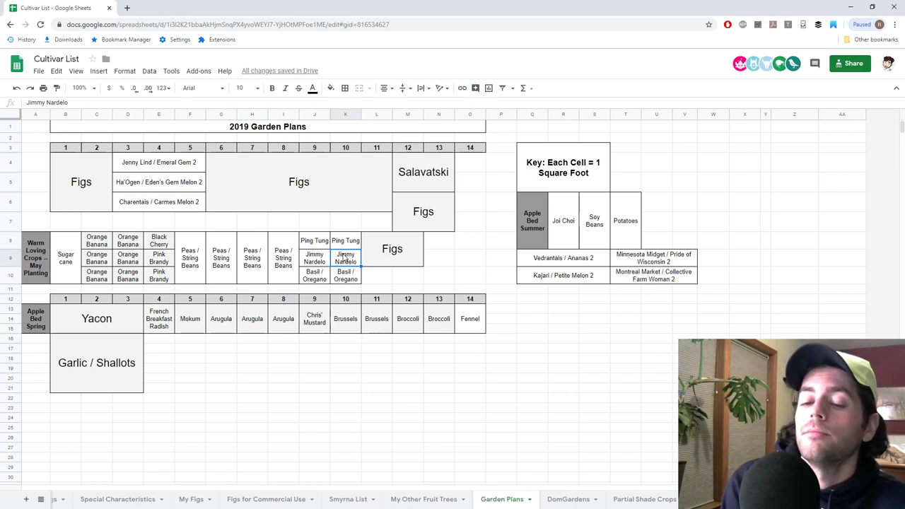
{"action": "left_click", "coordinate": [83, 329]}
{"action": "left_click", "coordinate": [97, 363]}
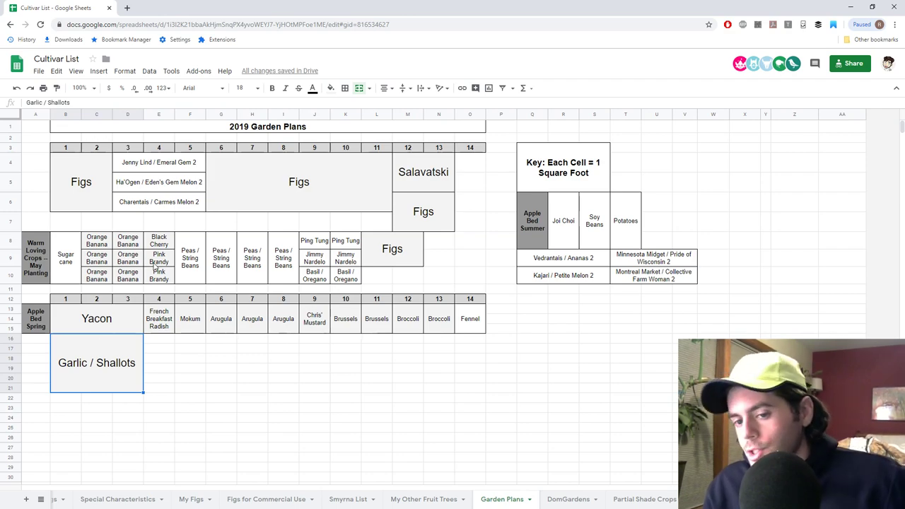
{"action": "left_click", "coordinate": [65, 250]}
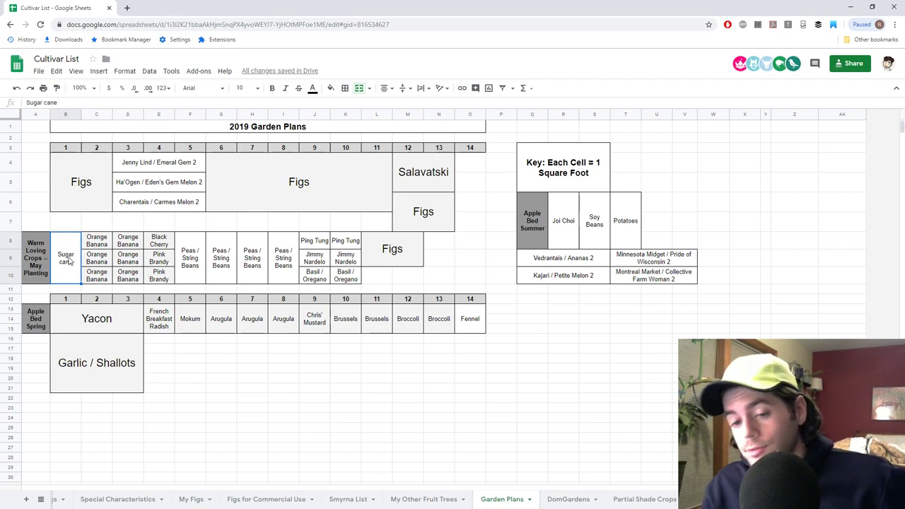
{"action": "left_click", "coordinate": [190, 269]}
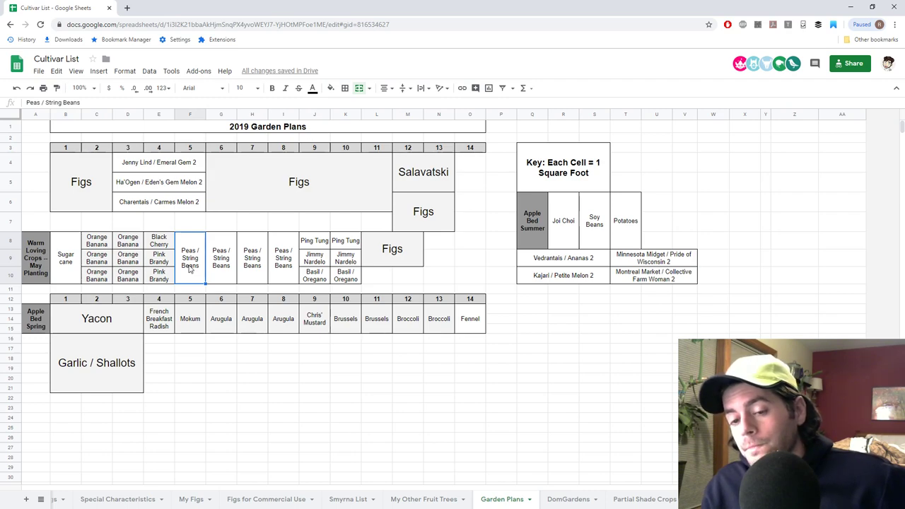
{"action": "mouse_move", "coordinate": [189, 269]}
{"action": "left_mouse_down"}
{"action": "mouse_move", "coordinate": [286, 266]}
{"action": "mouse_move", "coordinate": [159, 266]}
{"action": "mouse_move", "coordinate": [185, 266]}
{"action": "left_mouse_up"}
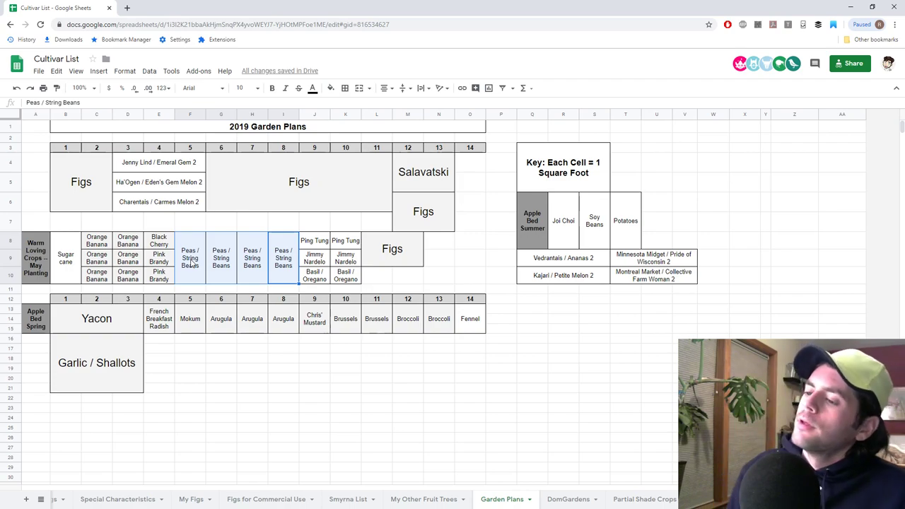
- Open rareseeds.com in a new browser tab and return to the Garden Plans sheet while it loads
{"action": "left_click", "coordinate": [128, 8]}
{"action": "type", "text": "rar"}
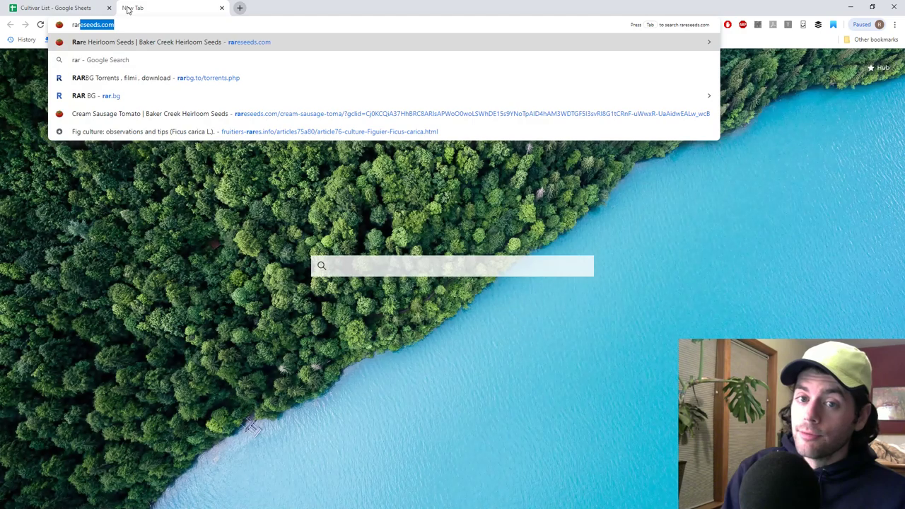
{"action": "key", "text": "Return"}
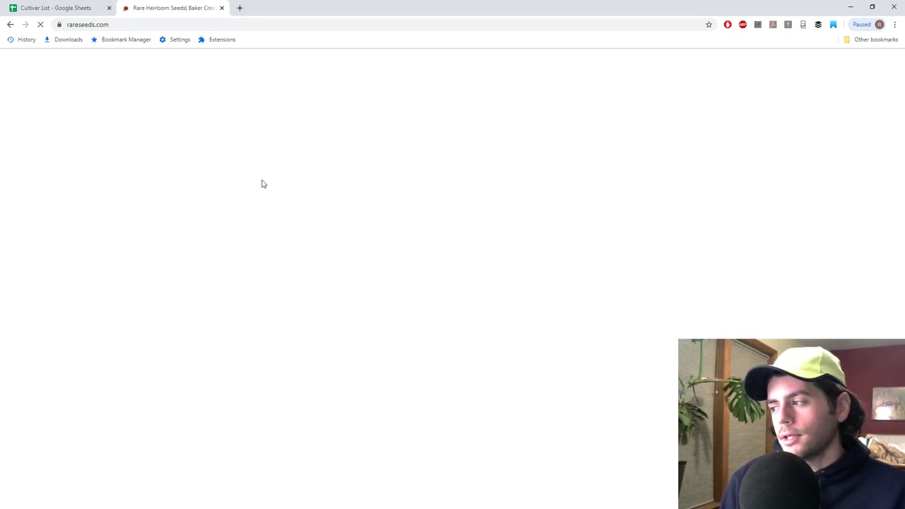
{"action": "left_click", "coordinate": [67, 7]}
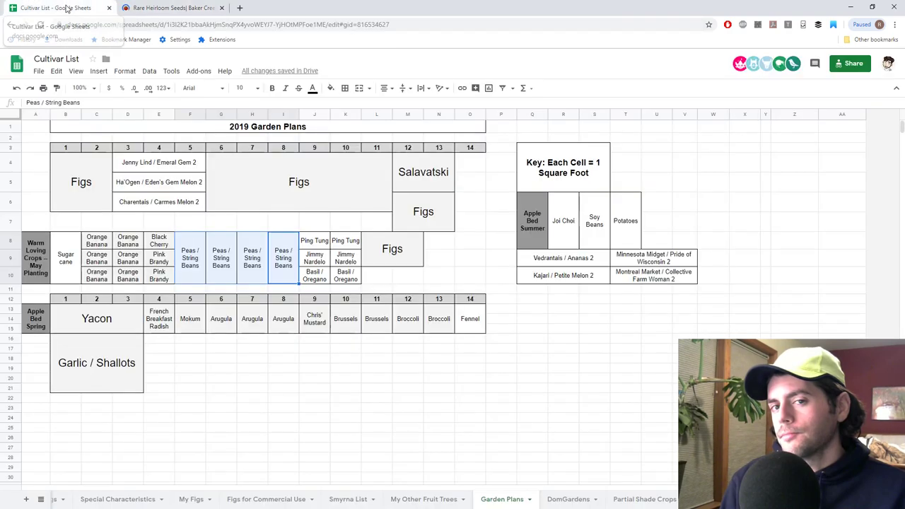
{"action": "left_click", "coordinate": [437, 260]}
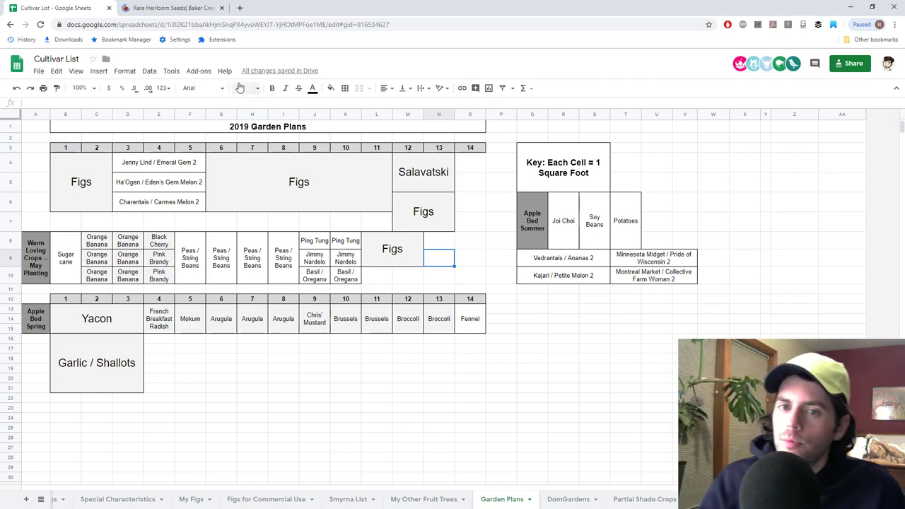
- Switch to the rareseeds site and open the Beans category of the vegetable seeds
{"action": "left_click", "coordinate": [143, 12]}
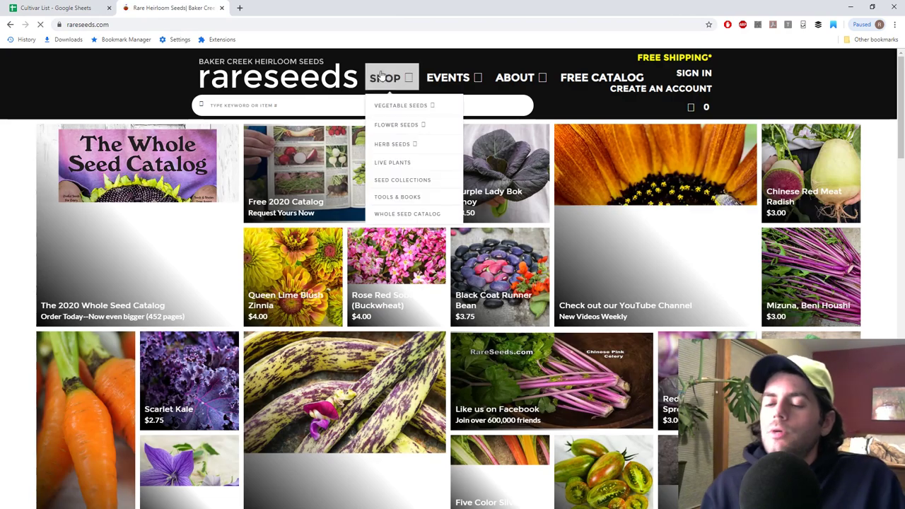
{"action": "mouse_move", "coordinate": [380, 83]}
{"action": "mouse_move", "coordinate": [390, 104]}
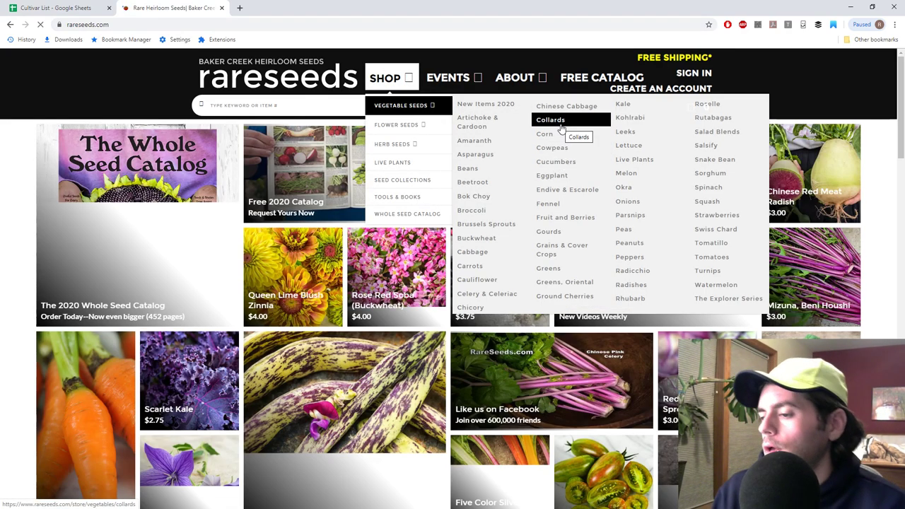
{"action": "mouse_move", "coordinate": [498, 88]}
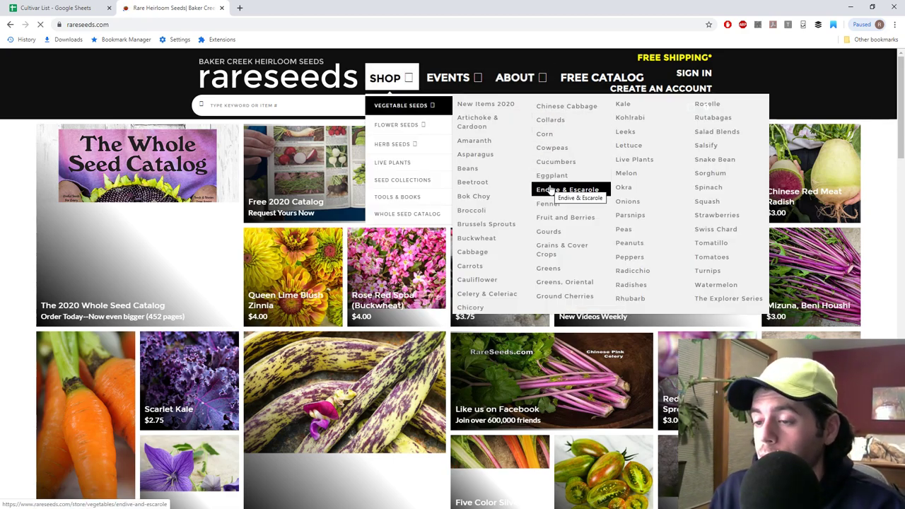
{"action": "left_click", "coordinate": [478, 170]}
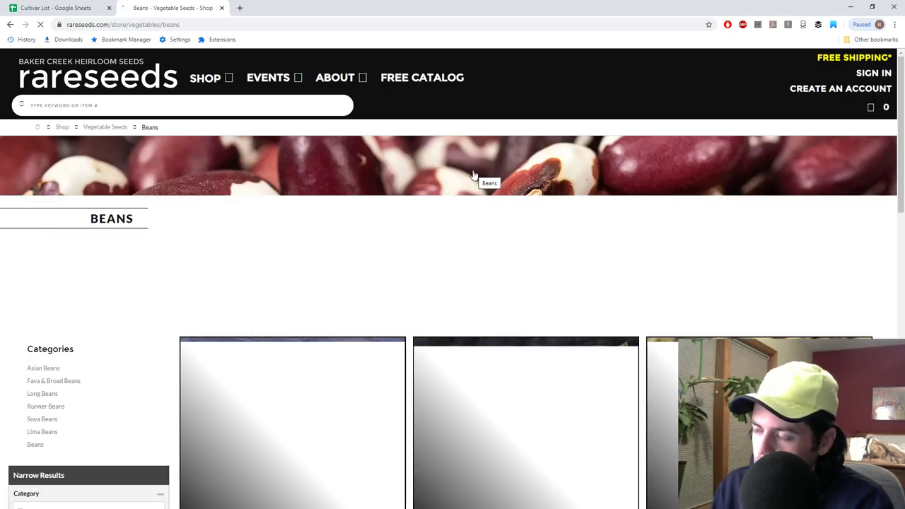
- Look through the bean types and open the general Beans subcategory
{"action": "scroll", "coordinate": [512, 346], "scroll_direction": "down", "scroll_amount": 3}
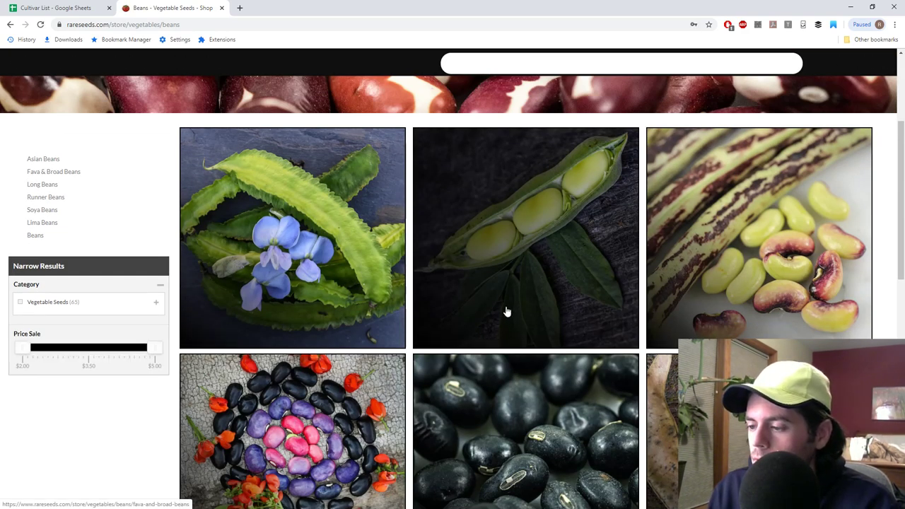
{"action": "scroll", "coordinate": [507, 312], "scroll_direction": "down", "scroll_amount": 2}
{"action": "scroll", "coordinate": [507, 312], "scroll_direction": "down", "scroll_amount": 1}
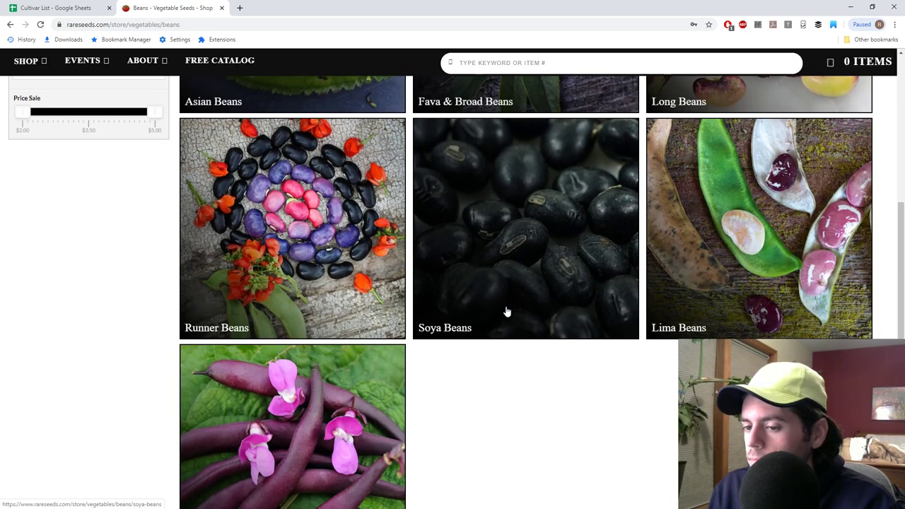
{"action": "scroll", "coordinate": [507, 312], "scroll_direction": "up", "scroll_amount": 2}
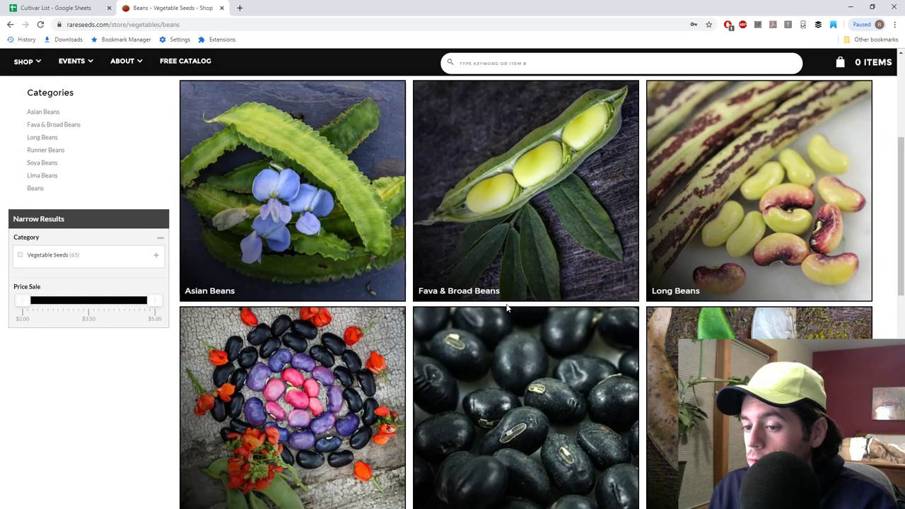
{"action": "scroll", "coordinate": [503, 307], "scroll_direction": "down", "scroll_amount": 5}
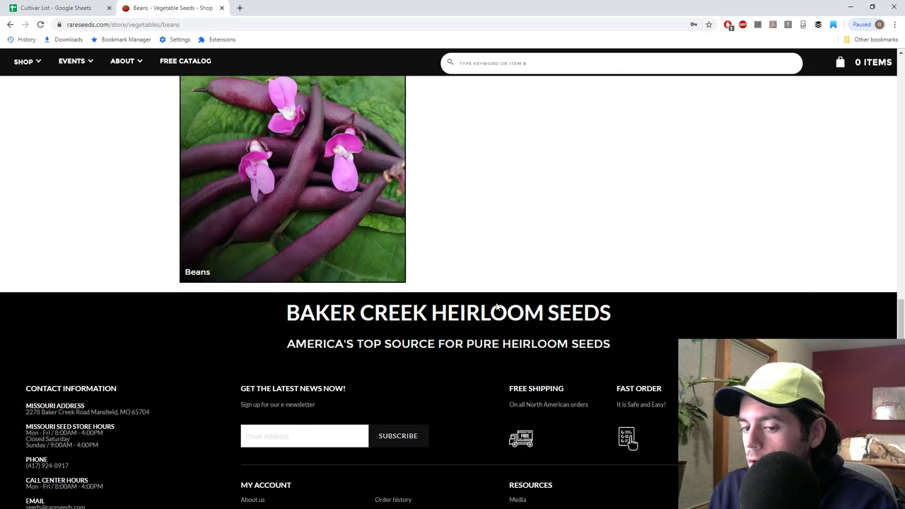
{"action": "scroll", "coordinate": [495, 308], "scroll_direction": "up", "scroll_amount": 3}
{"action": "scroll", "coordinate": [494, 308], "scroll_direction": "down", "scroll_amount": 1}
{"action": "left_click", "coordinate": [356, 355]}
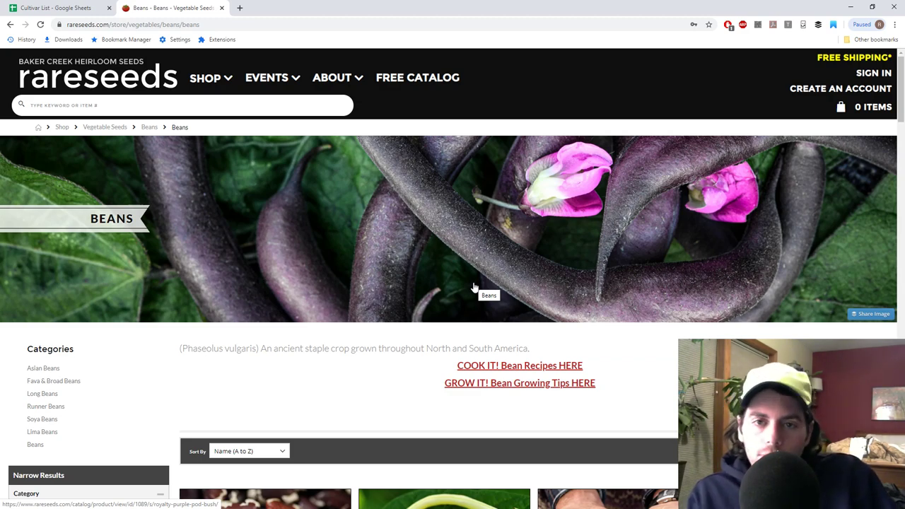
- Browse the bean varieties and open the product page of the Calima Bean
{"action": "scroll", "coordinate": [441, 301], "scroll_direction": "down", "scroll_amount": 3}
{"action": "scroll", "coordinate": [431, 296], "scroll_direction": "down", "scroll_amount": 2}
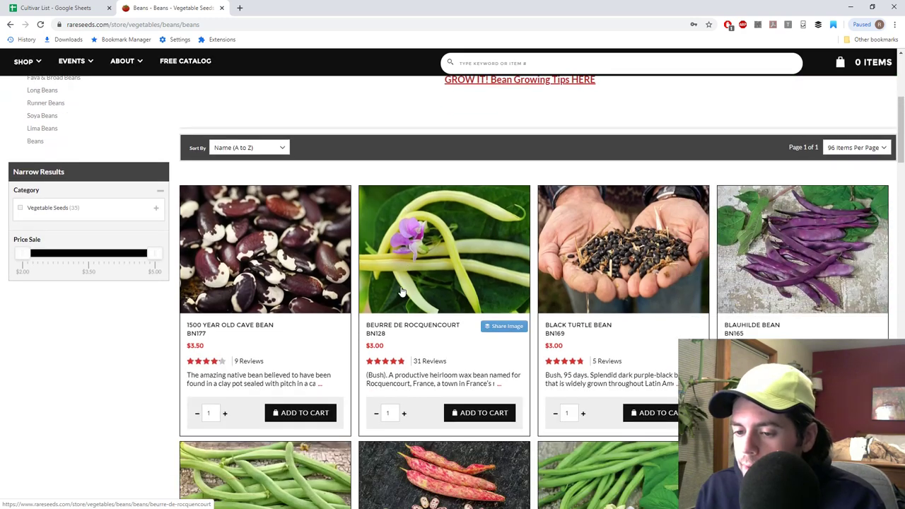
{"action": "scroll", "coordinate": [416, 289], "scroll_direction": "down", "scroll_amount": 3}
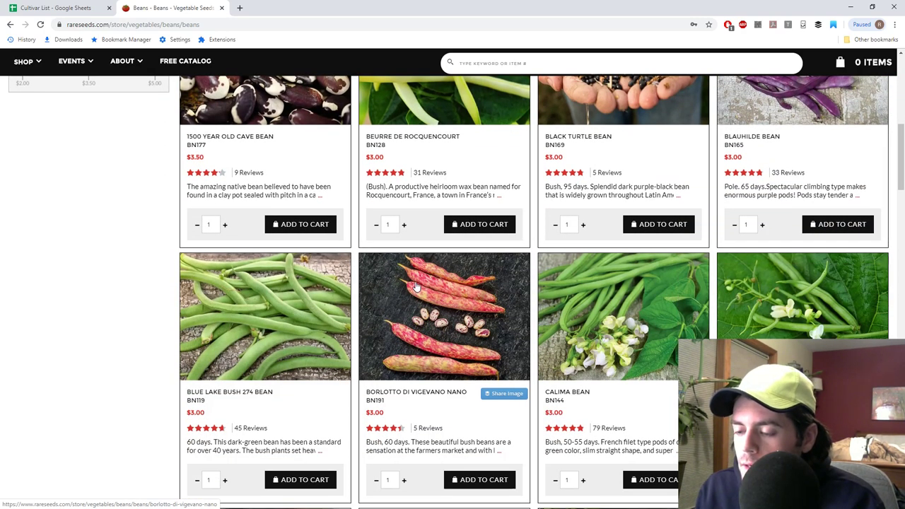
{"action": "scroll", "coordinate": [416, 286], "scroll_direction": "down", "scroll_amount": 1}
{"action": "left_click", "coordinate": [579, 345]}
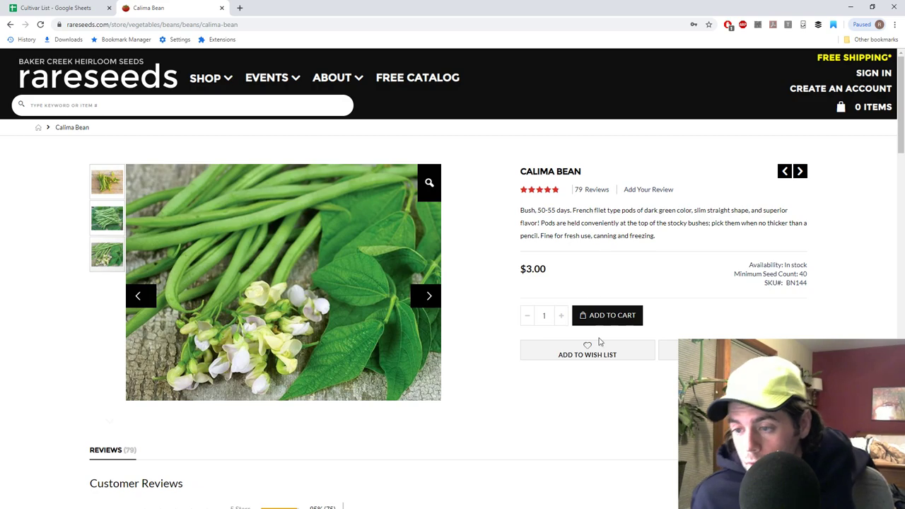
- Read the Calima Bean's description of its uses and view each of its three product photos
{"action": "left_click_drag", "start_coordinate": [540, 235], "coordinate": [592, 235]}
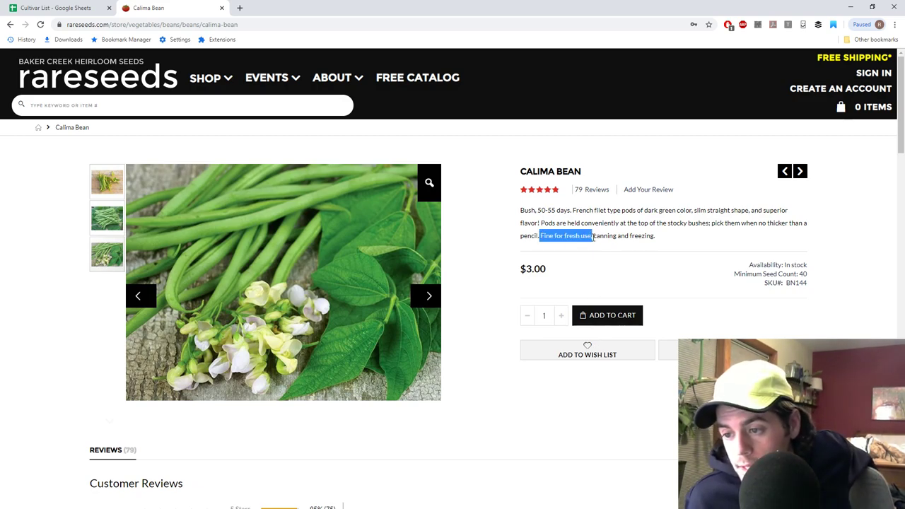
{"action": "left_click", "coordinate": [616, 239]}
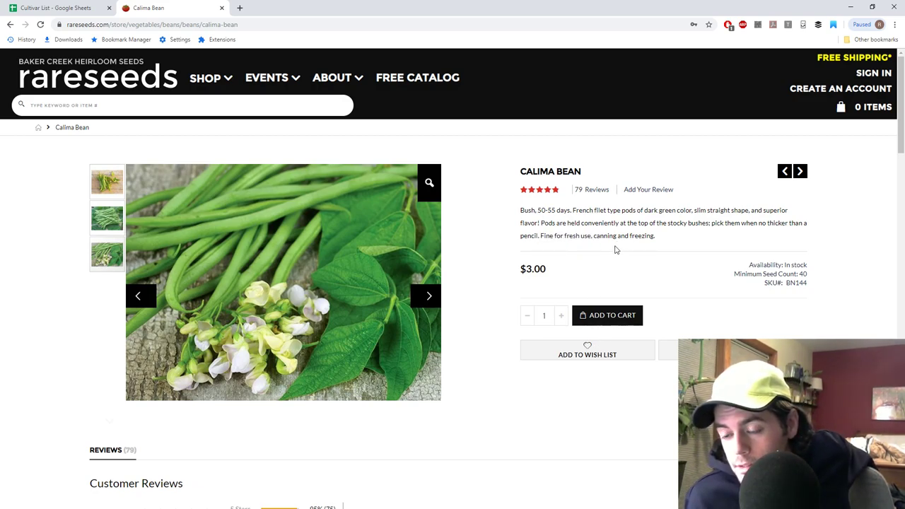
{"action": "left_click", "coordinate": [100, 181]}
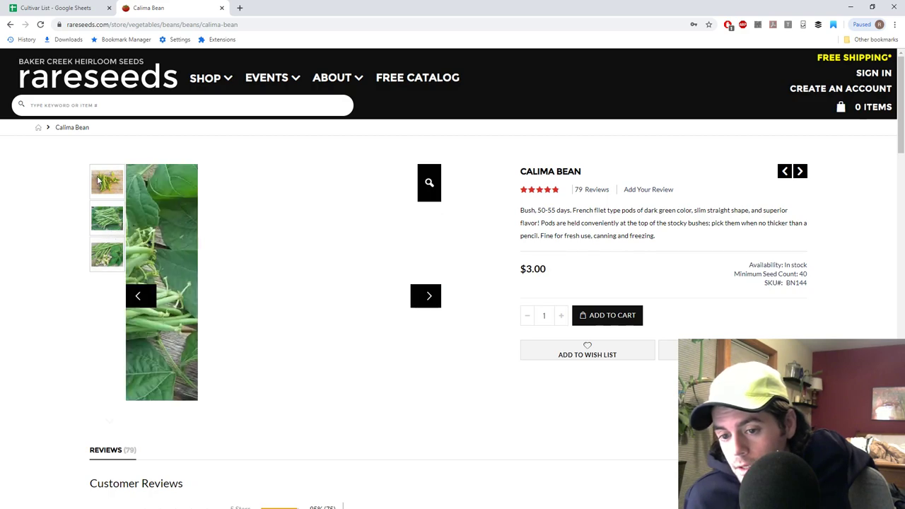
{"action": "left_click", "coordinate": [106, 211]}
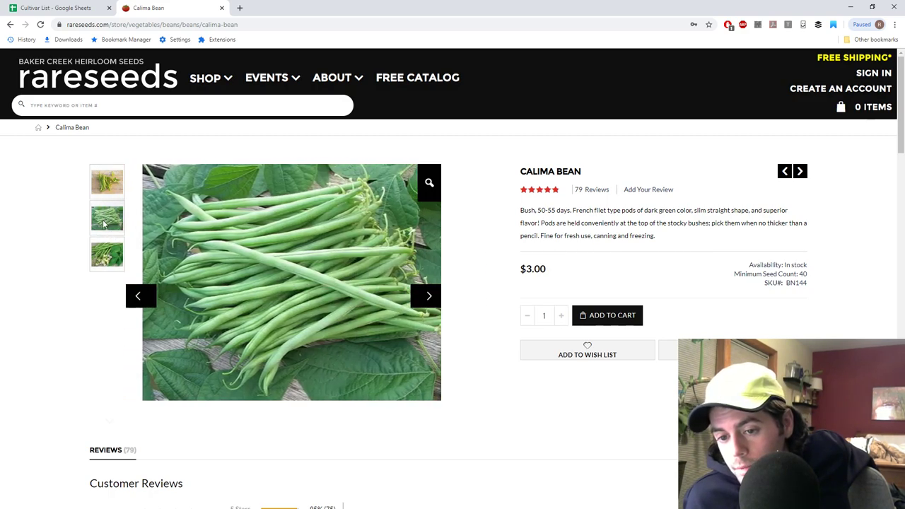
{"action": "left_click", "coordinate": [105, 253]}
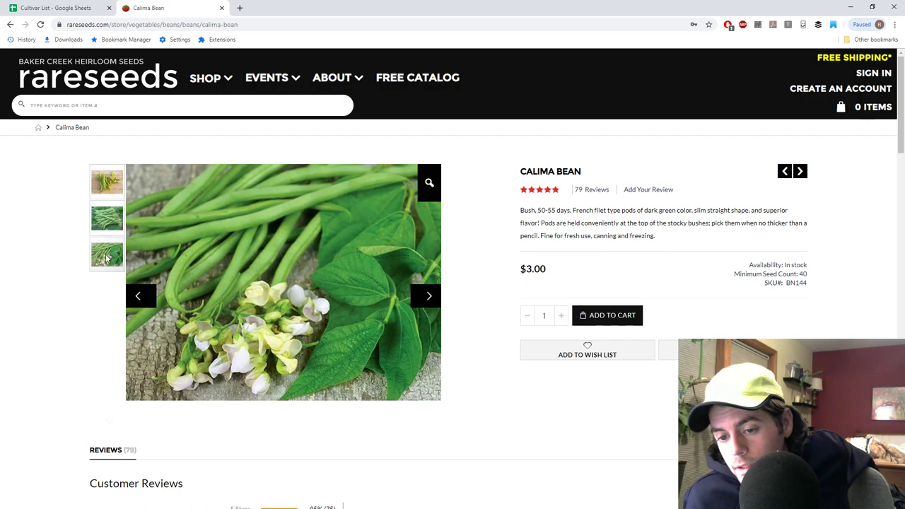
- Examine the Calima Bean's customer rating breakdown and read through its top customer reviews
{"action": "scroll", "coordinate": [329, 359], "scroll_direction": "down", "scroll_amount": 6}
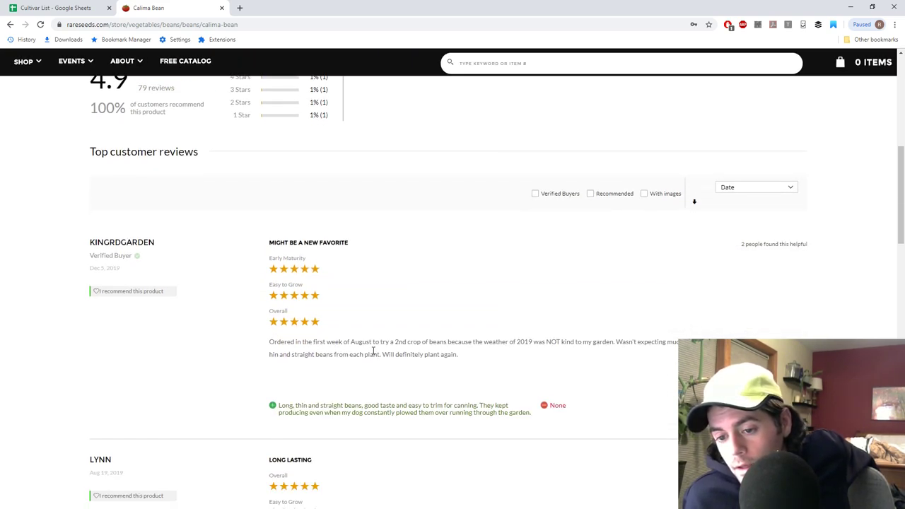
{"action": "scroll", "coordinate": [372, 351], "scroll_direction": "down", "scroll_amount": 3}
{"action": "scroll", "coordinate": [372, 353], "scroll_direction": "down", "scroll_amount": 3}
{"action": "scroll", "coordinate": [386, 344], "scroll_direction": "up", "scroll_amount": 3}
{"action": "scroll", "coordinate": [387, 344], "scroll_direction": "up", "scroll_amount": 8}
{"action": "scroll", "coordinate": [292, 313], "scroll_direction": "down", "scroll_amount": 4}
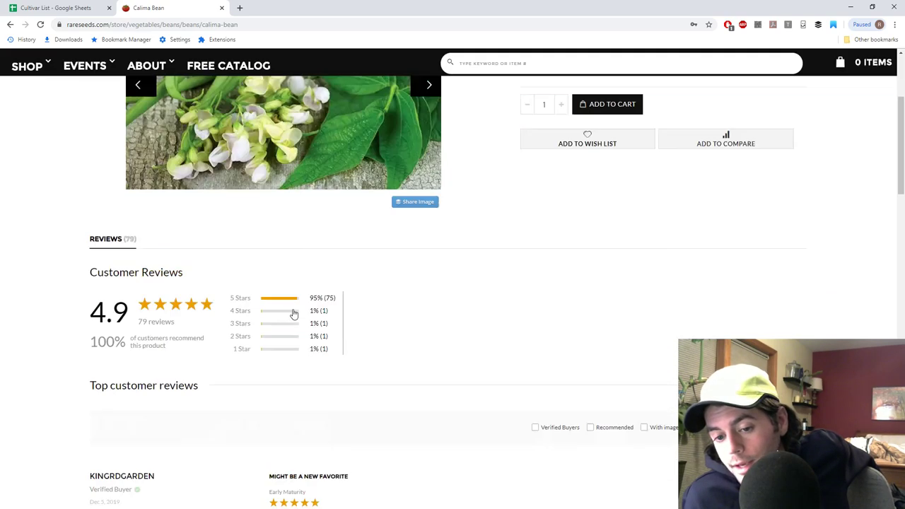
{"action": "scroll", "coordinate": [326, 331], "scroll_direction": "up", "scroll_amount": 4}
{"action": "scroll", "coordinate": [299, 311], "scroll_direction": "down", "scroll_amount": 4}
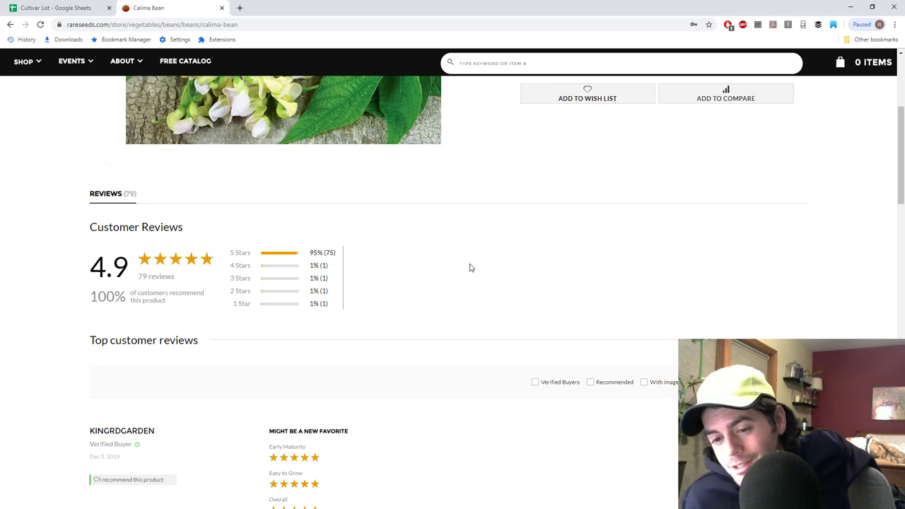
{"action": "scroll", "coordinate": [460, 270], "scroll_direction": "down", "scroll_amount": 5}
{"action": "scroll", "coordinate": [495, 263], "scroll_direction": "down", "scroll_amount": 5}
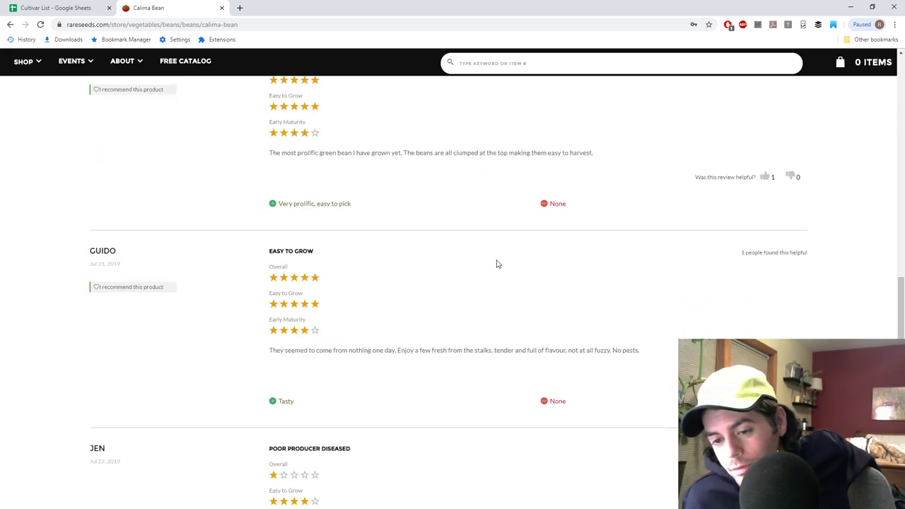
{"action": "scroll", "coordinate": [495, 262], "scroll_direction": "up", "scroll_amount": 15}
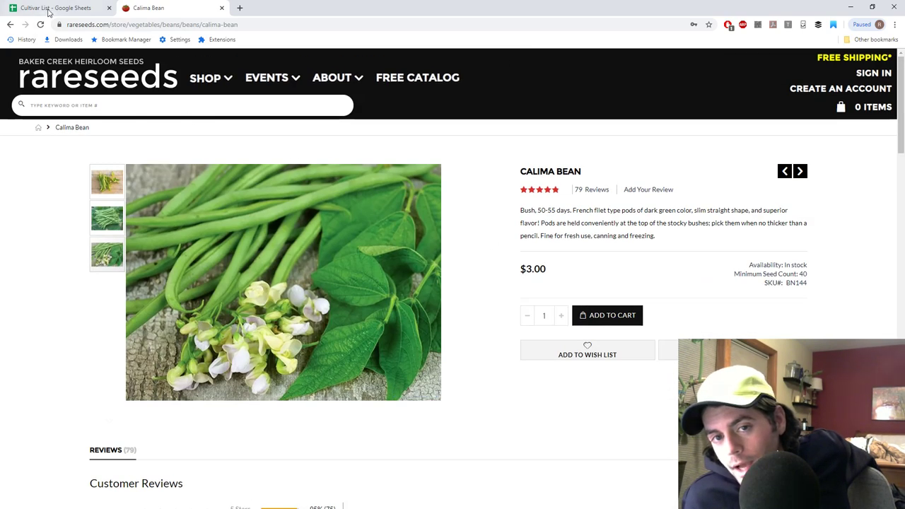
- Return to the Cultivar List spreadsheet and view the Apple Bed Spring section of the garden plan
{"action": "left_click", "coordinate": [49, 8]}
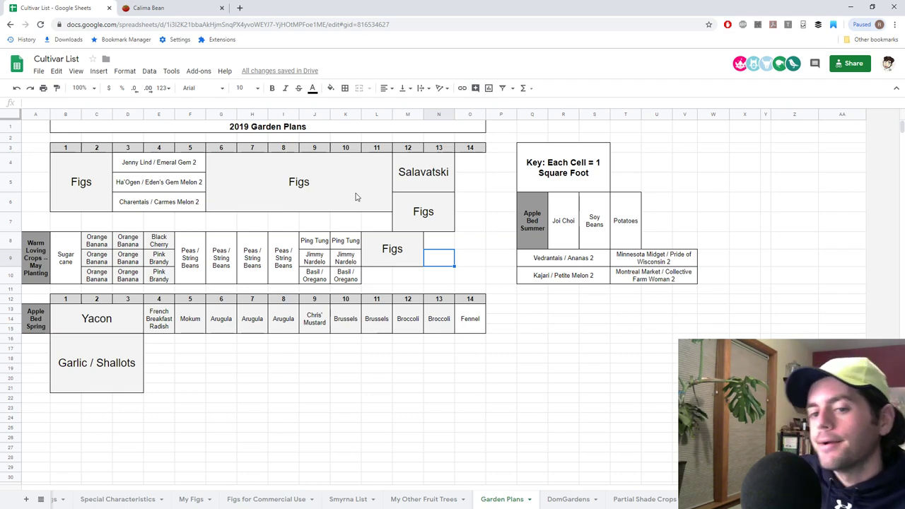
{"action": "scroll", "coordinate": [287, 270], "scroll_direction": "down", "scroll_amount": 2}
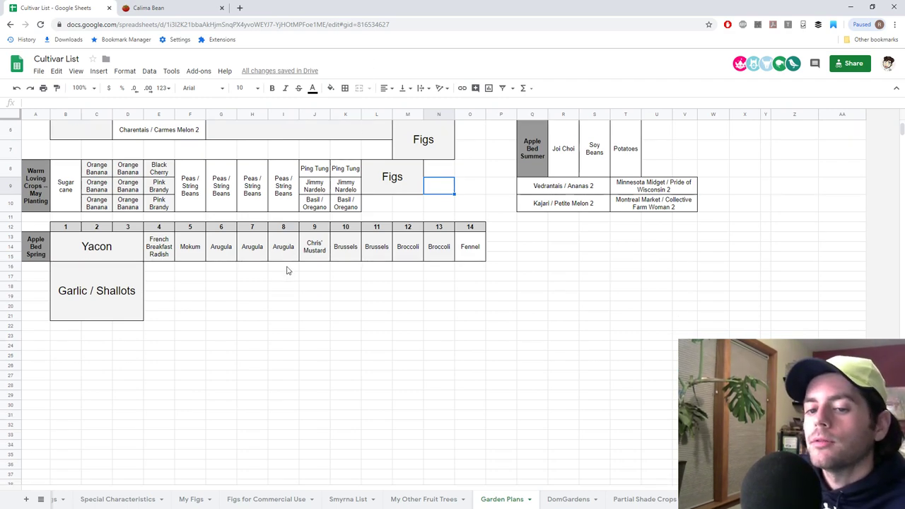
- Review the Apple Bed Spring row of the 2019 Garden Plans, highlighting the crops from French Breakfast Radish to Fennel
{"action": "scroll", "coordinate": [286, 267], "scroll_direction": "up", "scroll_amount": 2}
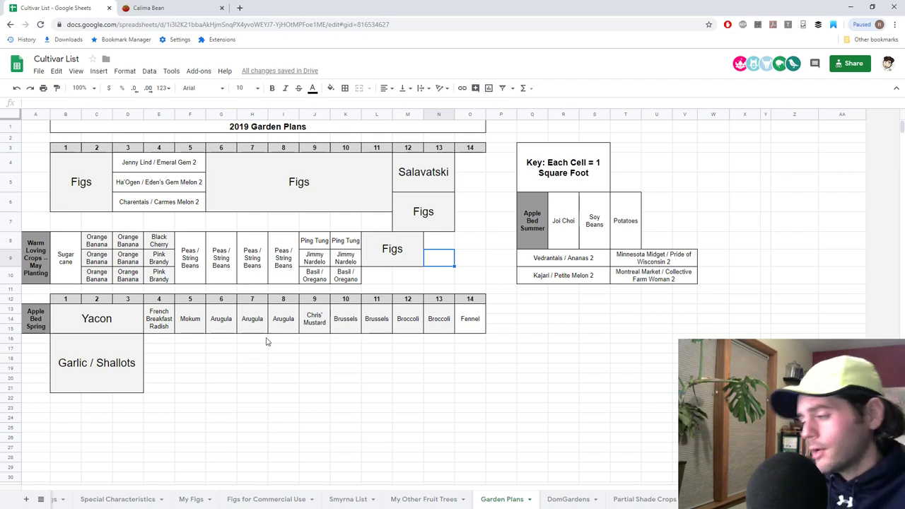
{"action": "left_click_drag", "start_coordinate": [158, 318], "coordinate": [468, 324]}
{"action": "left_click", "coordinate": [199, 349]}
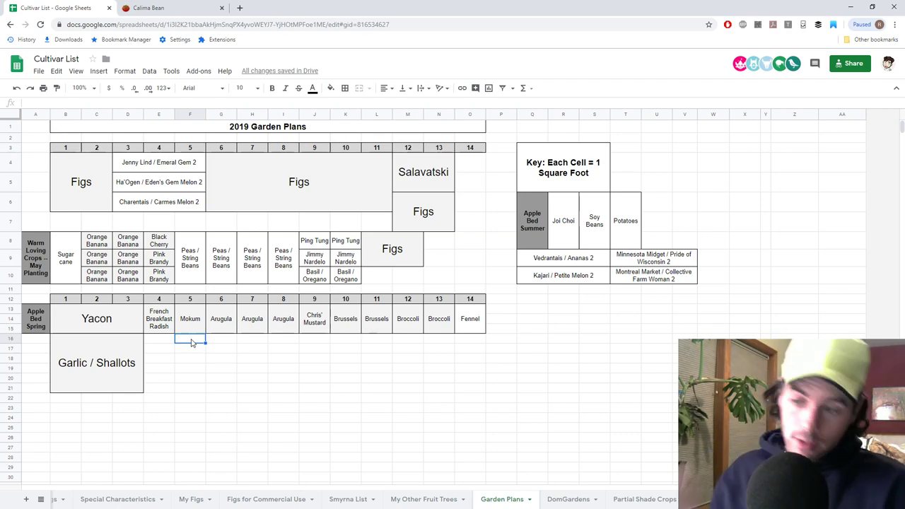
- Switch to the rareseeds site and open the Carrots category of the vegetable seeds
{"action": "left_click", "coordinate": [152, 8]}
{"action": "mouse_move", "coordinate": [204, 83]}
{"action": "mouse_move", "coordinate": [219, 106]}
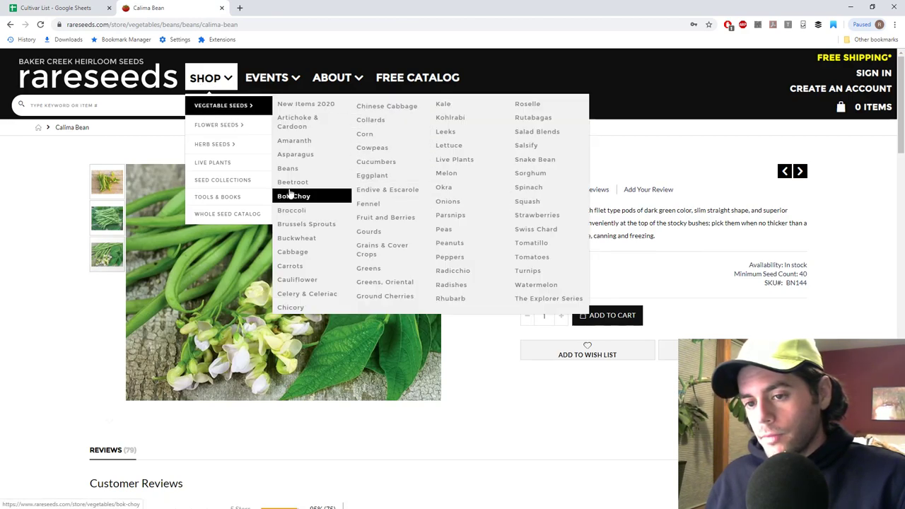
{"action": "left_click", "coordinate": [304, 267]}
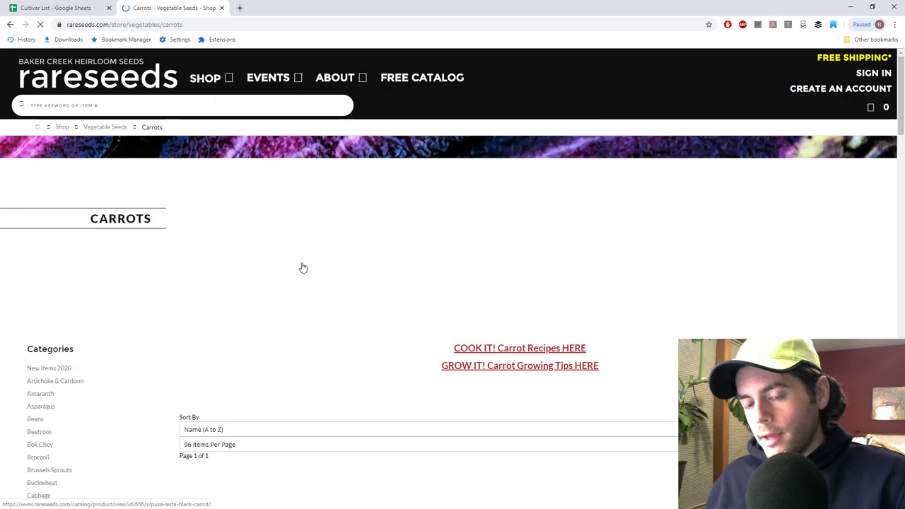
- Browse the carrot varieties, open the Kyoto Red Carrot page and highlight the description's phrase about exceptional texture and sweet flavor
{"action": "scroll", "coordinate": [303, 267], "scroll_direction": "down", "scroll_amount": 5}
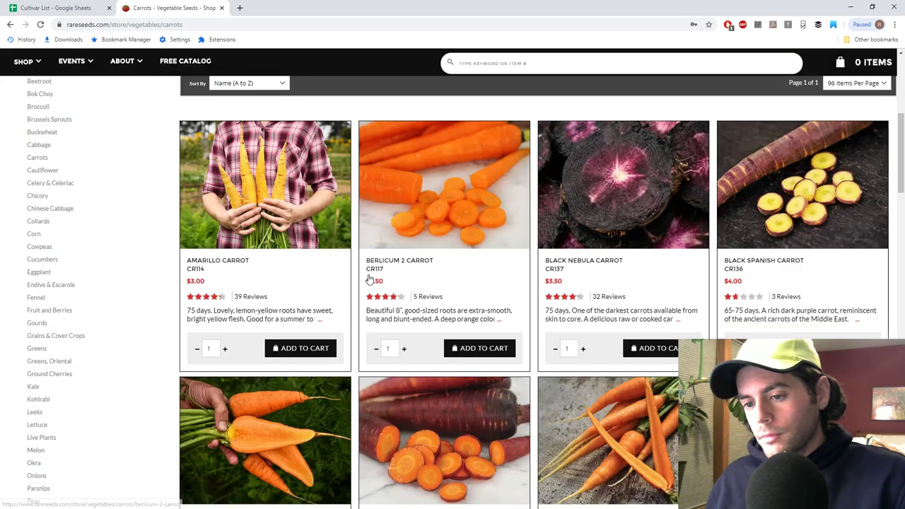
{"action": "scroll", "coordinate": [371, 278], "scroll_direction": "down", "scroll_amount": 3}
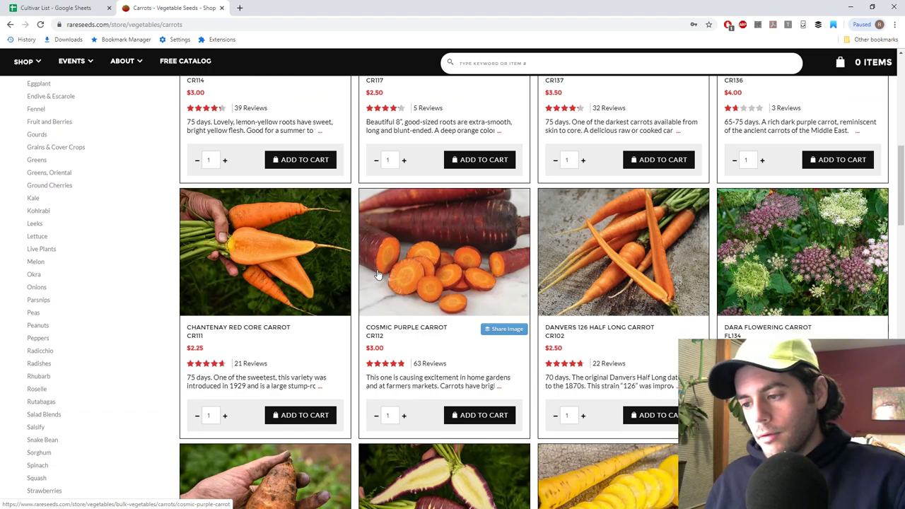
{"action": "scroll", "coordinate": [378, 276], "scroll_direction": "up", "scroll_amount": 3}
{"action": "scroll", "coordinate": [378, 276], "scroll_direction": "down", "scroll_amount": 8}
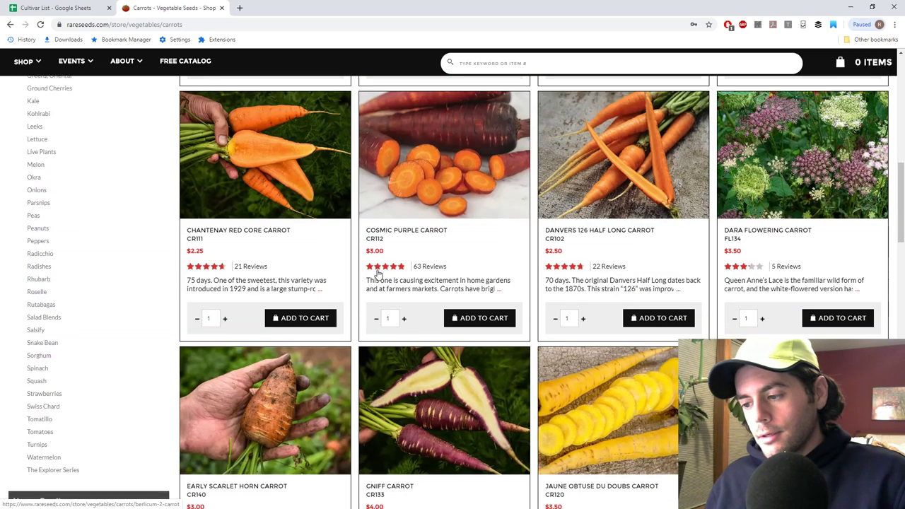
{"action": "scroll", "coordinate": [376, 274], "scroll_direction": "down", "scroll_amount": 3}
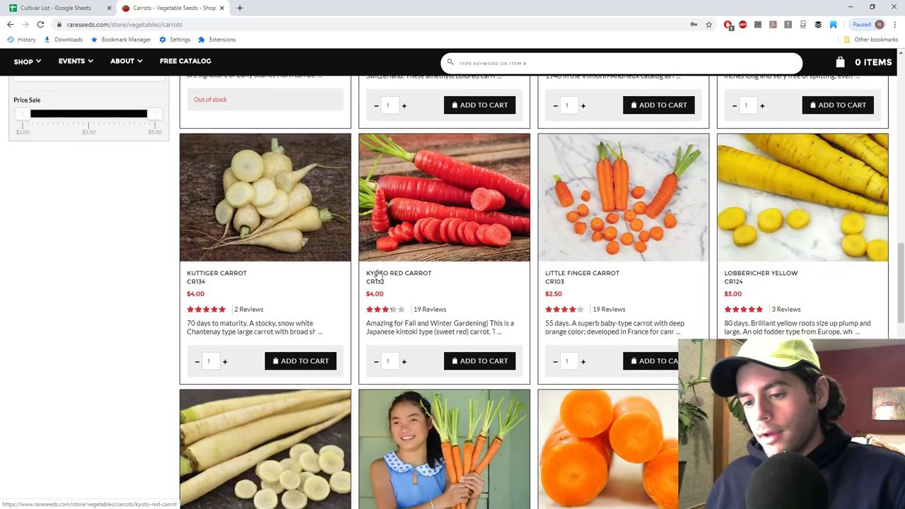
{"action": "left_click", "coordinate": [431, 188]}
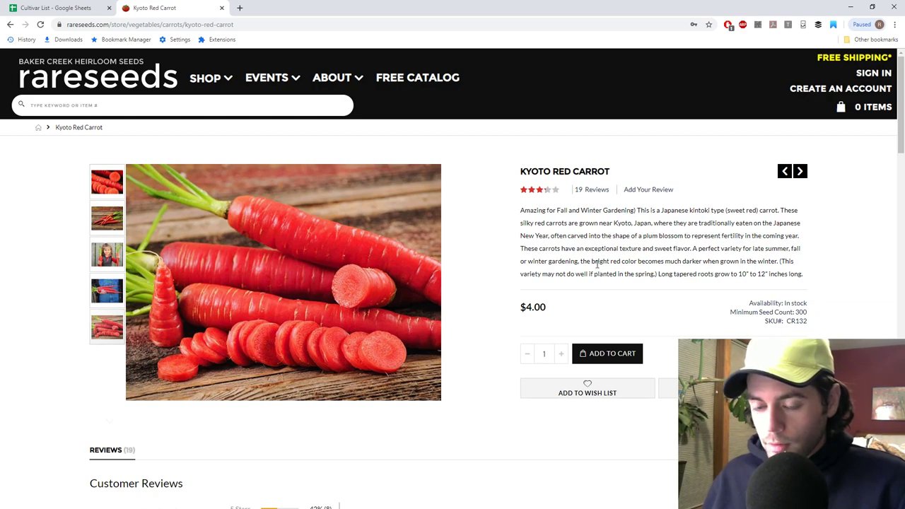
{"action": "left_click_drag", "start_coordinate": [585, 248], "coordinate": [690, 248]}
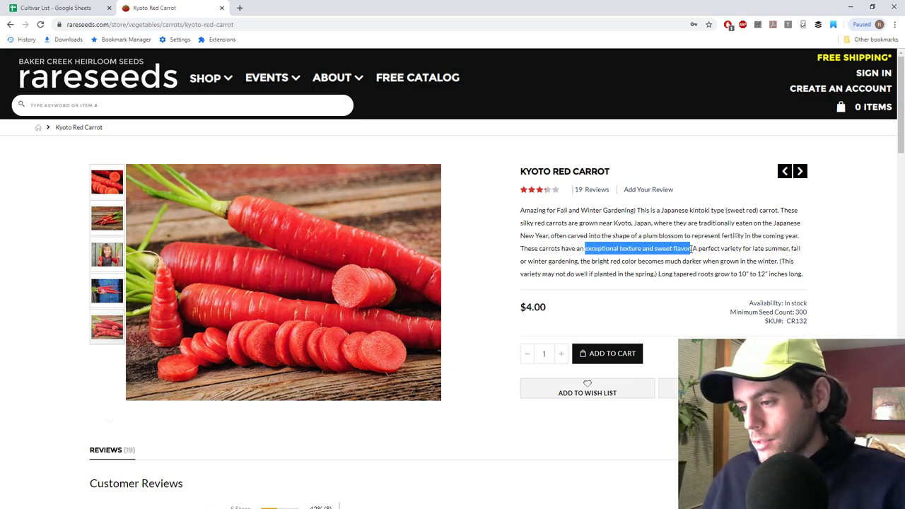
{"action": "left_click", "coordinate": [715, 245]}
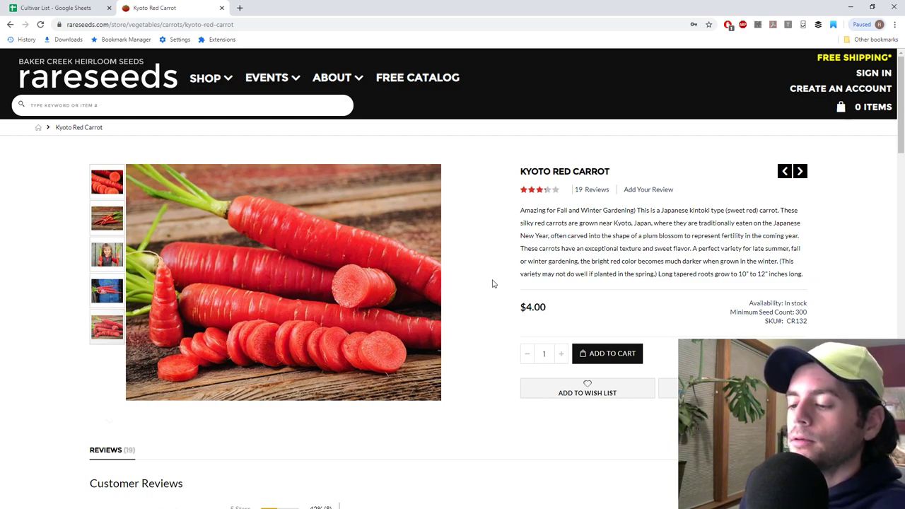
- Examine the Kyoto Red Carrot's rating breakdown and read through all its top customer reviews
{"action": "scroll", "coordinate": [493, 284], "scroll_direction": "down", "scroll_amount": 5}
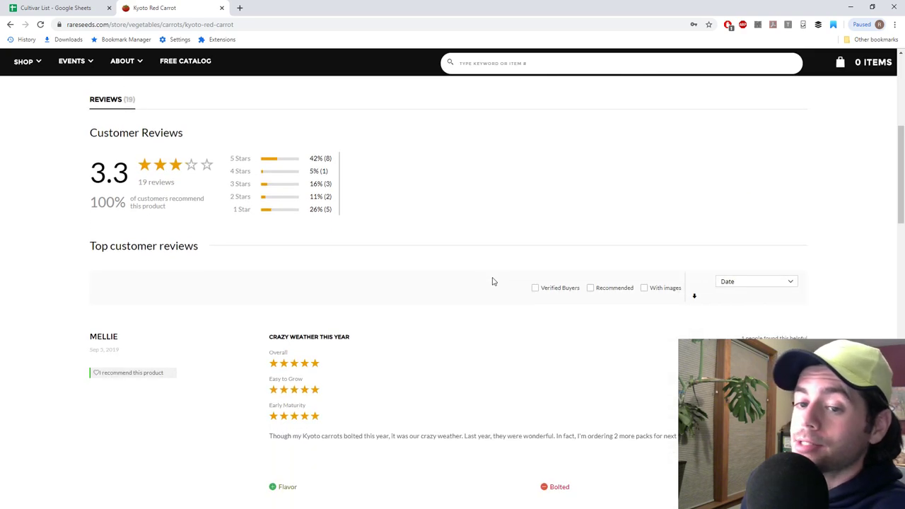
{"action": "scroll", "coordinate": [491, 282], "scroll_direction": "down", "scroll_amount": 1}
{"action": "scroll", "coordinate": [489, 281], "scroll_direction": "up", "scroll_amount": 1}
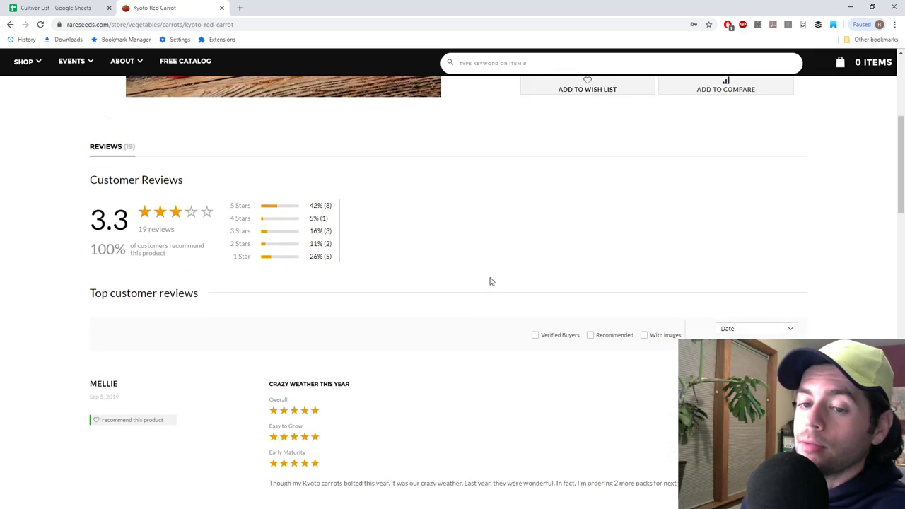
{"action": "scroll", "coordinate": [488, 297], "scroll_direction": "down", "scroll_amount": 3}
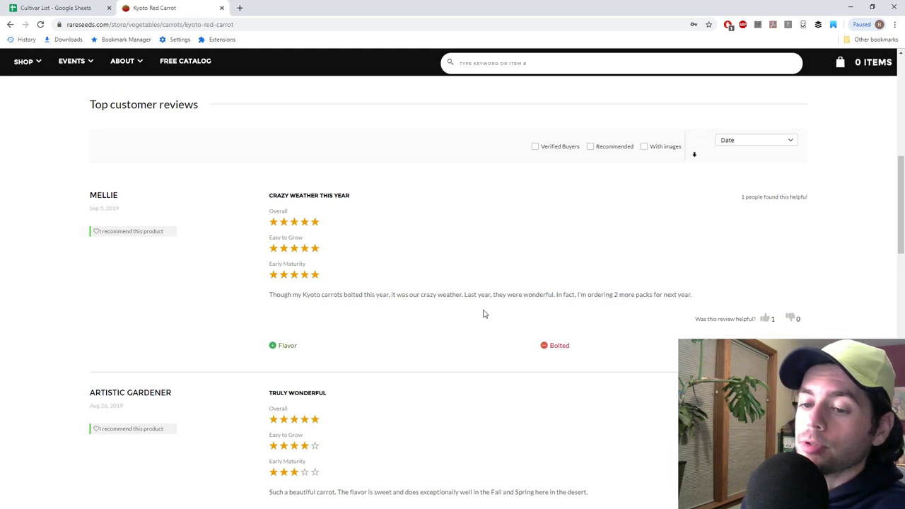
{"action": "scroll", "coordinate": [484, 314], "scroll_direction": "down", "scroll_amount": 3}
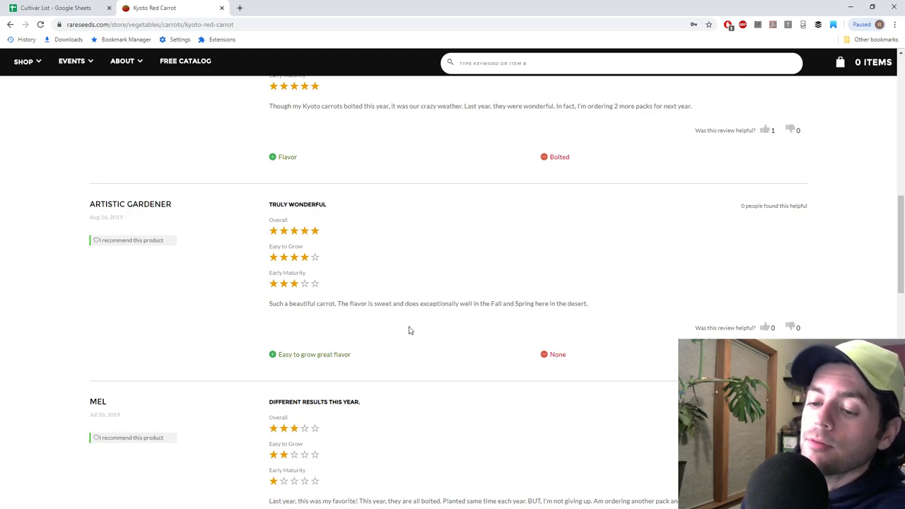
{"action": "scroll", "coordinate": [409, 330], "scroll_direction": "down", "scroll_amount": 1}
{"action": "scroll", "coordinate": [409, 330], "scroll_direction": "down", "scroll_amount": 3}
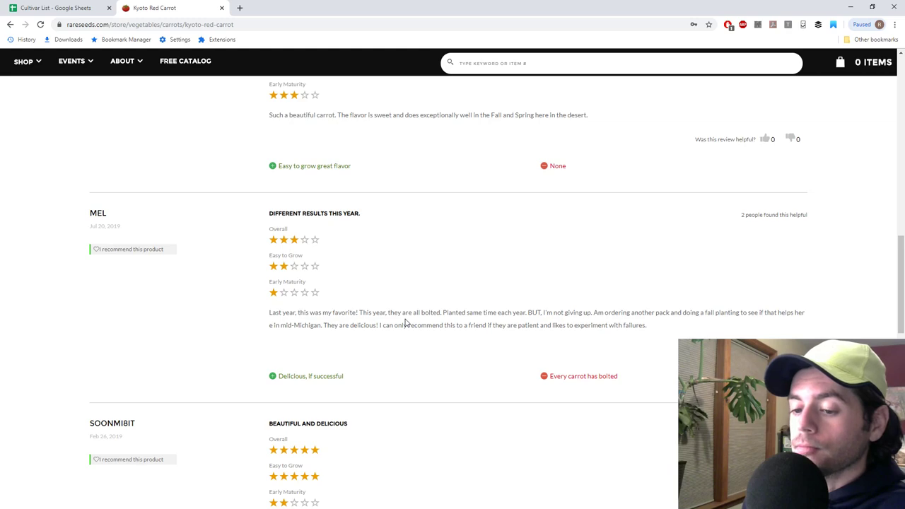
{"action": "scroll", "coordinate": [405, 322], "scroll_direction": "down", "scroll_amount": 4}
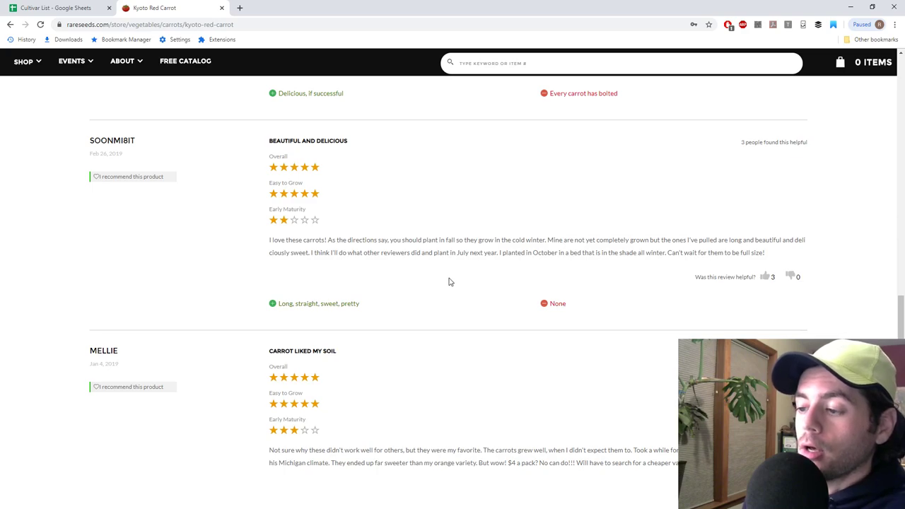
{"action": "scroll", "coordinate": [448, 281], "scroll_direction": "down", "scroll_amount": 6}
{"action": "scroll", "coordinate": [474, 281], "scroll_direction": "up", "scroll_amount": 3}
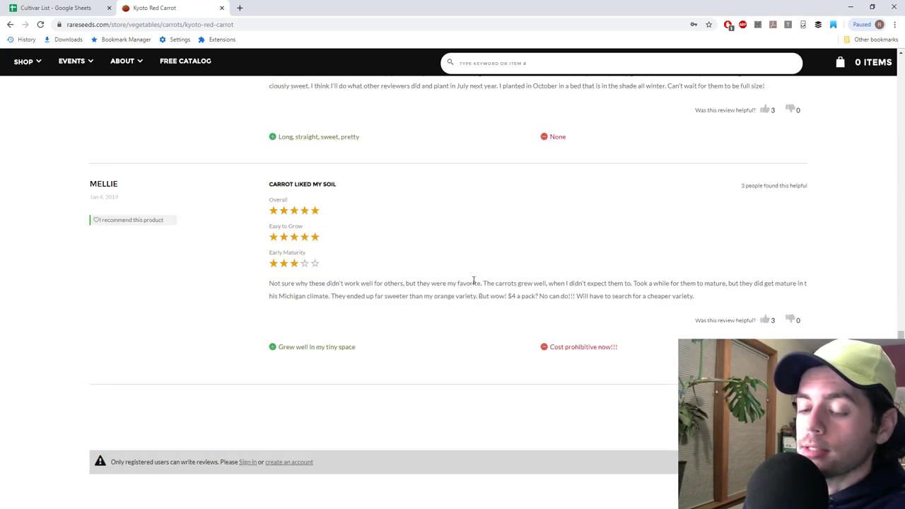
{"action": "scroll", "coordinate": [473, 281], "scroll_direction": "up", "scroll_amount": 15}
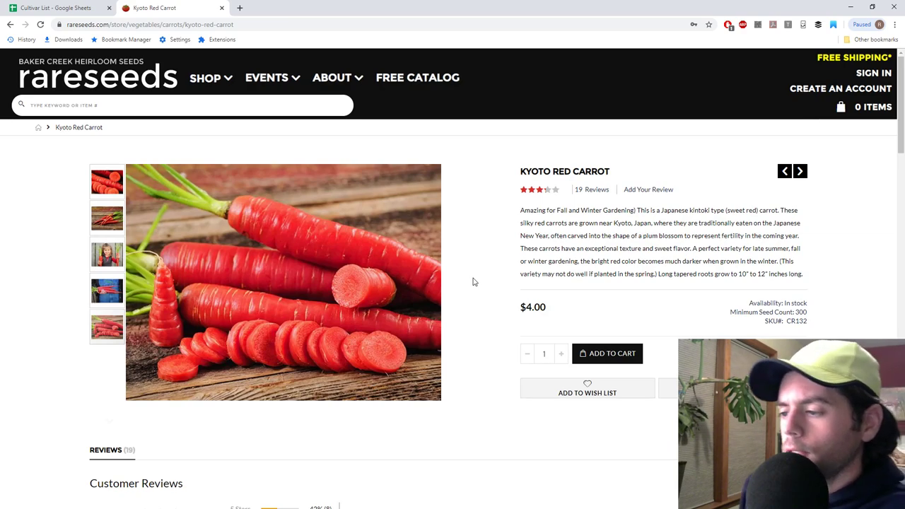
- Search Google for "japanese new year" in a separate browser tab, check the date, and close that tab
{"action": "left_click", "coordinate": [240, 8]}
{"action": "type", "text": "japane"}
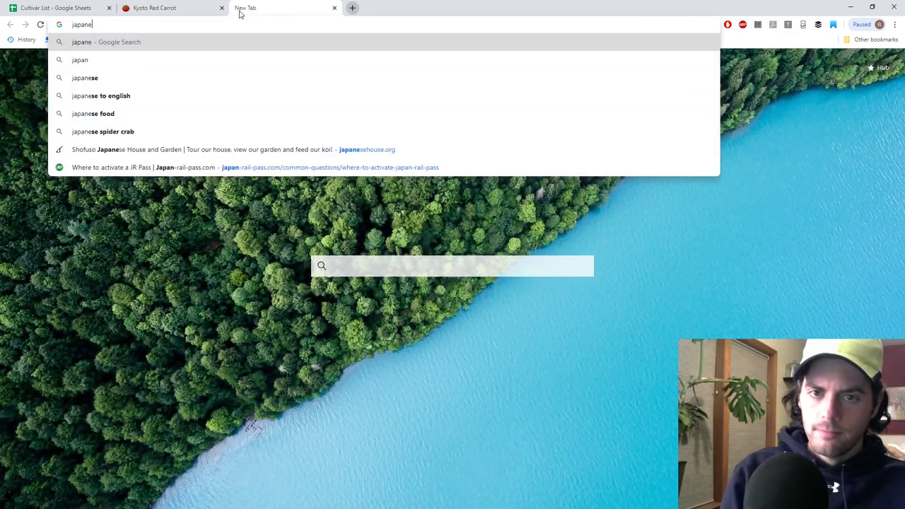
{"action": "type", "text": "se new year"}
{"action": "key", "text": "Return"}
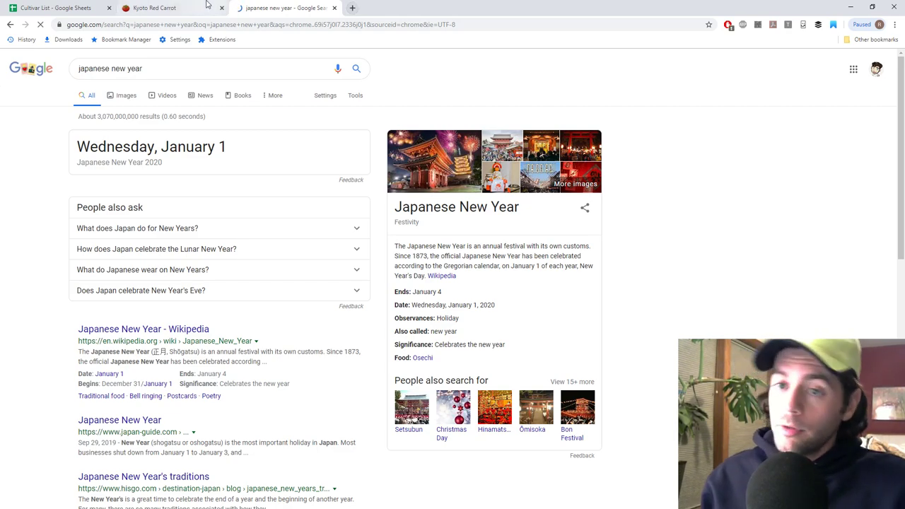
{"action": "left_click", "coordinate": [334, 8]}
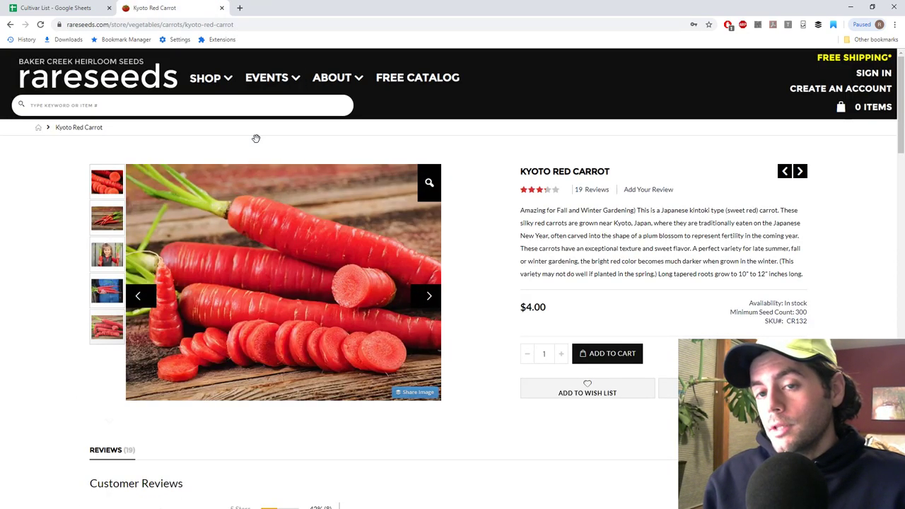
- Return to the Cultivar List spreadsheet and select the Mokum cell in the Apple Bed Spring row
{"action": "left_click", "coordinate": [56, 8]}
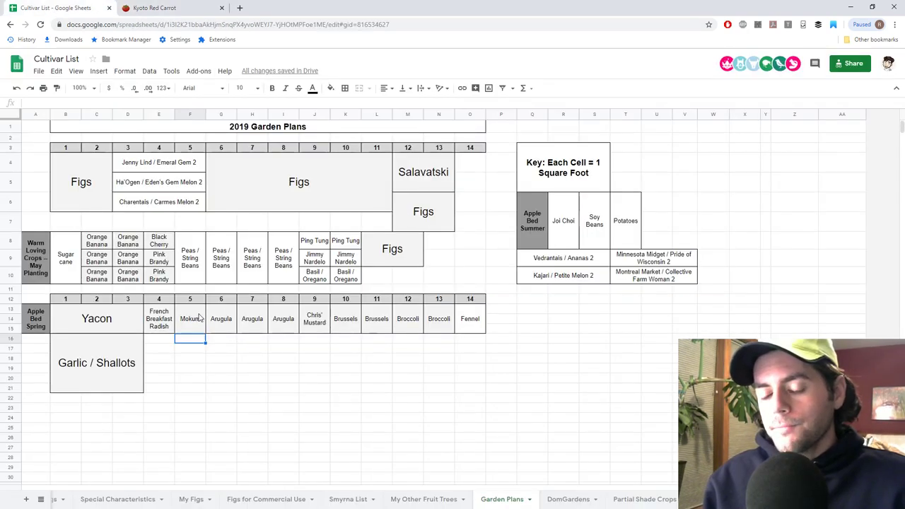
{"action": "left_click", "coordinate": [196, 318]}
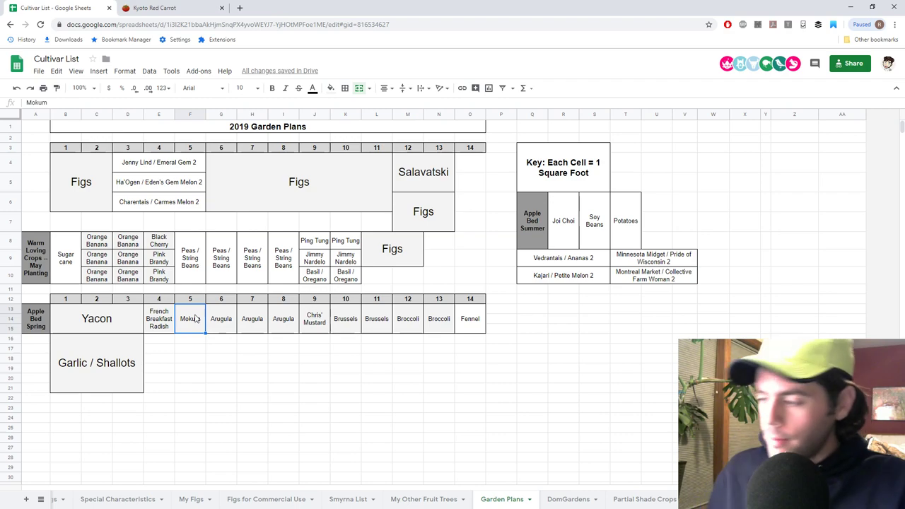
{"action": "left_click", "coordinate": [185, 7]}
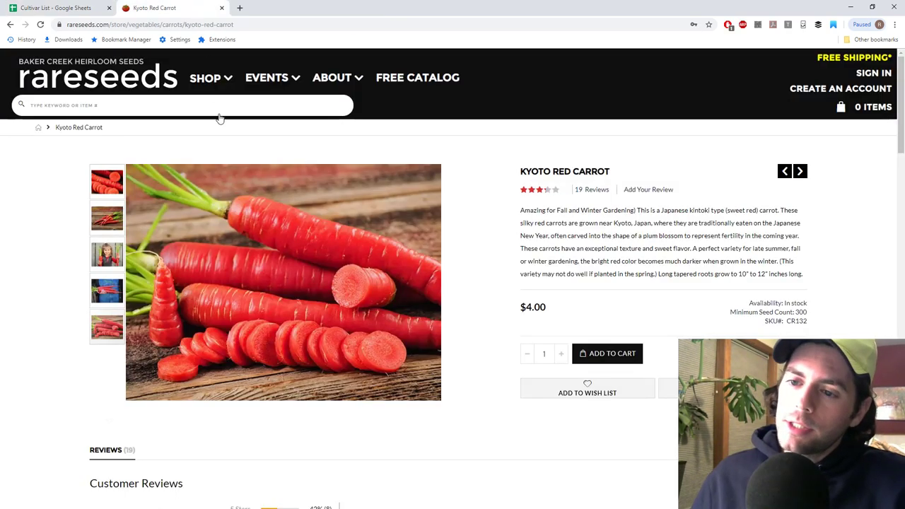
{"action": "mouse_move", "coordinate": [207, 79]}
{"action": "mouse_move", "coordinate": [228, 106]}
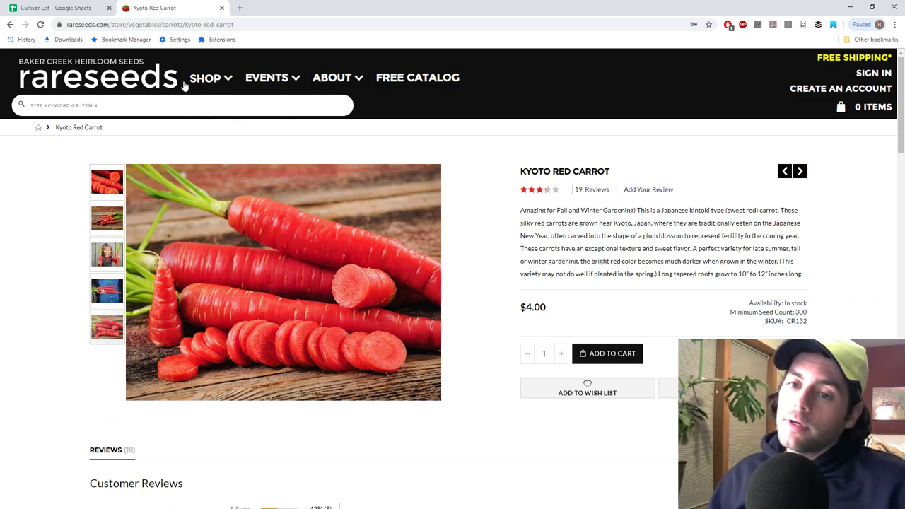
{"action": "mouse_move", "coordinate": [209, 84]}
{"action": "mouse_move", "coordinate": [225, 111]}
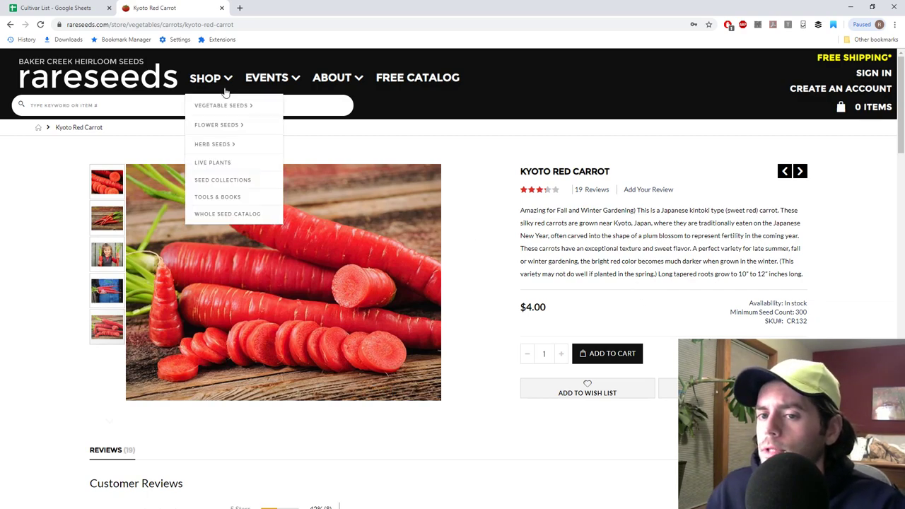
- Return to the Cultivar List spreadsheet and review the Peas / String Beans through Basil / Oregano cells and the two neighbouring Figs blocks
{"action": "left_click", "coordinate": [67, 12]}
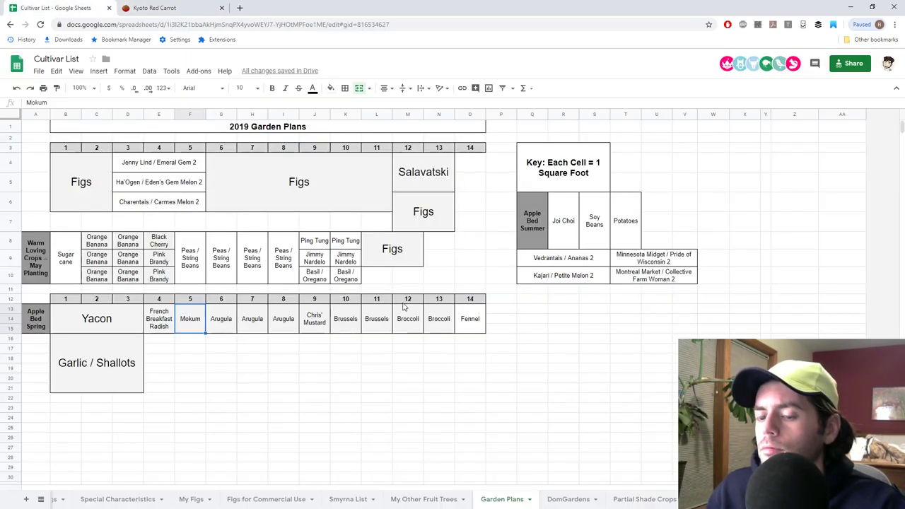
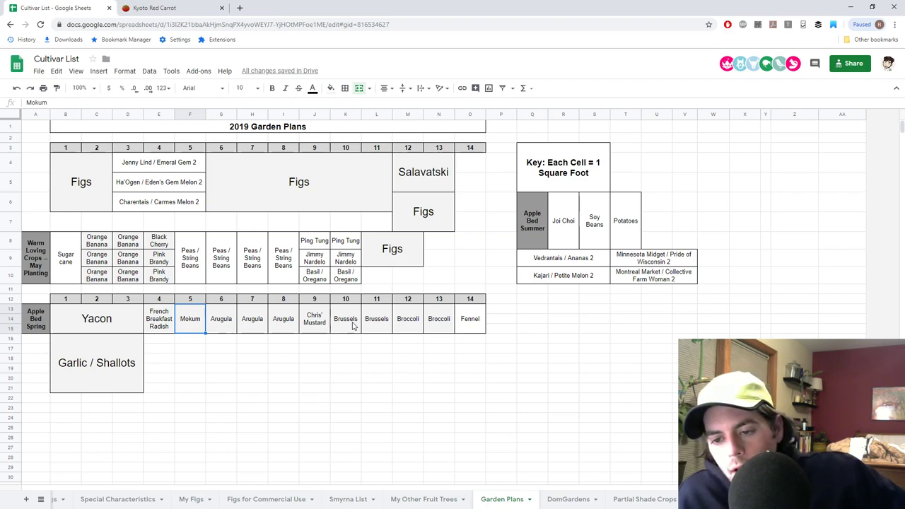
{"action": "left_click_drag", "start_coordinate": [194, 258], "coordinate": [352, 266]}
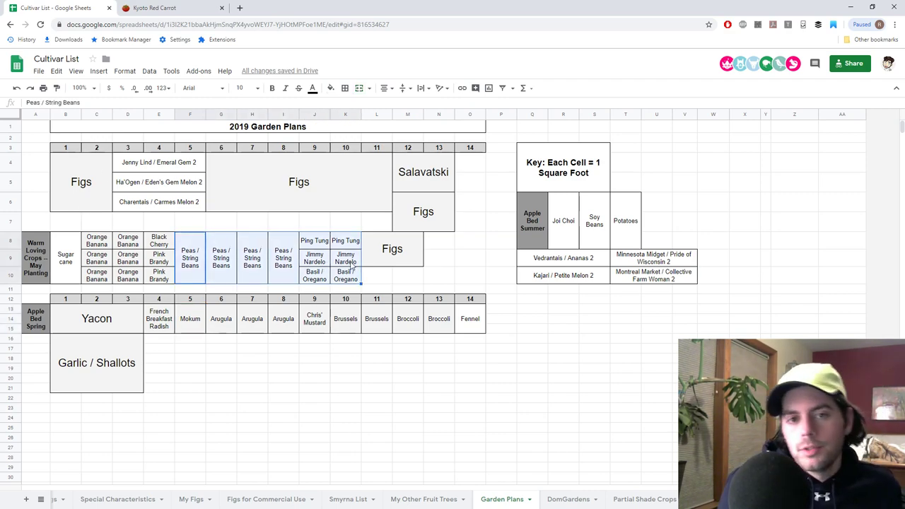
{"action": "left_click", "coordinate": [196, 254]}
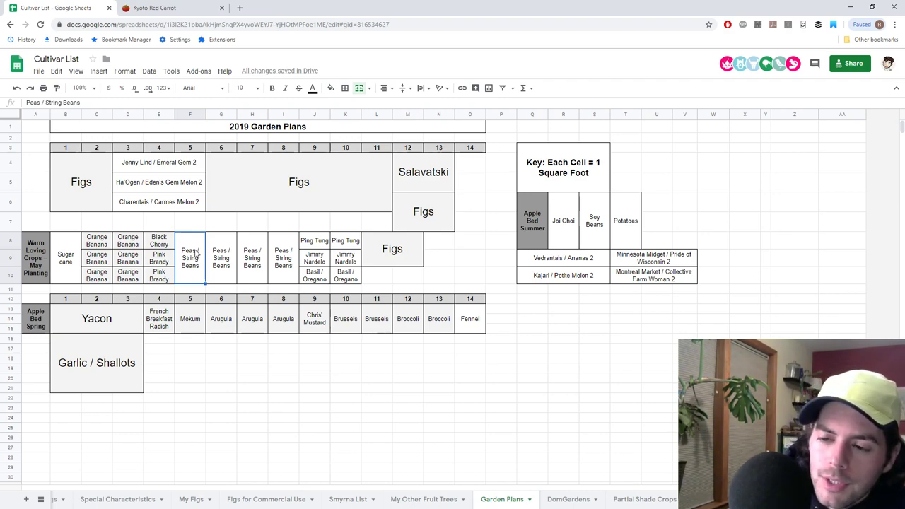
{"action": "left_click", "coordinate": [425, 212]}
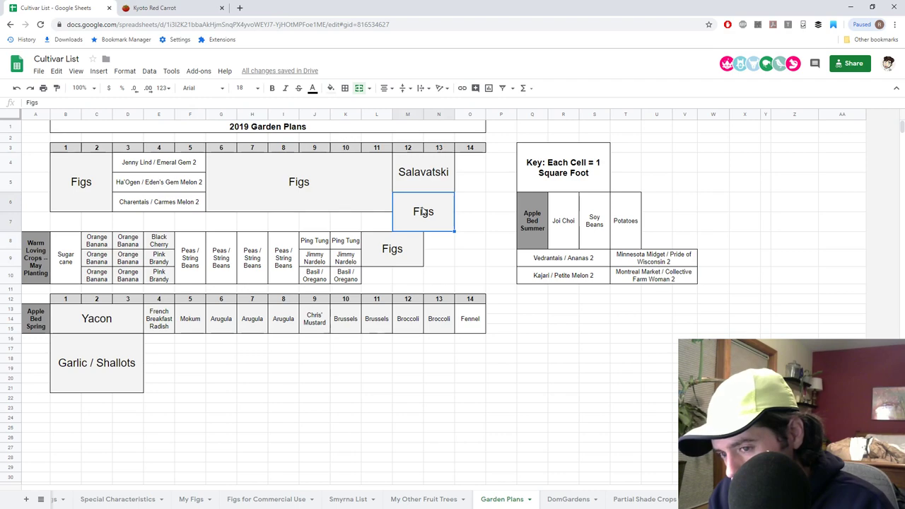
{"action": "left_click", "coordinate": [398, 257]}
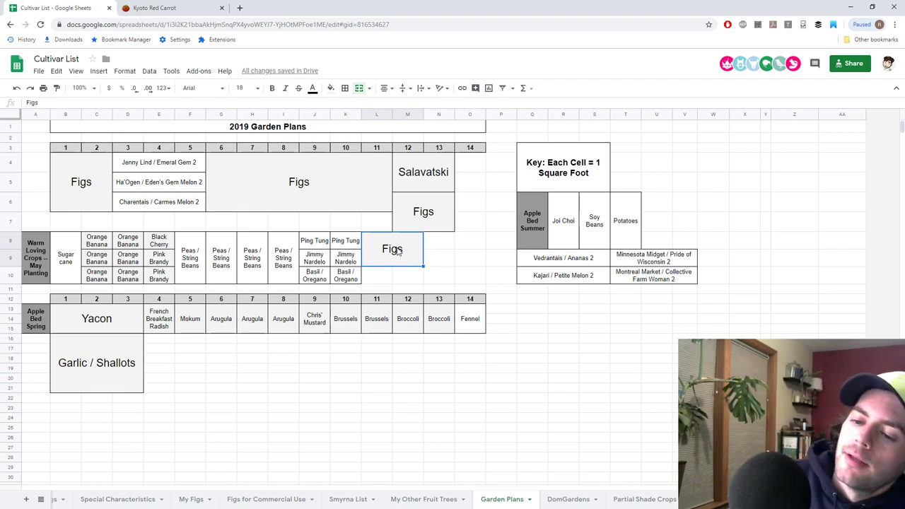
- Highlight the Brussels and Broccoli cells in squares 10 to 13 of the Apple Bed Spring row
{"action": "left_click_drag", "start_coordinate": [354, 324], "coordinate": [438, 323]}
{"action": "left_click", "coordinate": [438, 323]}
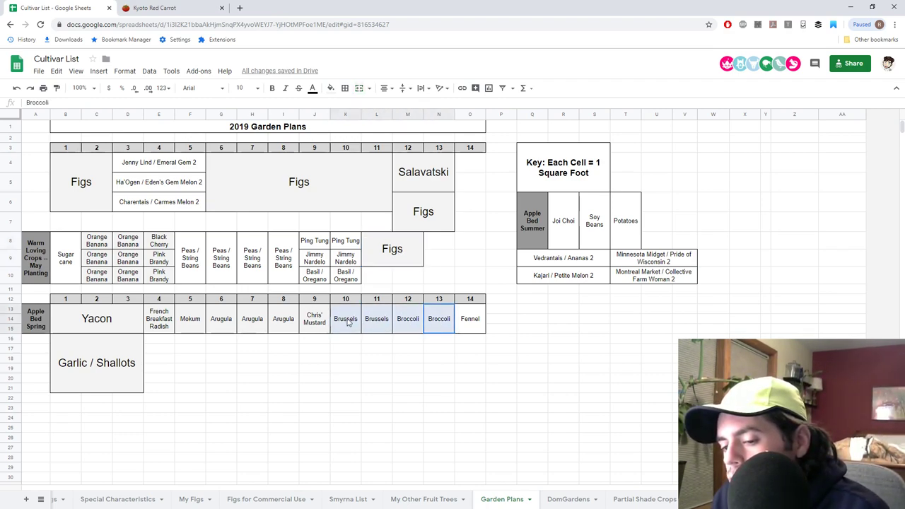
{"action": "left_click_drag", "start_coordinate": [345, 323], "coordinate": [438, 327]}
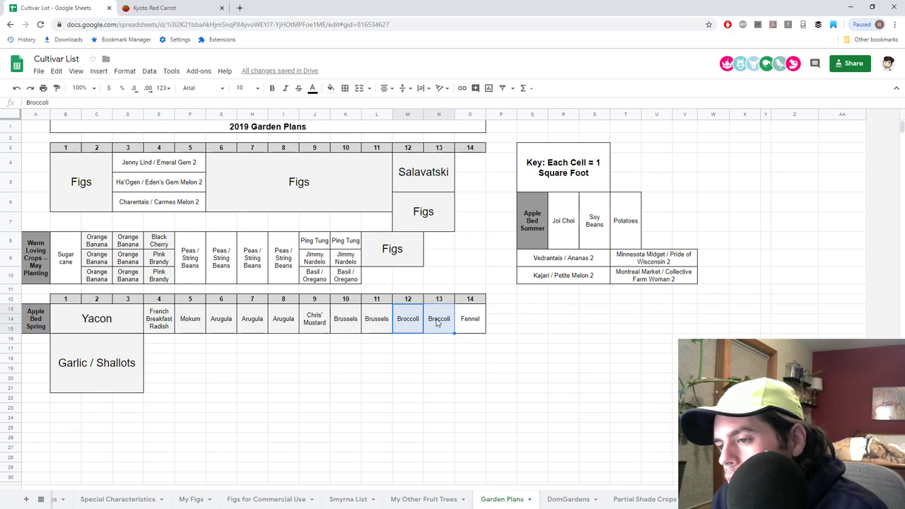
- Highlight the two Broccoli cells in squares 12 and 13 of the Apple Bed Spring row
{"action": "left_click", "coordinate": [436, 323]}
{"action": "left_click_drag", "start_coordinate": [416, 323], "coordinate": [436, 325]}
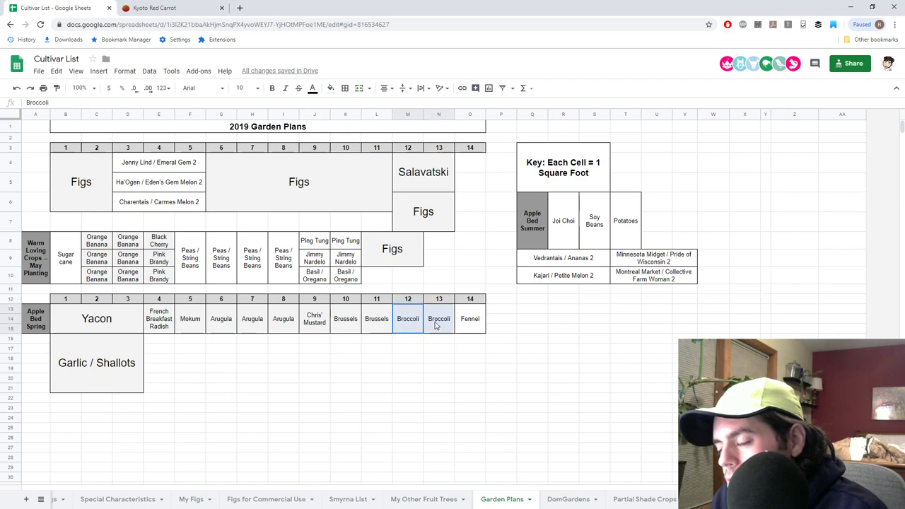
{"action": "left_click", "coordinate": [436, 326]}
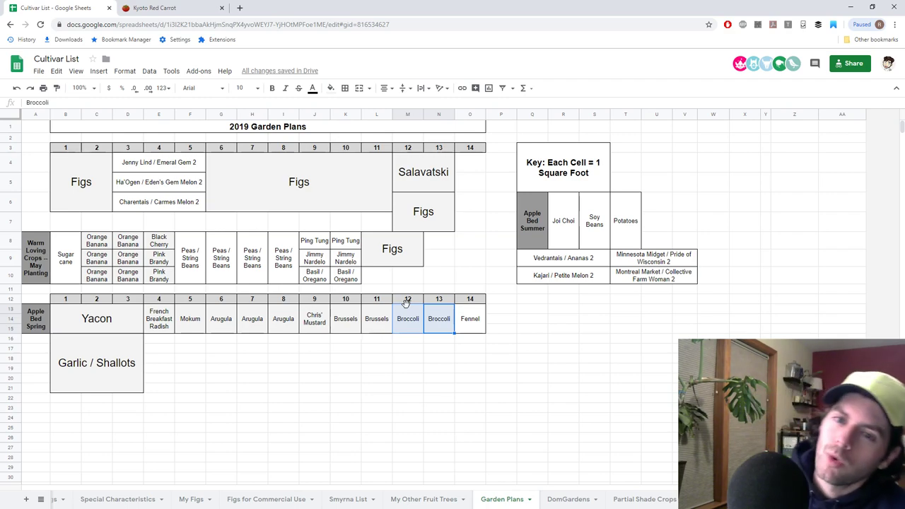
- Switch to the Kyoto Red Carrot page on rareseeds and look through the shop's vegetable seed categories up to Broccoli
{"action": "left_click", "coordinate": [177, 7]}
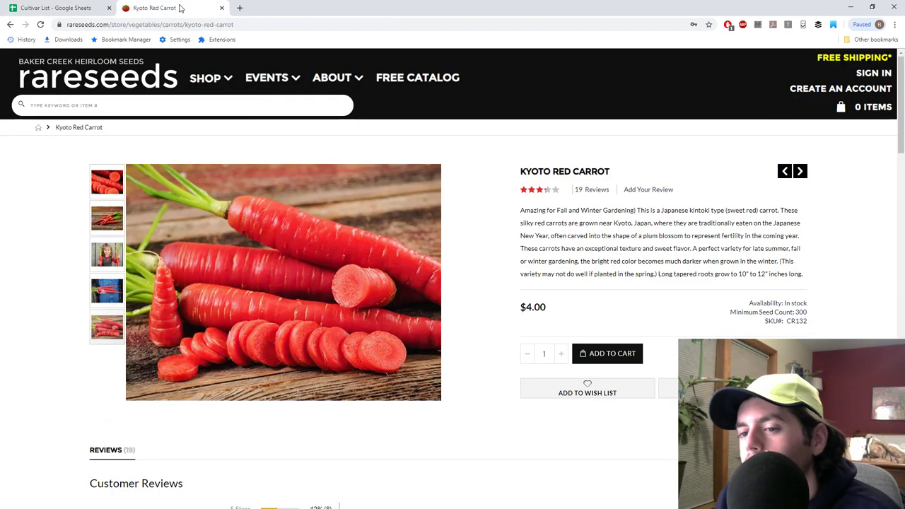
{"action": "left_click", "coordinate": [63, 6]}
{"action": "left_click", "coordinate": [159, 7]}
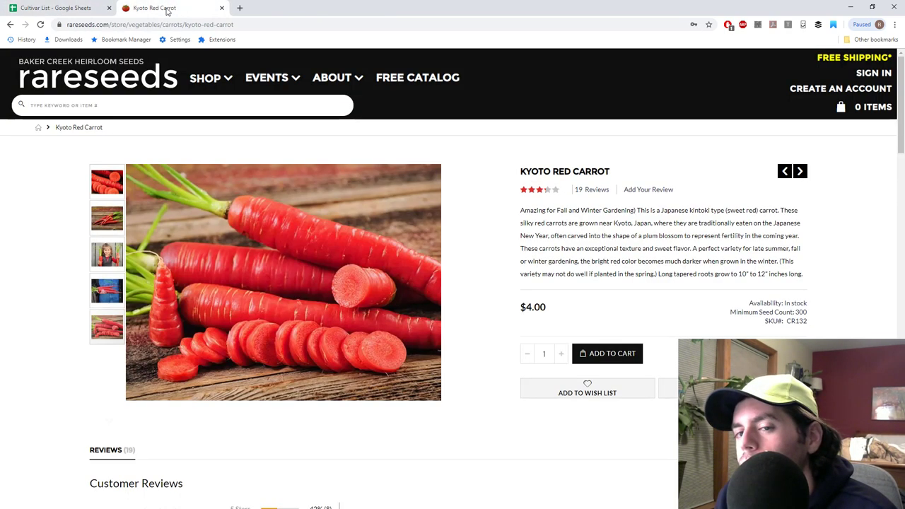
{"action": "mouse_move", "coordinate": [203, 78]}
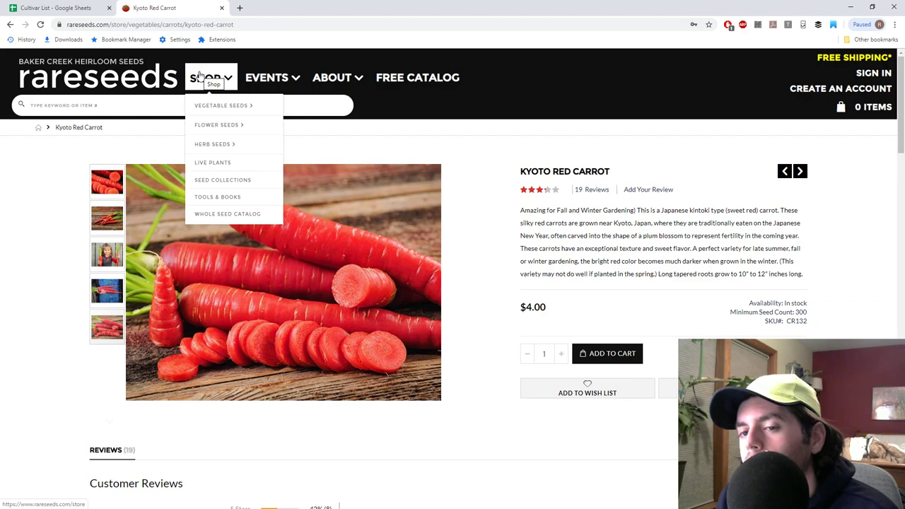
{"action": "mouse_move", "coordinate": [221, 105]}
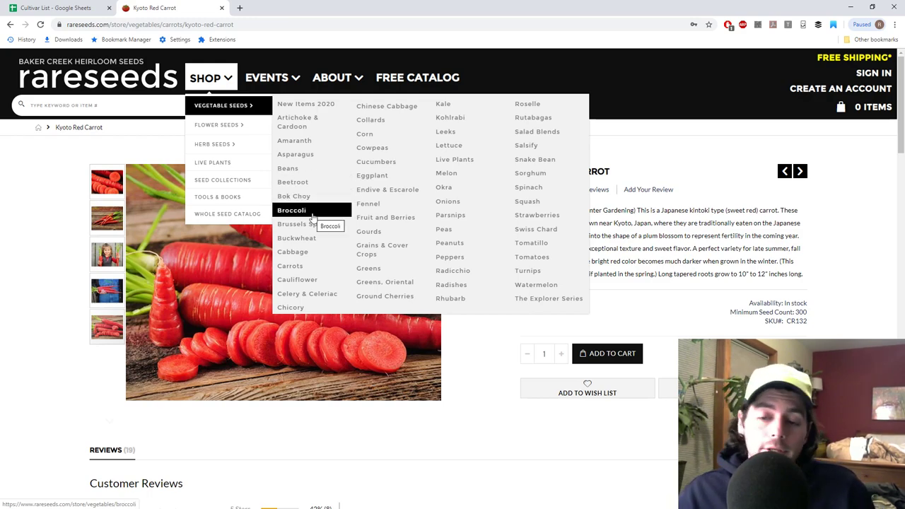
- Return to the Cultivar List spreadsheet and highlight the Apple Bed Spring cells from French Breakfast Radish to Fennel, finishing with the selection cleared
{"action": "key", "text": "ctrl+shift+Tab"}
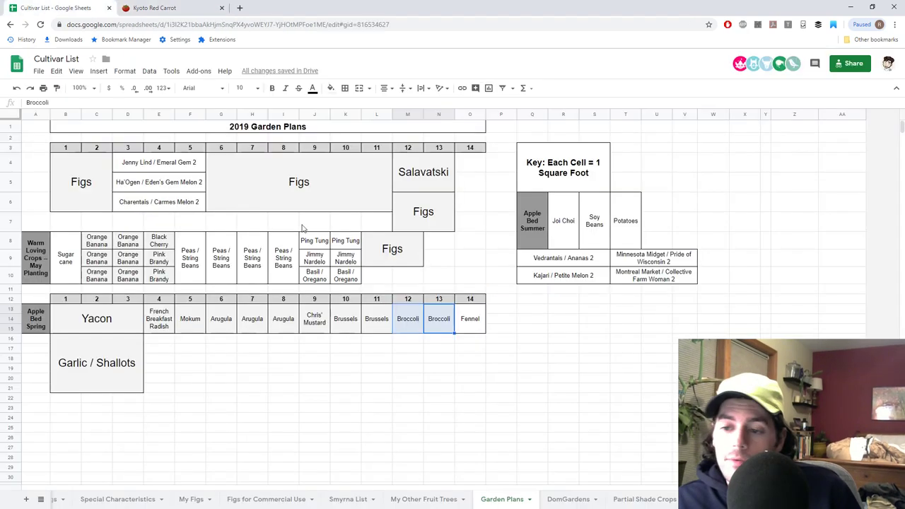
{"action": "left_click", "coordinate": [415, 341]}
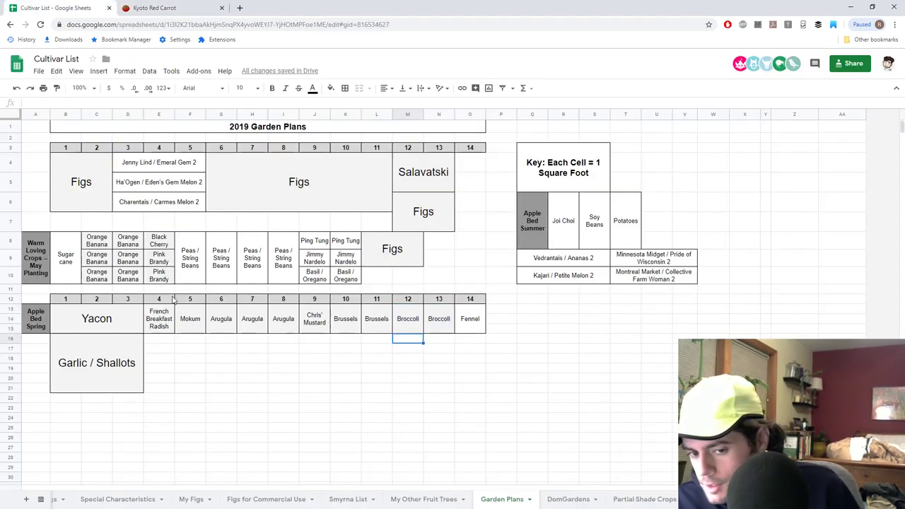
{"action": "mouse_move", "coordinate": [162, 328]}
{"action": "left_mouse_down"}
{"action": "mouse_move", "coordinate": [470, 322]}
{"action": "mouse_move", "coordinate": [153, 327]}
{"action": "mouse_move", "coordinate": [357, 323]}
{"action": "mouse_move", "coordinate": [470, 334]}
{"action": "mouse_move", "coordinate": [132, 323]}
{"action": "mouse_move", "coordinate": [157, 328]}
{"action": "left_mouse_up"}
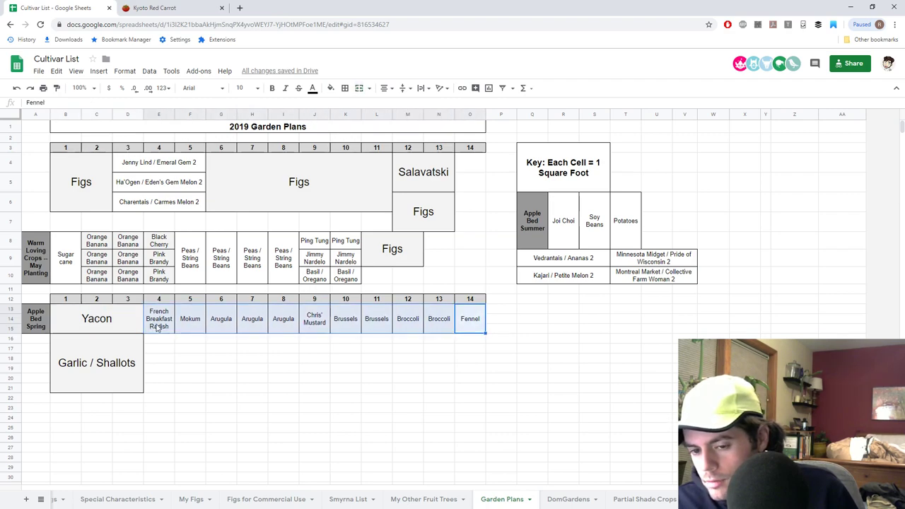
{"action": "left_click", "coordinate": [438, 343]}
- Go back to the rareseeds page and open the Ground Cherries vegetable seed category in a new browser tab
{"action": "left_click", "coordinate": [189, 15]}
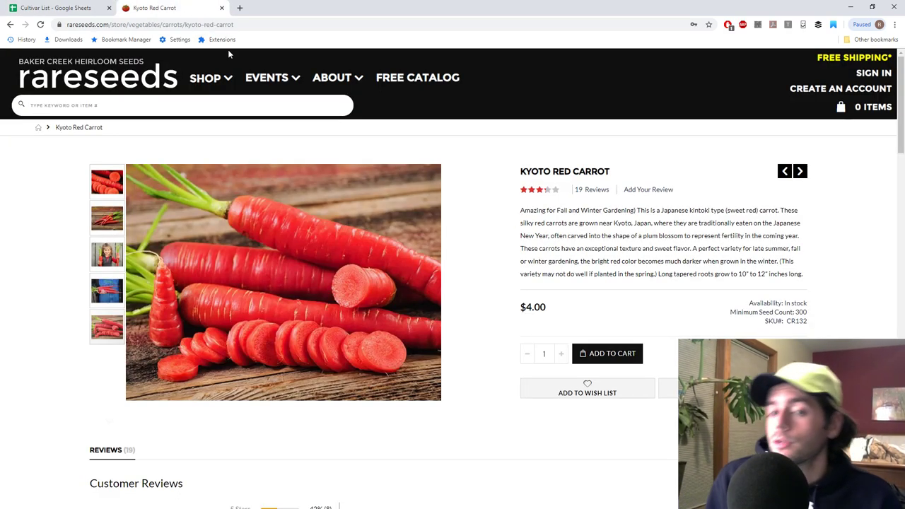
{"action": "mouse_move", "coordinate": [374, 204]}
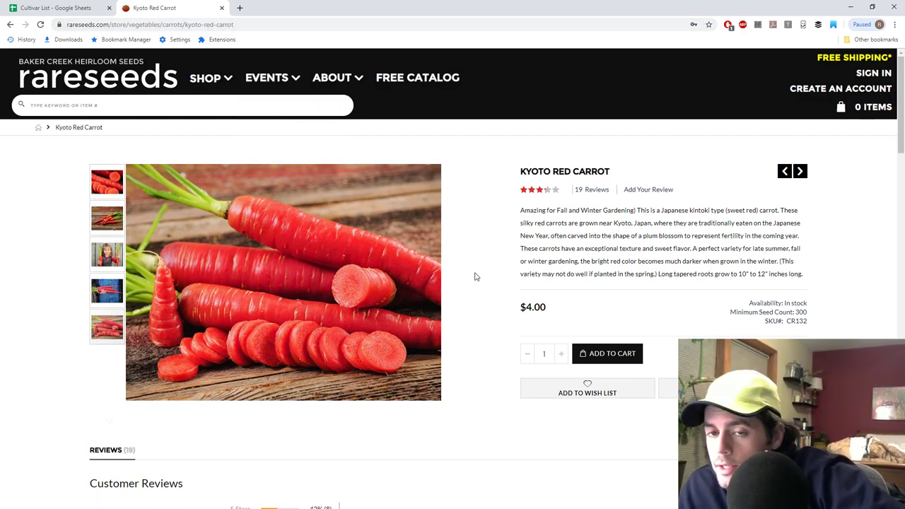
{"action": "mouse_move", "coordinate": [210, 77]}
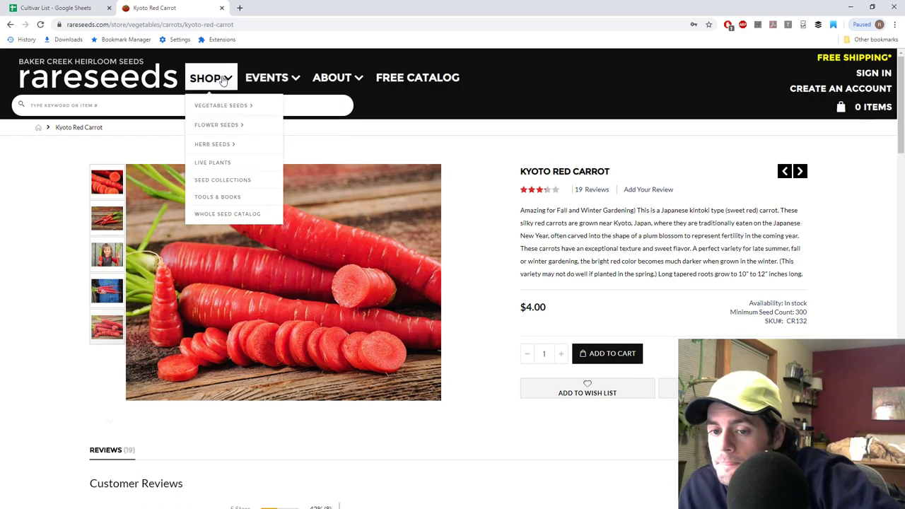
{"action": "mouse_move", "coordinate": [228, 111]}
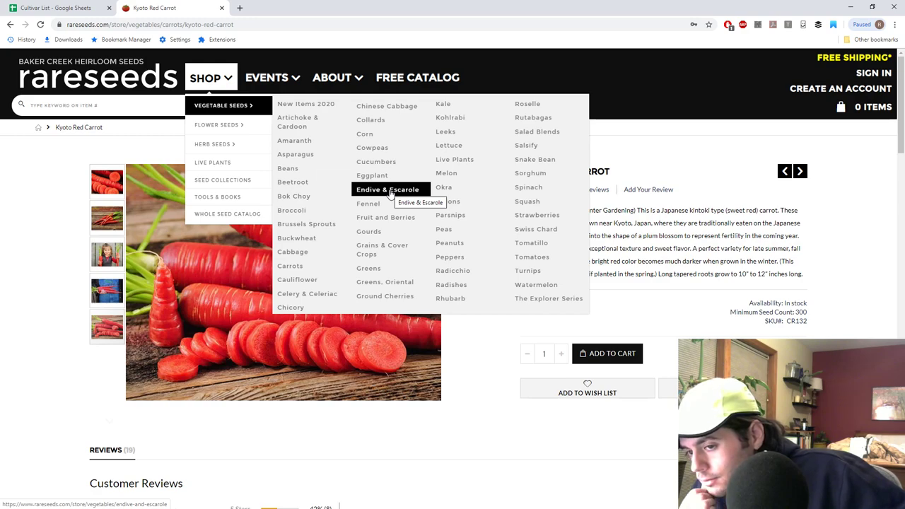
{"action": "mouse_move", "coordinate": [205, 79]}
{"action": "mouse_move", "coordinate": [221, 106]}
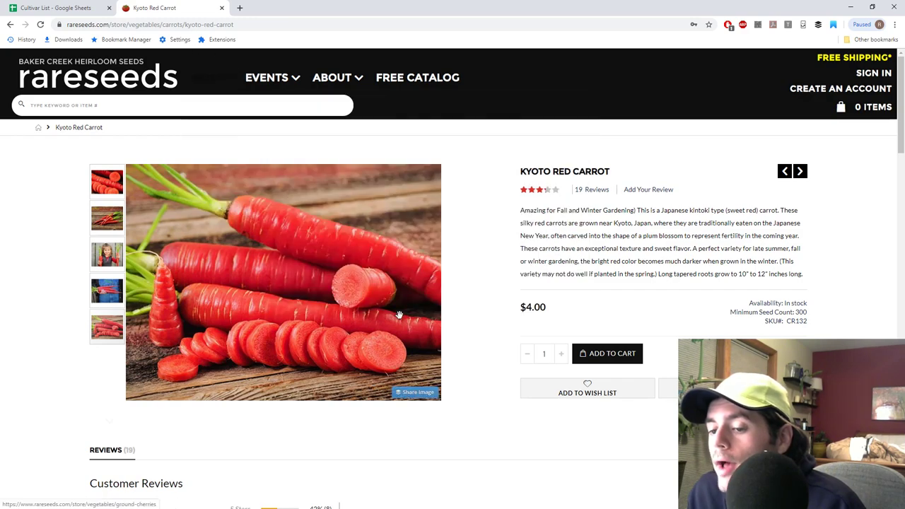
{"action": "right_click", "coordinate": [400, 295]}
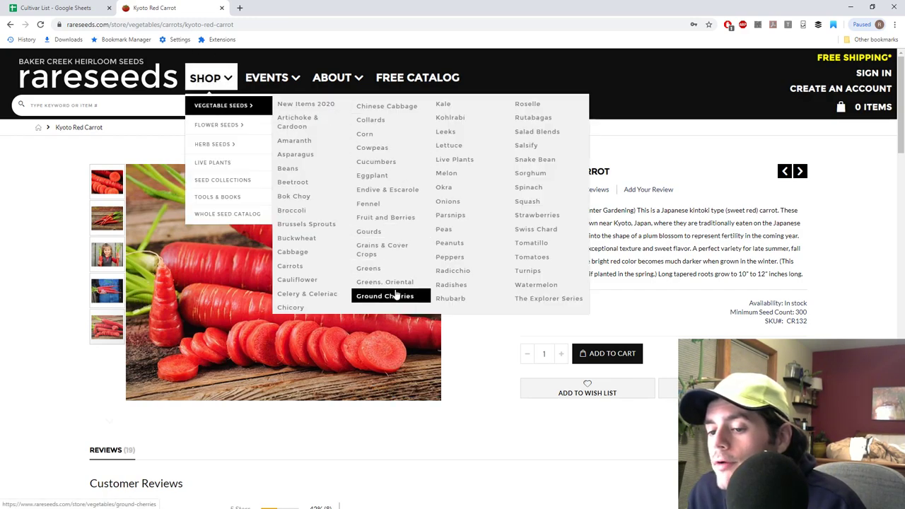
{"action": "left_click", "coordinate": [417, 301]}
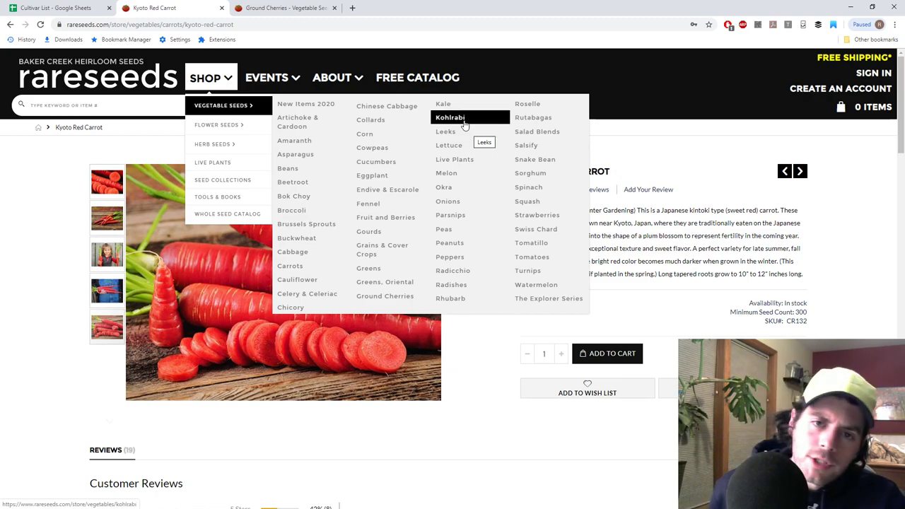
- Check the Cultivar List garden plan and the Ground Cherries page, and return to the Kyoto Red Carrot page
{"action": "left_click", "coordinate": [92, 9]}
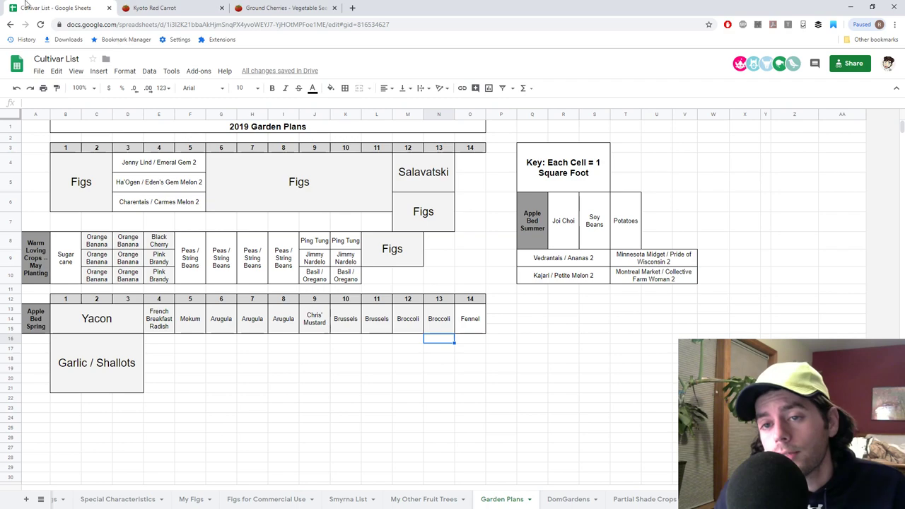
{"action": "left_click", "coordinate": [279, 8]}
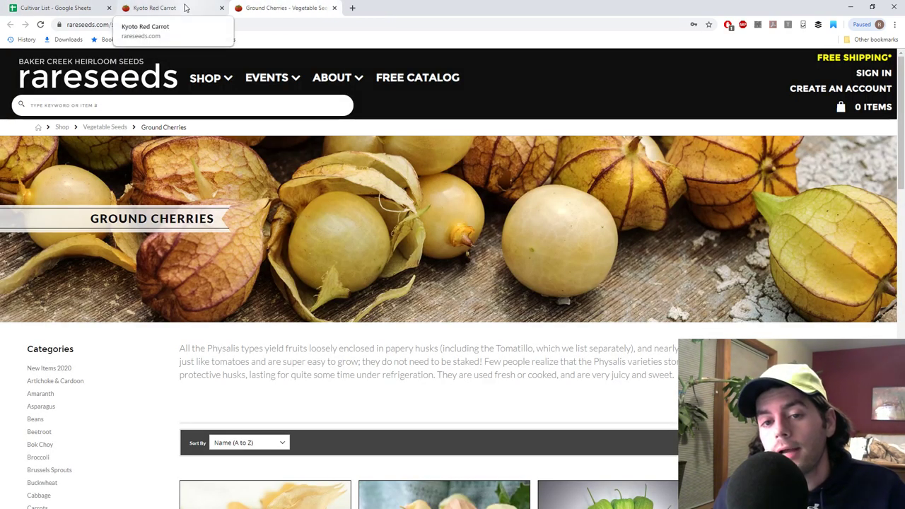
{"action": "left_click", "coordinate": [186, 7]}
- Open the Peas category from the shop's vegetable seed list in the current browser tab
{"action": "mouse_move", "coordinate": [204, 76]}
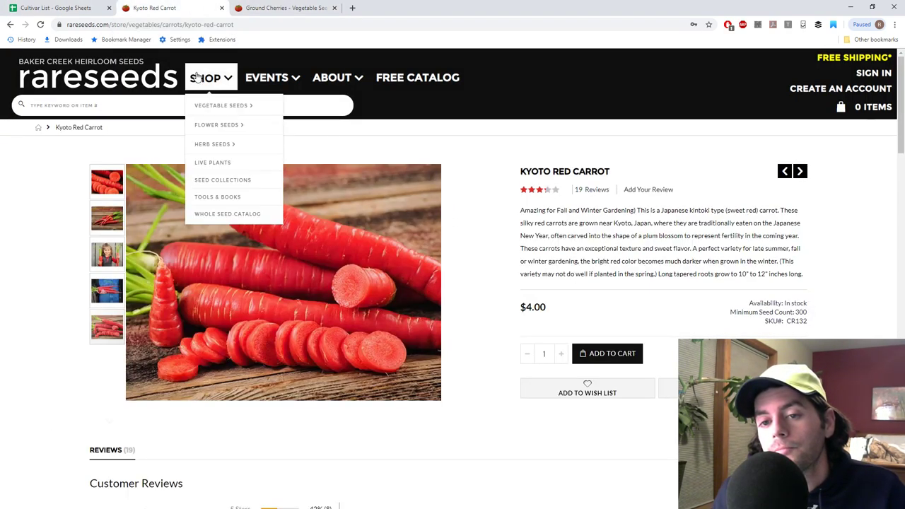
{"action": "mouse_move", "coordinate": [219, 105]}
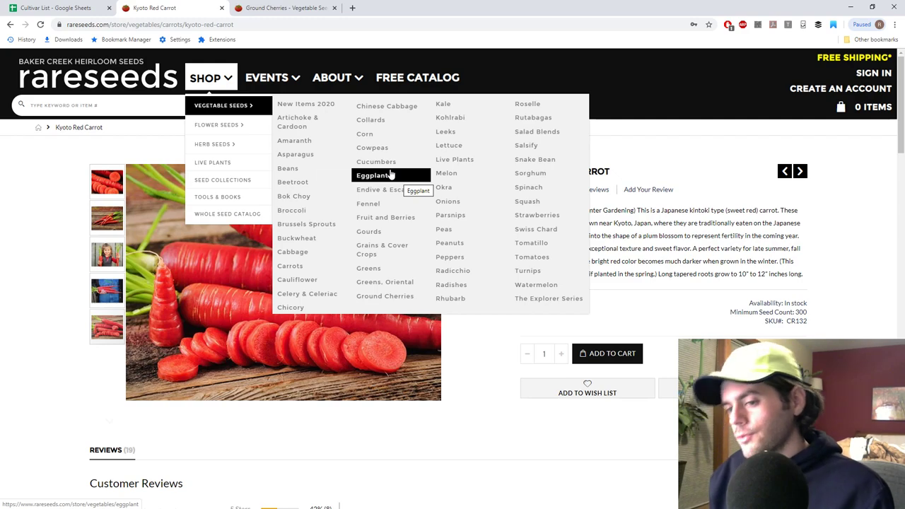
{"action": "right_click", "coordinate": [450, 233]}
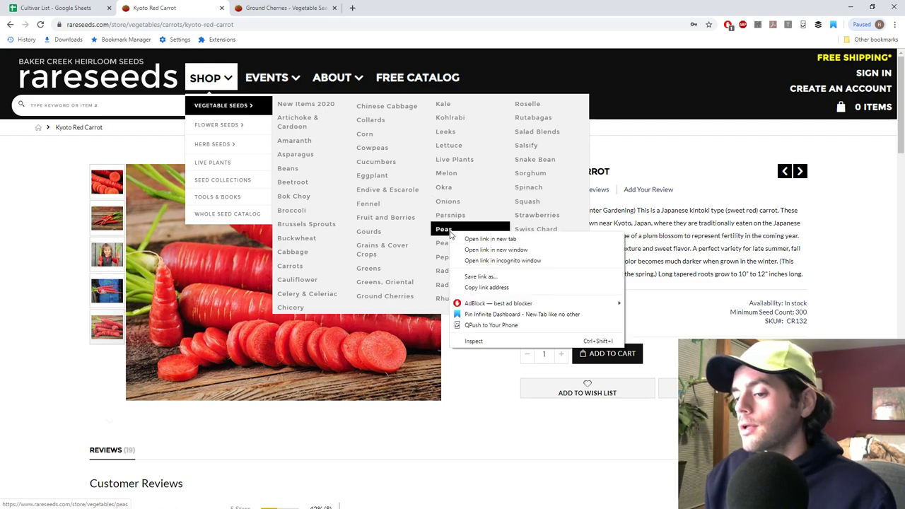
{"action": "left_click", "coordinate": [441, 235]}
{"action": "left_click", "coordinate": [441, 235]}
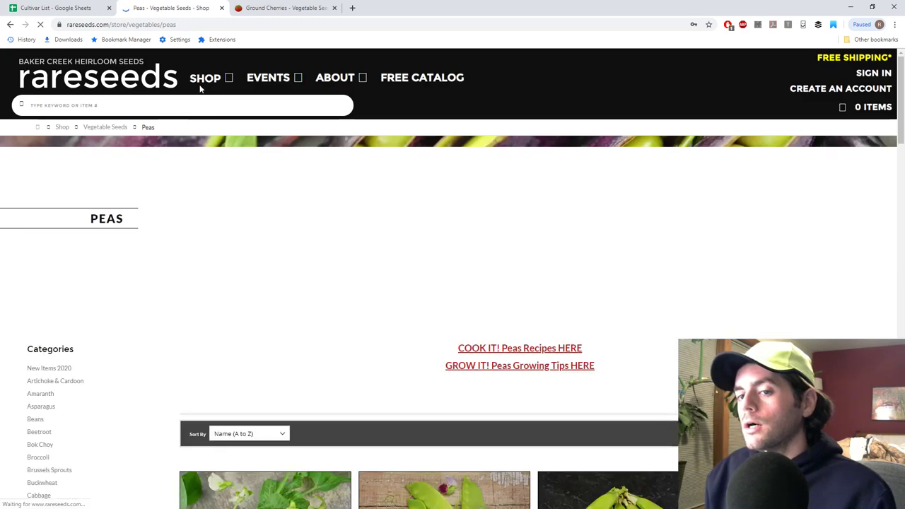
{"action": "mouse_move", "coordinate": [203, 88]}
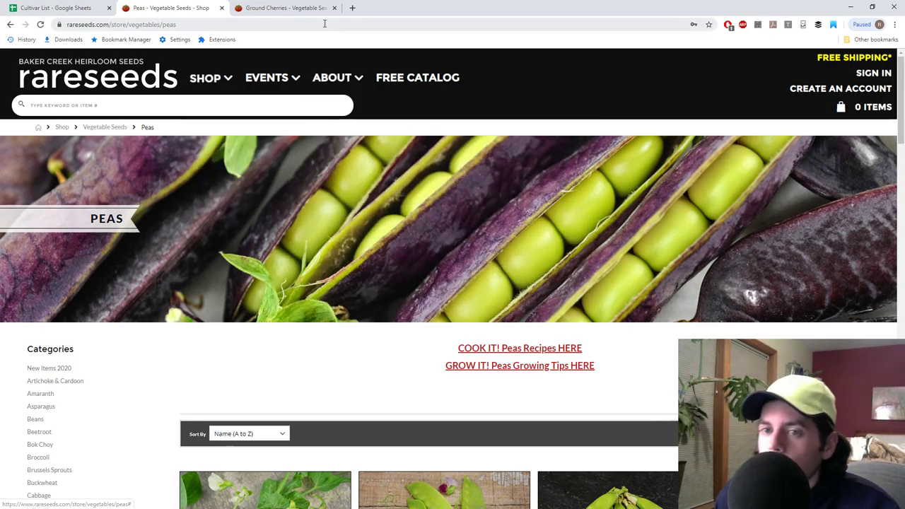
- Search Google for "salsa recipe" and look through the recipe results
{"action": "left_click", "coordinate": [325, 25]}
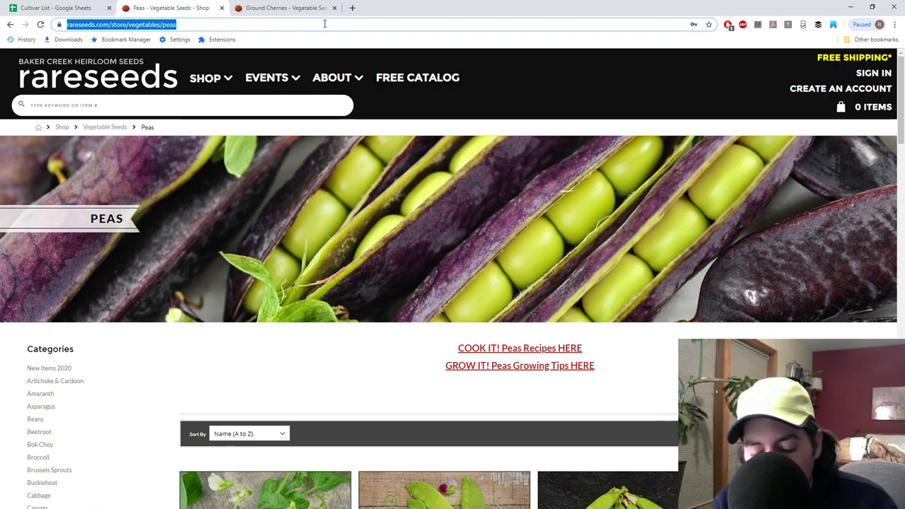
{"action": "type", "text": "salsa recipe"}
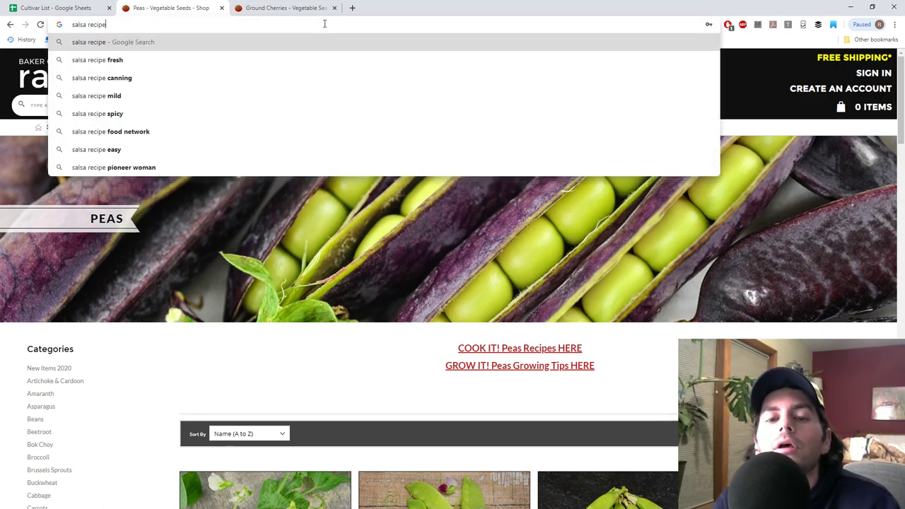
{"action": "key", "text": "Return"}
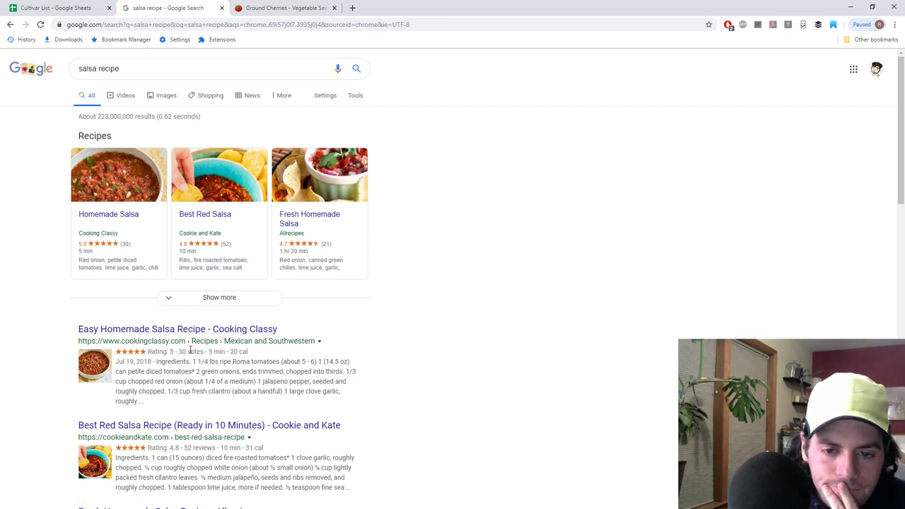
{"action": "scroll", "coordinate": [189, 350], "scroll_direction": "down", "scroll_amount": 2}
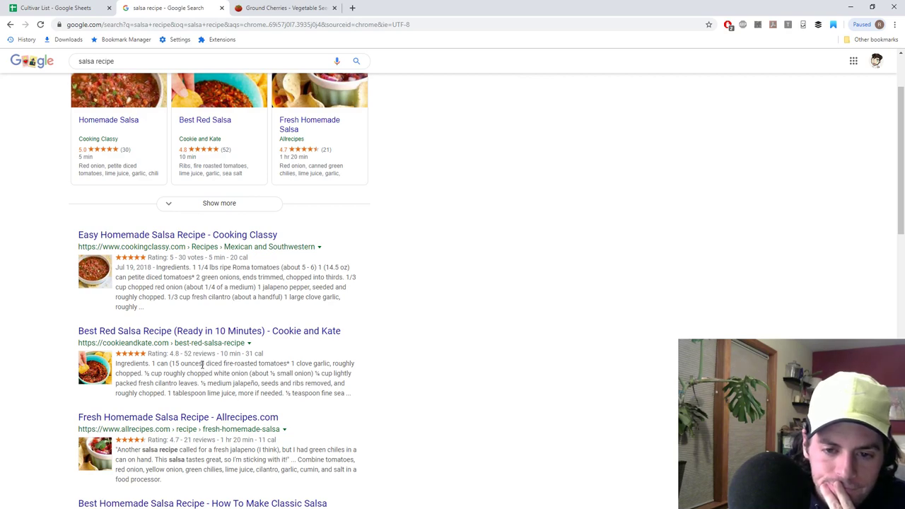
{"action": "scroll", "coordinate": [202, 364], "scroll_direction": "down", "scroll_amount": 4}
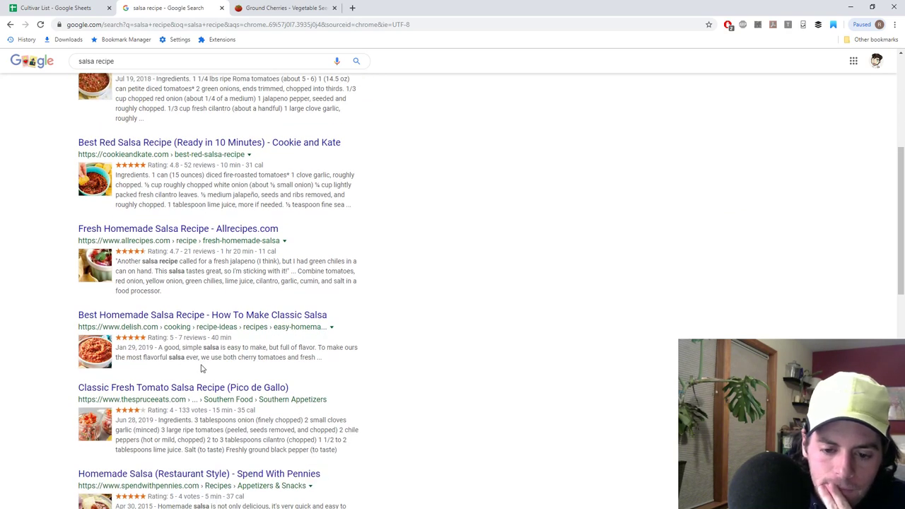
- Search Google for "bon appetit" and open the Bon Appétit magazine website from the results
{"action": "left_click", "coordinate": [181, 25]}
{"action": "type", "text": "b"}
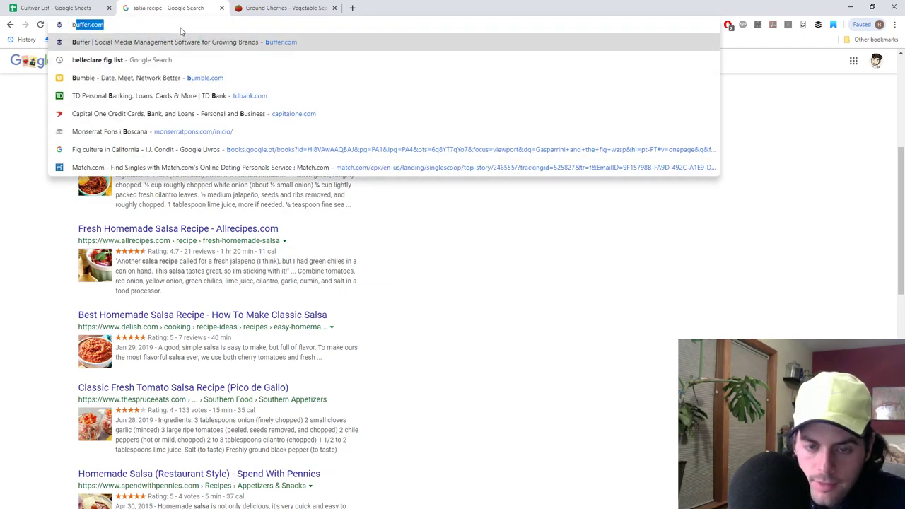
{"action": "type", "text": "onnap"}
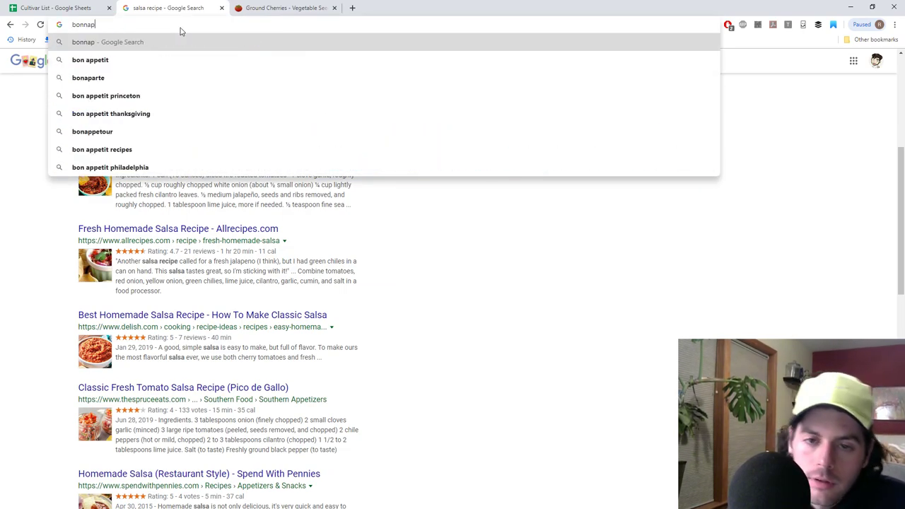
{"action": "key", "text": "Down"}
{"action": "key", "text": "Return"}
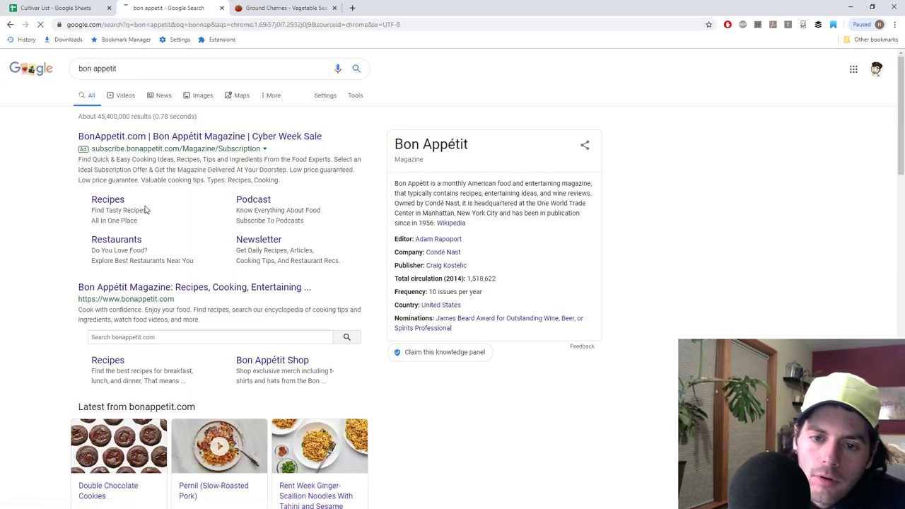
{"action": "left_click", "coordinate": [150, 287]}
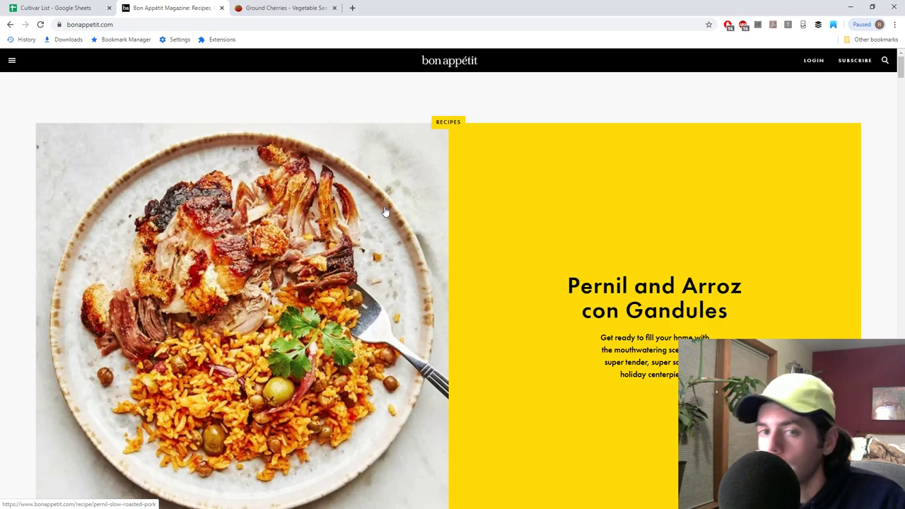
- Search the Bon Appétit site for "salsa", declining the newsletter sign-up offer
{"action": "left_click", "coordinate": [884, 60]}
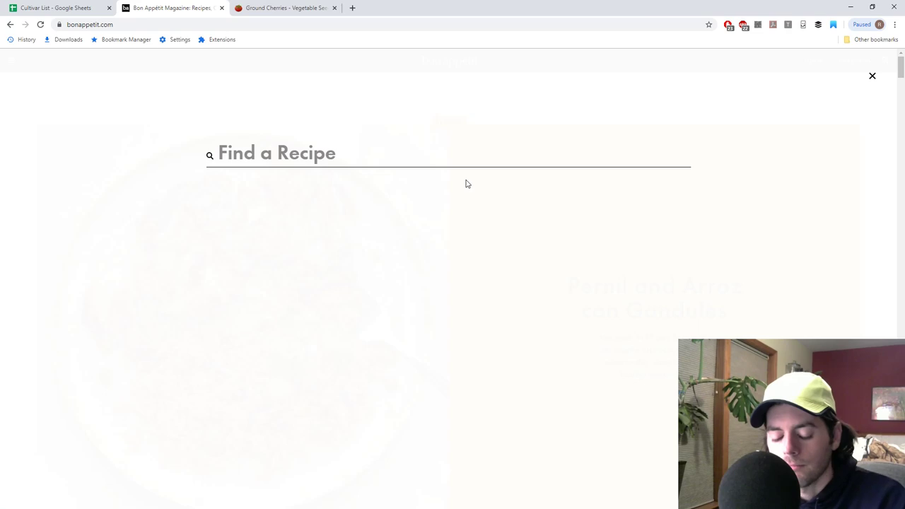
{"action": "type", "text": "sals"}
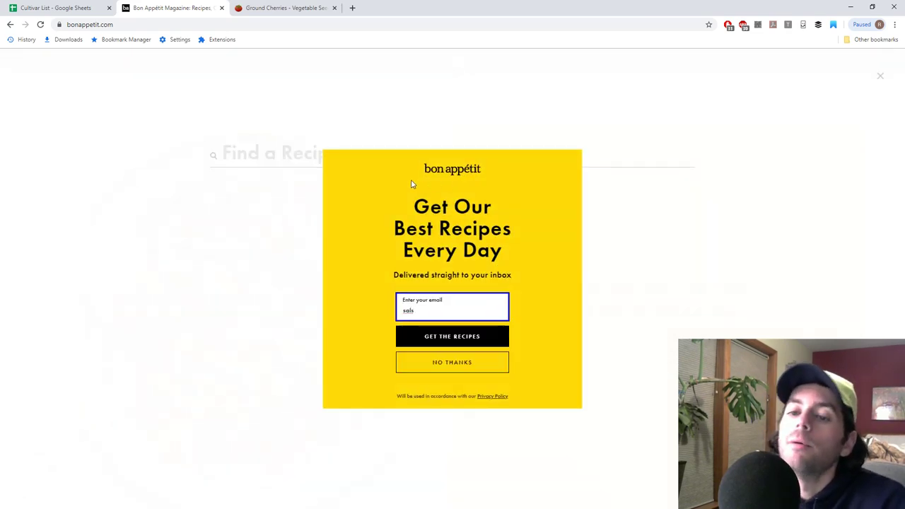
{"action": "left_click", "coordinate": [453, 365]}
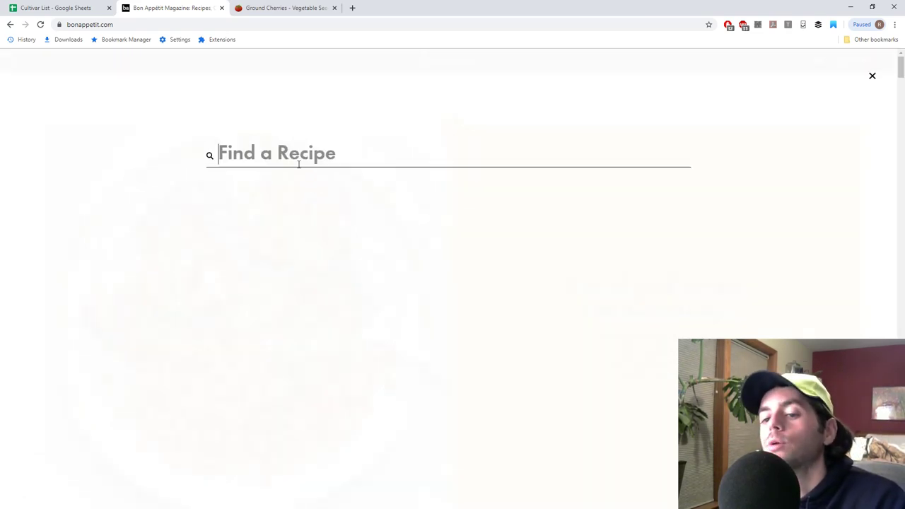
{"action": "left_click", "coordinate": [290, 155]}
{"action": "type", "text": "salsa"}
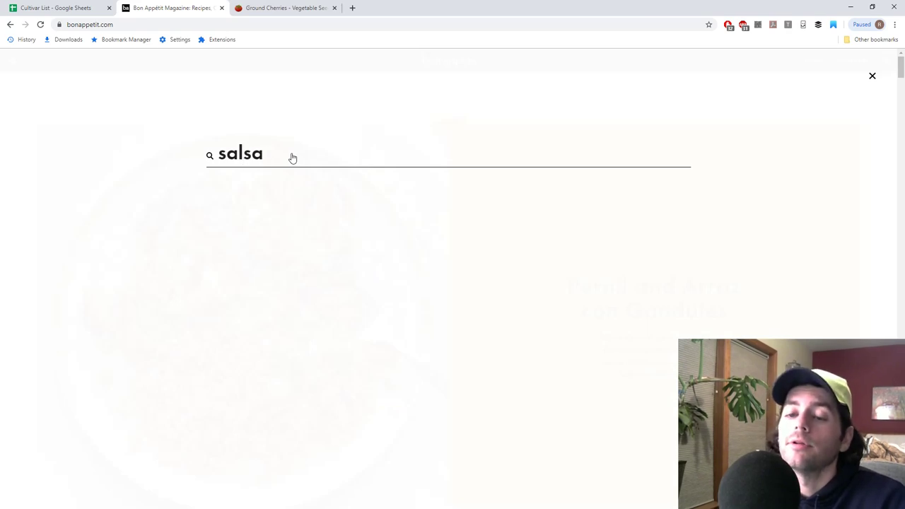
{"action": "key", "text": "Return"}
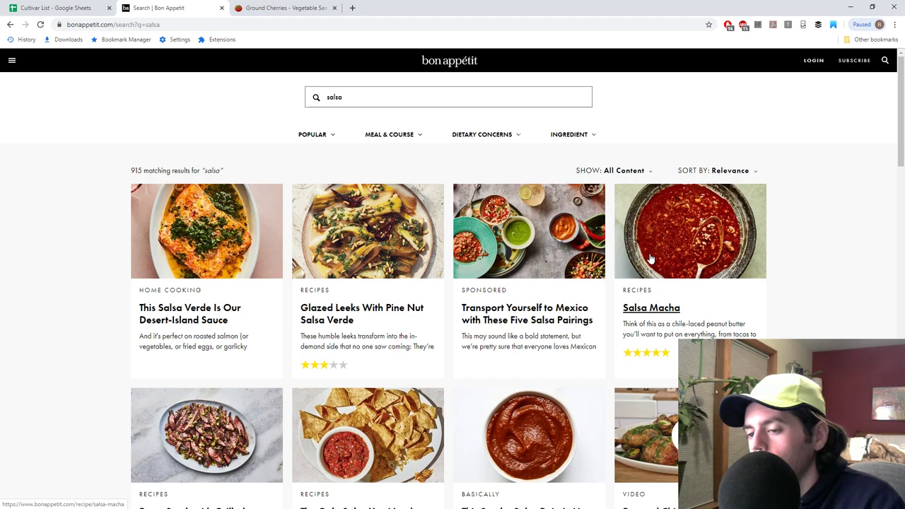
- Open "This Salsa Verde Is Our Desert-Island Sauce", "Salsa Macha" and "The Only Salsa You Need" in separate new tabs
{"action": "mouse_move", "coordinate": [399, 279]}
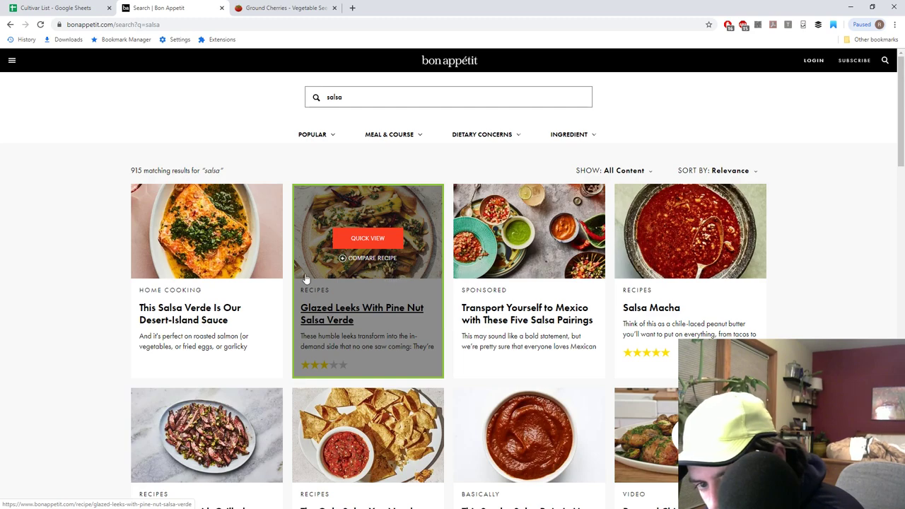
{"action": "right_click", "coordinate": [215, 313]}
{"action": "left_click", "coordinate": [232, 318]}
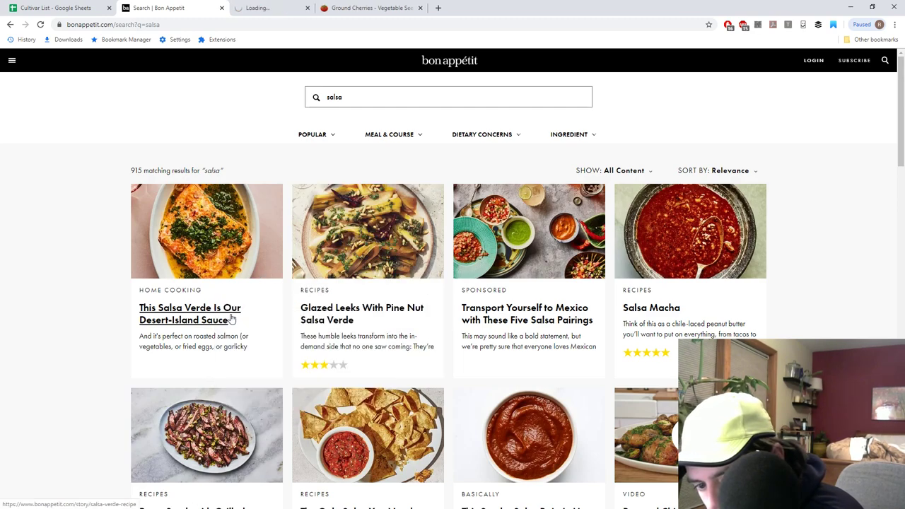
{"action": "right_click", "coordinate": [661, 309]}
{"action": "left_click", "coordinate": [689, 316]}
{"action": "scroll", "coordinate": [498, 338], "scroll_direction": "down", "scroll_amount": 2}
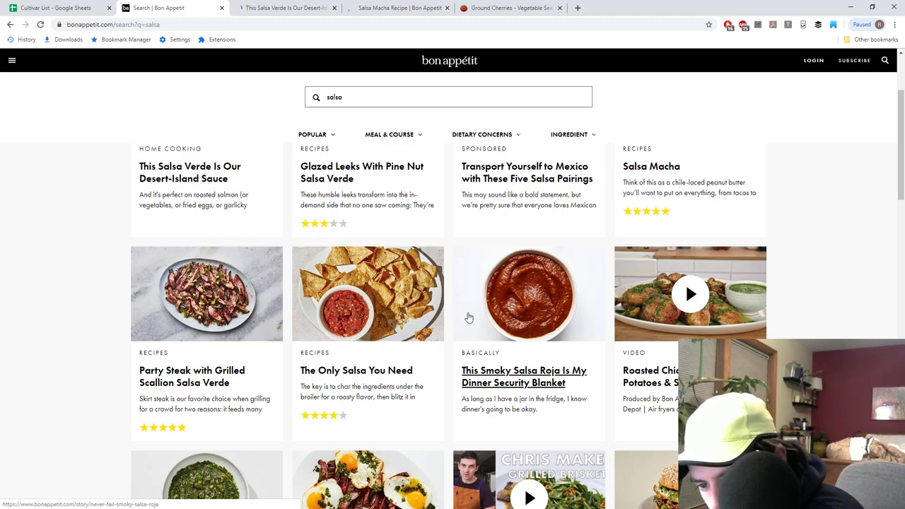
{"action": "scroll", "coordinate": [468, 318], "scroll_direction": "down", "scroll_amount": 1}
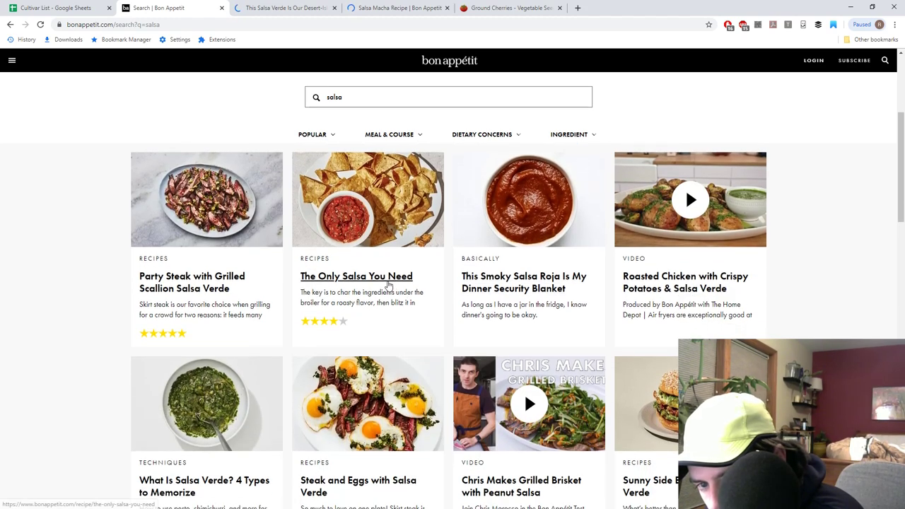
{"action": "right_click", "coordinate": [386, 279]}
{"action": "left_click", "coordinate": [424, 288]}
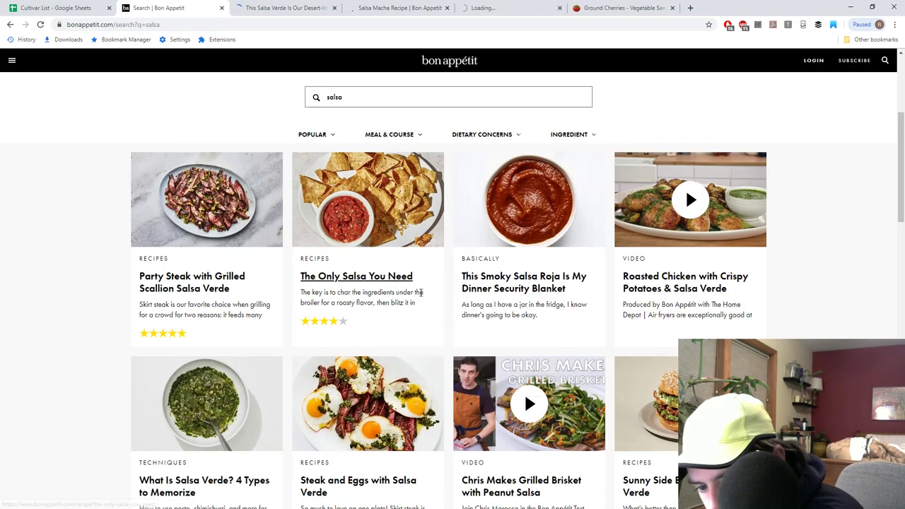
- Look through the remaining salsa results and close the search results tab
{"action": "scroll", "coordinate": [420, 300], "scroll_direction": "down", "scroll_amount": 1}
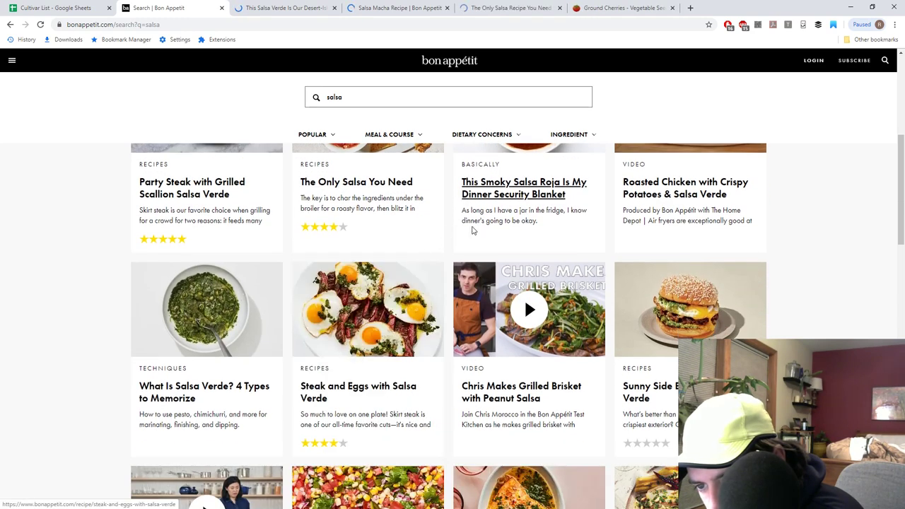
{"action": "scroll", "coordinate": [471, 228], "scroll_direction": "down", "scroll_amount": 2}
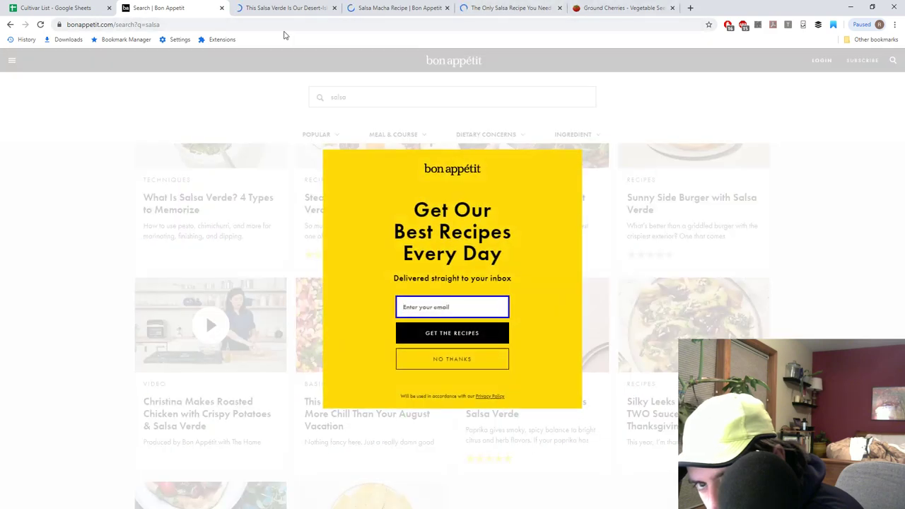
{"action": "left_click", "coordinate": [221, 8]}
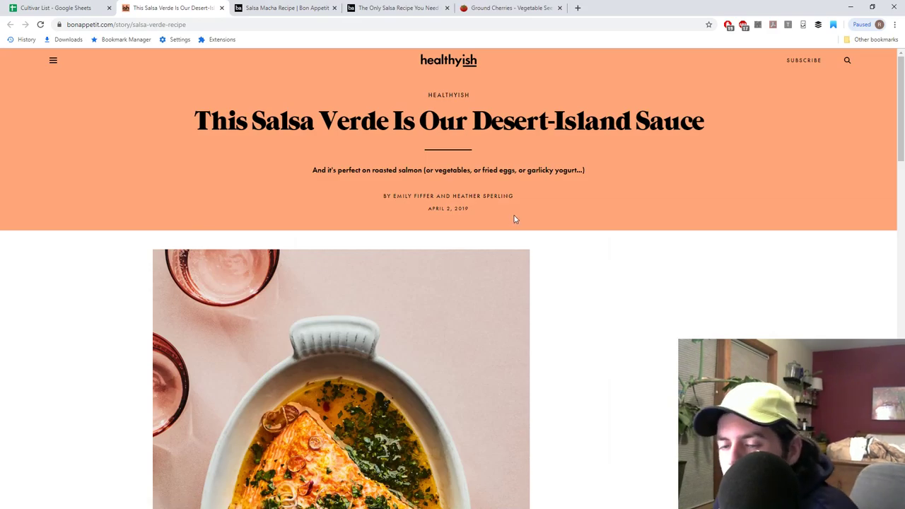
- Skim the salsa verde article and open its "Roasted Salmon with Citrus Salsa Verde" recipe
{"action": "scroll", "coordinate": [489, 285], "scroll_direction": "down", "scroll_amount": 9}
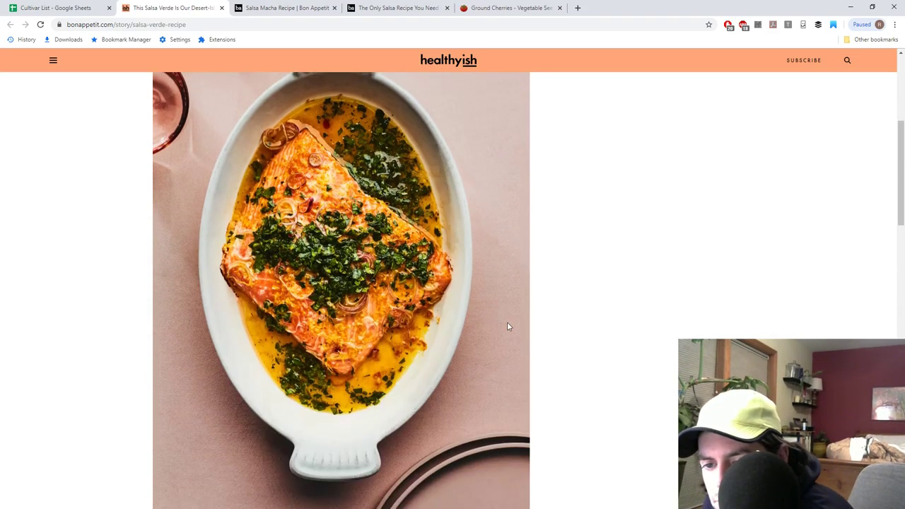
{"action": "scroll", "coordinate": [456, 315], "scroll_direction": "down", "scroll_amount": 8}
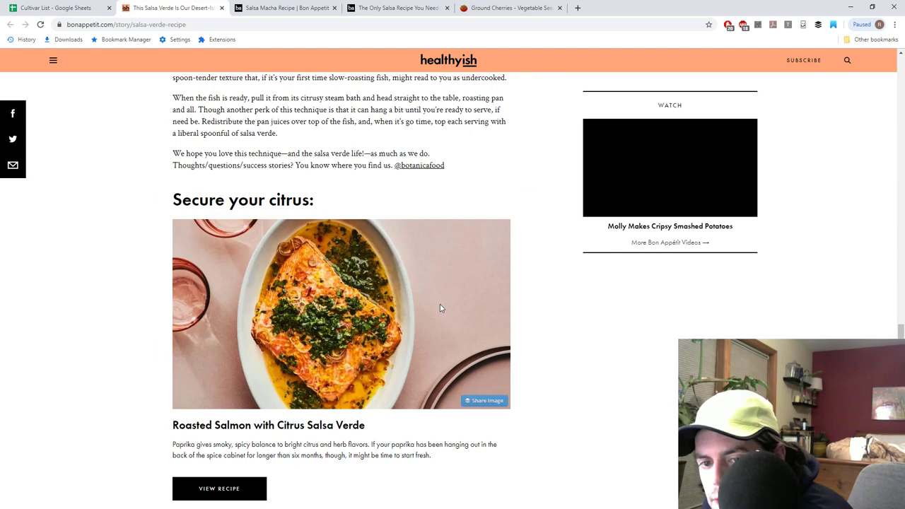
{"action": "scroll", "coordinate": [439, 309], "scroll_direction": "down", "scroll_amount": 3}
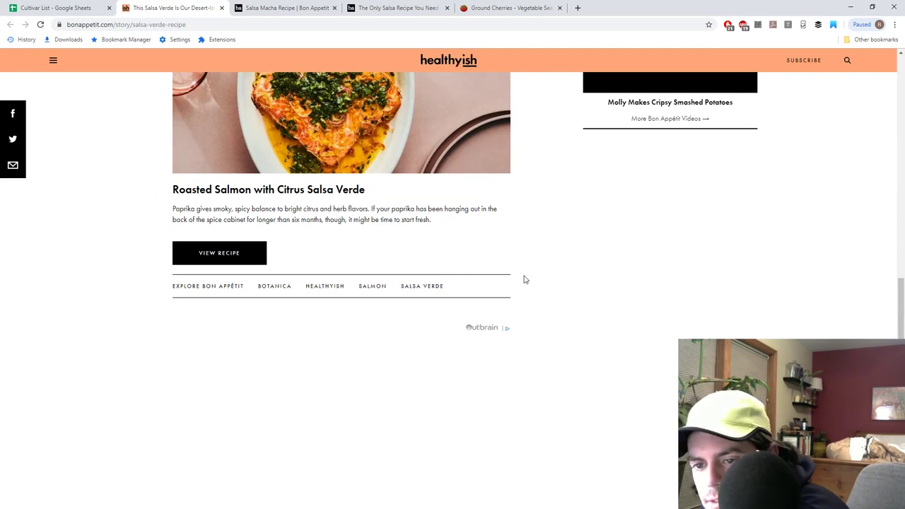
{"action": "left_click", "coordinate": [217, 253]}
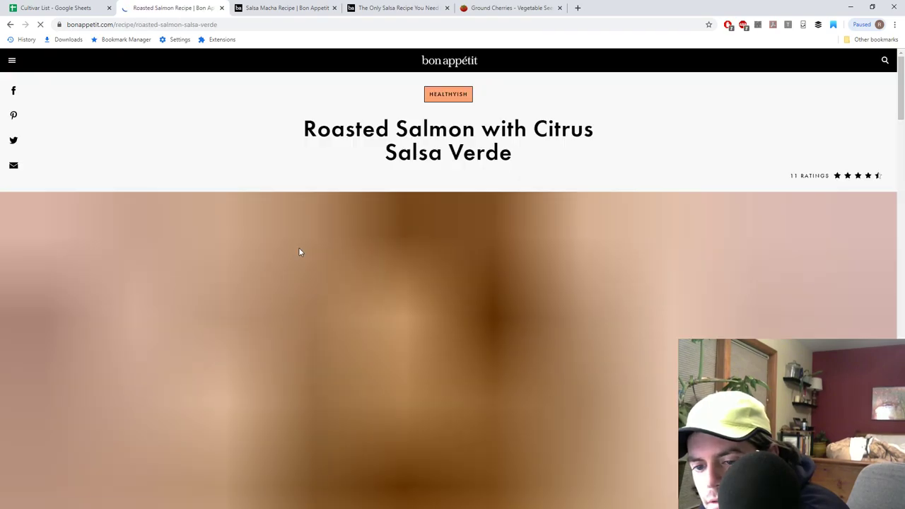
- Examine the roasted salmon recipe's ingredients, preparation instructions and reader reviews
{"action": "scroll", "coordinate": [295, 247], "scroll_direction": "down", "scroll_amount": 5}
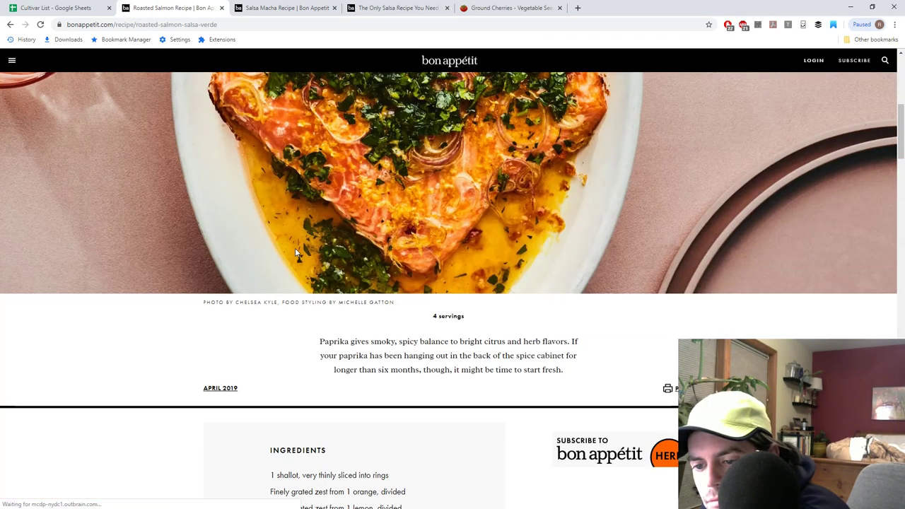
{"action": "scroll", "coordinate": [295, 247], "scroll_direction": "down", "scroll_amount": 5}
{"action": "scroll", "coordinate": [295, 248], "scroll_direction": "up", "scroll_amount": 2}
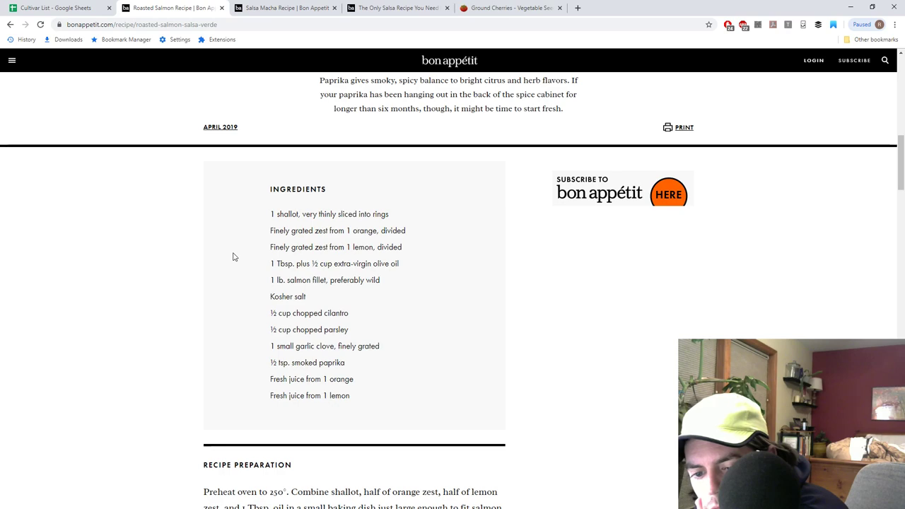
{"action": "scroll", "coordinate": [233, 258], "scroll_direction": "up", "scroll_amount": 3}
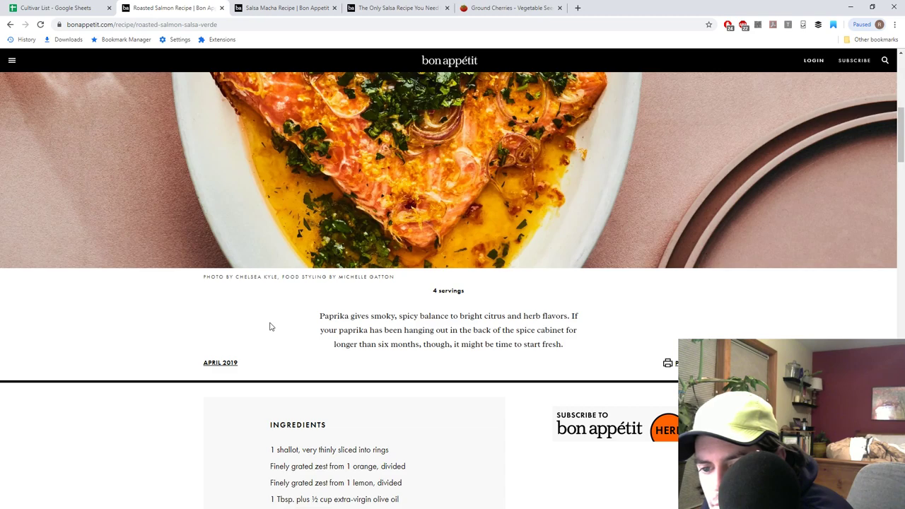
{"action": "scroll", "coordinate": [269, 326], "scroll_direction": "up", "scroll_amount": 3}
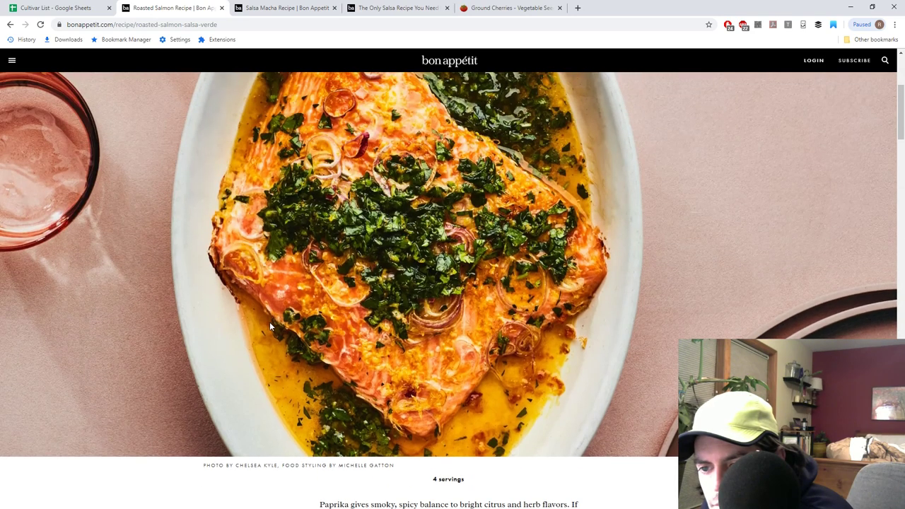
{"action": "scroll", "coordinate": [269, 326], "scroll_direction": "up", "scroll_amount": 3}
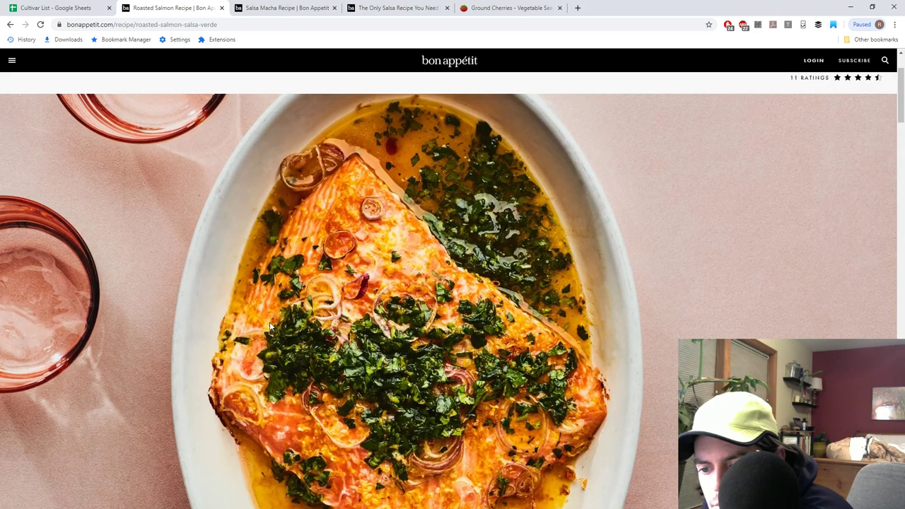
{"action": "scroll", "coordinate": [270, 326], "scroll_direction": "down", "scroll_amount": 9}
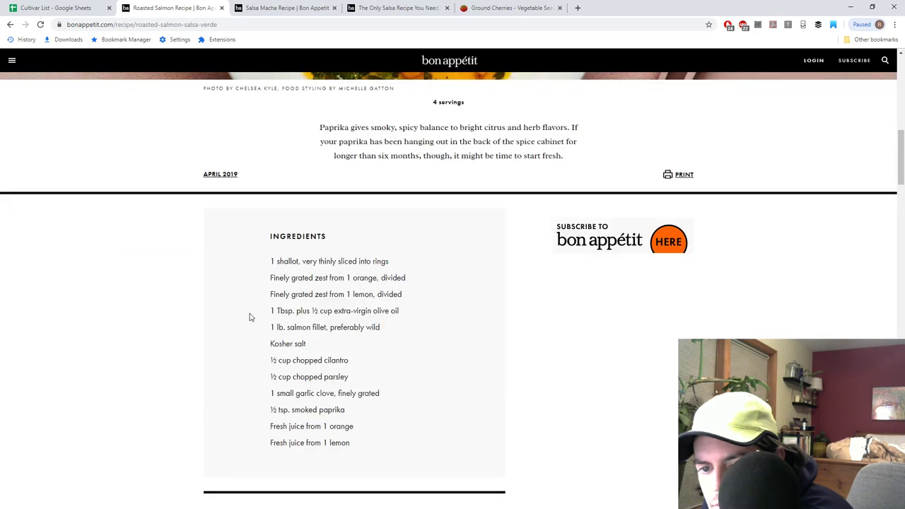
{"action": "scroll", "coordinate": [249, 317], "scroll_direction": "down", "scroll_amount": 4}
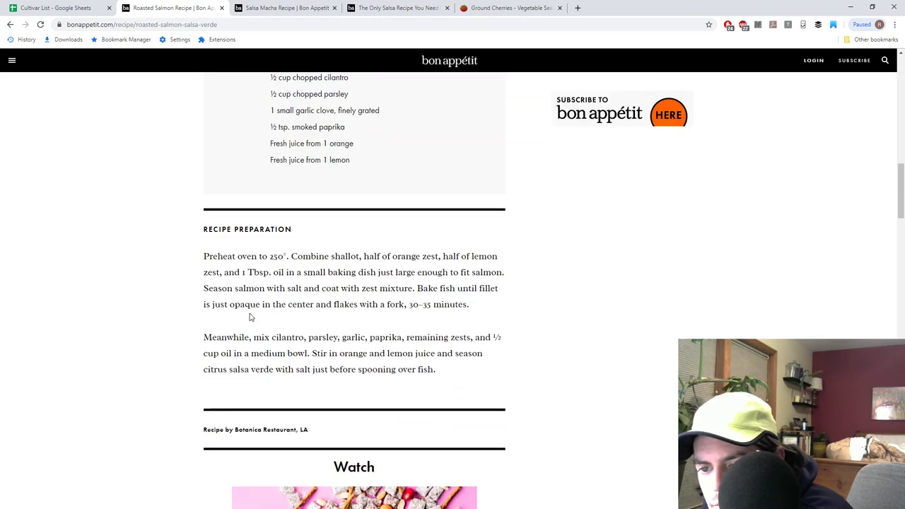
{"action": "scroll", "coordinate": [248, 315], "scroll_direction": "down", "scroll_amount": 4}
{"action": "scroll", "coordinate": [219, 315], "scroll_direction": "down", "scroll_amount": 3}
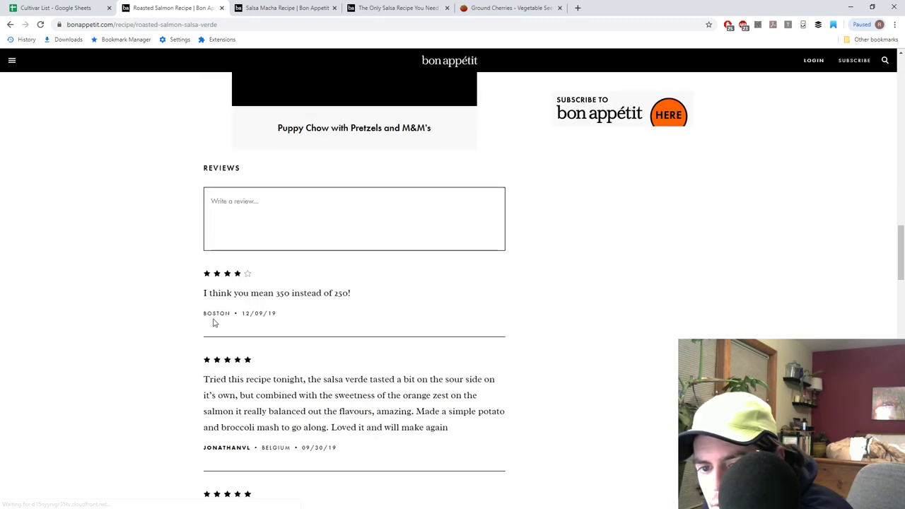
{"action": "scroll", "coordinate": [205, 322], "scroll_direction": "up", "scroll_amount": 4}
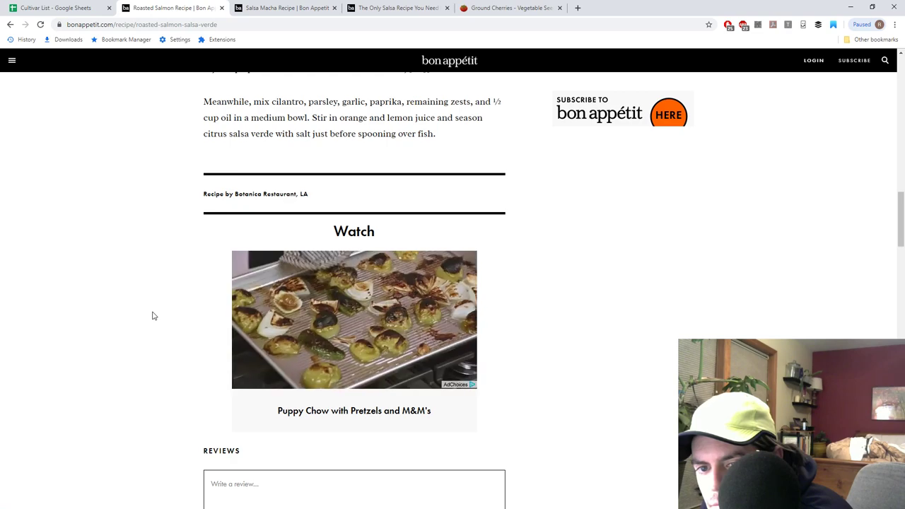
{"action": "scroll", "coordinate": [151, 314], "scroll_direction": "down", "scroll_amount": 4}
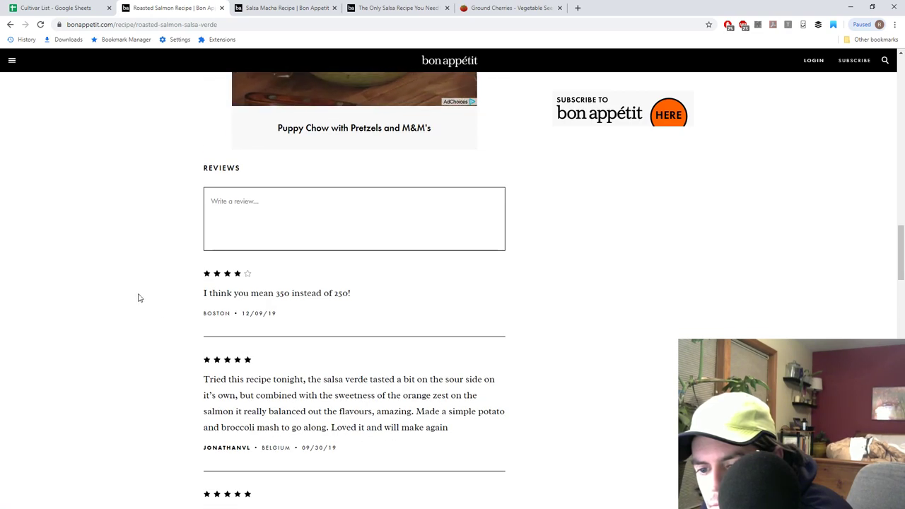
- Recheck the salmon recipe's ingredient list against the dish photo above it
{"action": "scroll", "coordinate": [139, 297], "scroll_direction": "up", "scroll_amount": 15}
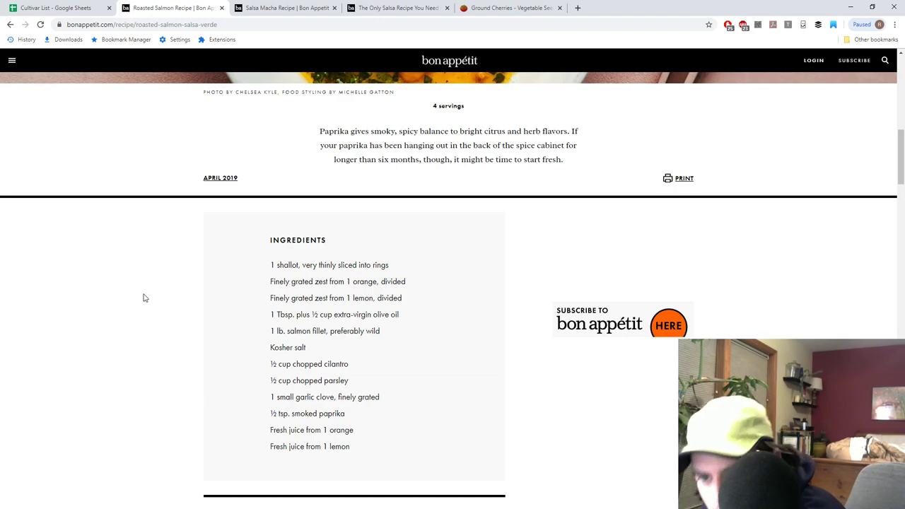
{"action": "scroll", "coordinate": [148, 304], "scroll_direction": "up", "scroll_amount": 3}
{"action": "scroll", "coordinate": [148, 311], "scroll_direction": "up", "scroll_amount": 3}
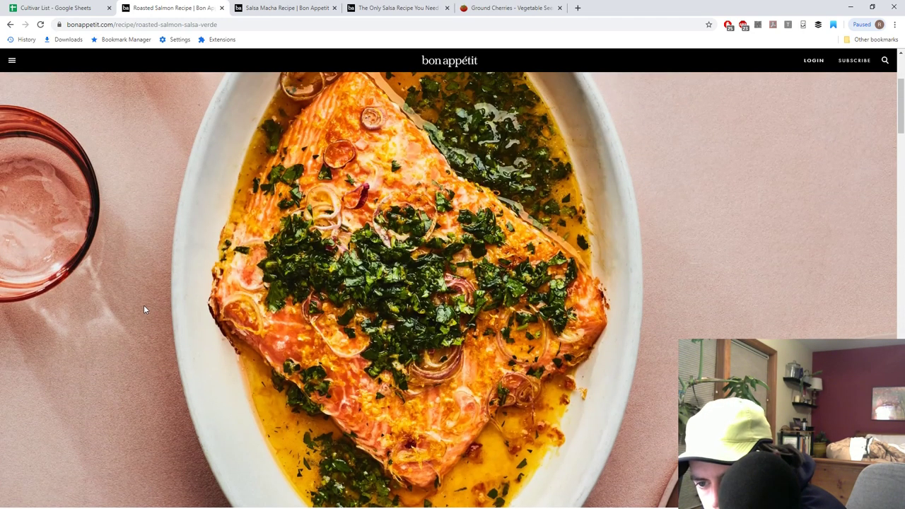
{"action": "scroll", "coordinate": [149, 300], "scroll_direction": "up", "scroll_amount": 2}
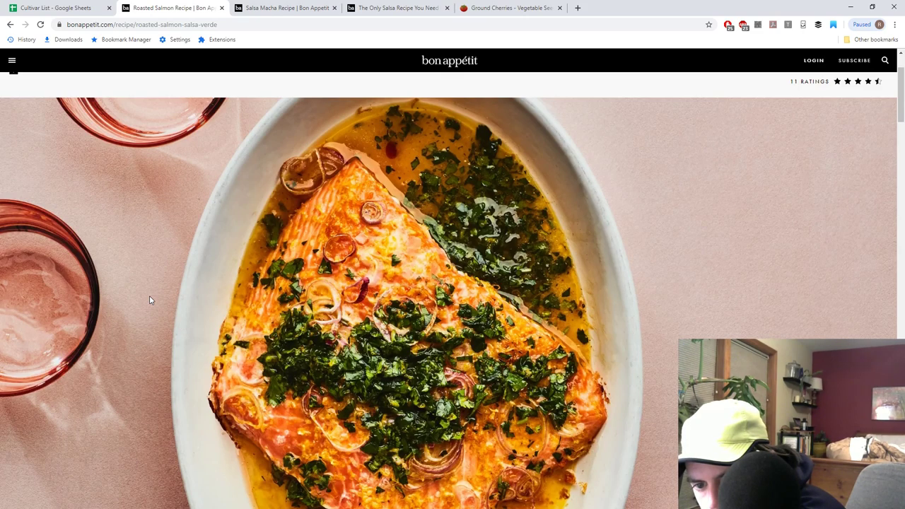
{"action": "scroll", "coordinate": [150, 300], "scroll_direction": "down", "scroll_amount": 3}
{"action": "scroll", "coordinate": [149, 299], "scroll_direction": "down", "scroll_amount": 3}
{"action": "scroll", "coordinate": [148, 298], "scroll_direction": "up", "scroll_amount": 4}
{"action": "scroll", "coordinate": [148, 298], "scroll_direction": "up", "scroll_amount": 1}
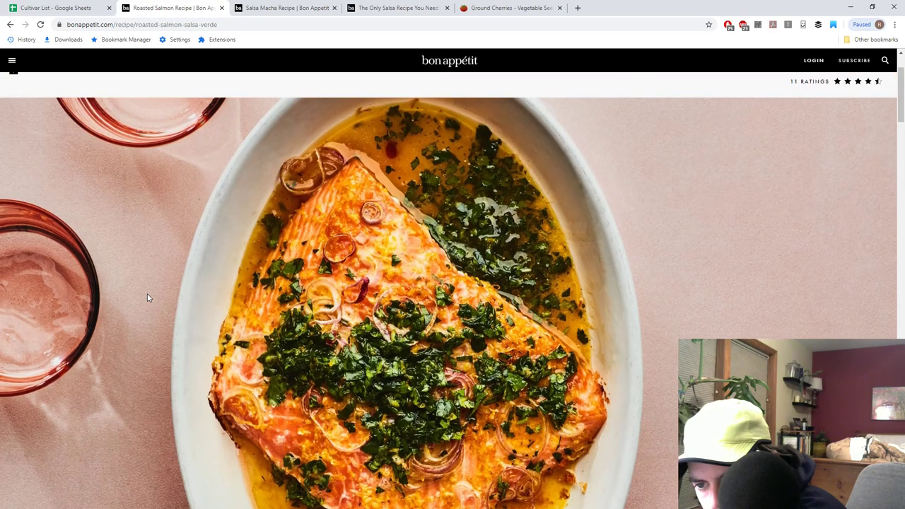
{"action": "scroll", "coordinate": [147, 295], "scroll_direction": "down", "scroll_amount": 6}
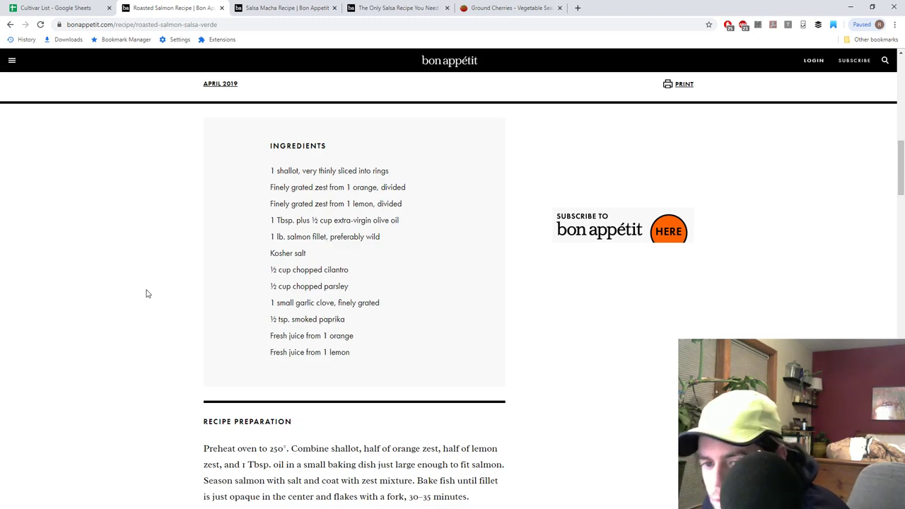
{"action": "scroll", "coordinate": [148, 294], "scroll_direction": "up", "scroll_amount": 10}
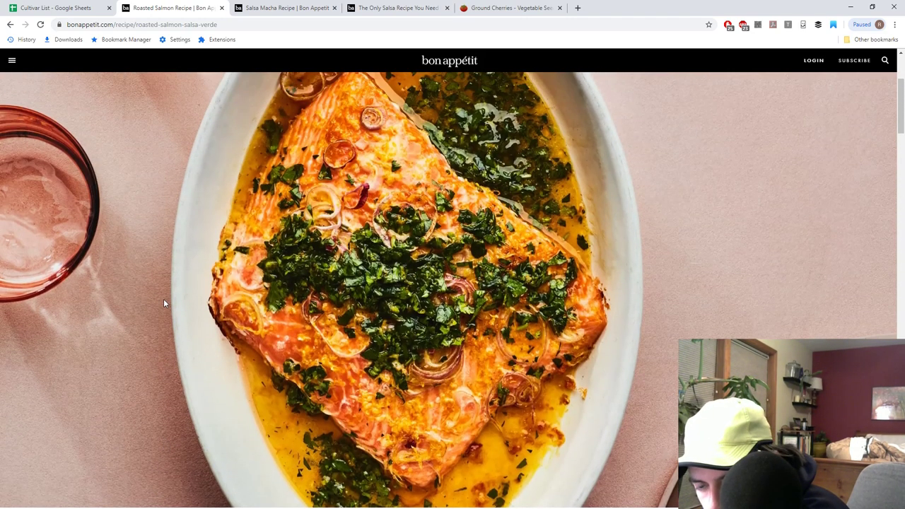
{"action": "scroll", "coordinate": [164, 303], "scroll_direction": "up", "scroll_amount": 3}
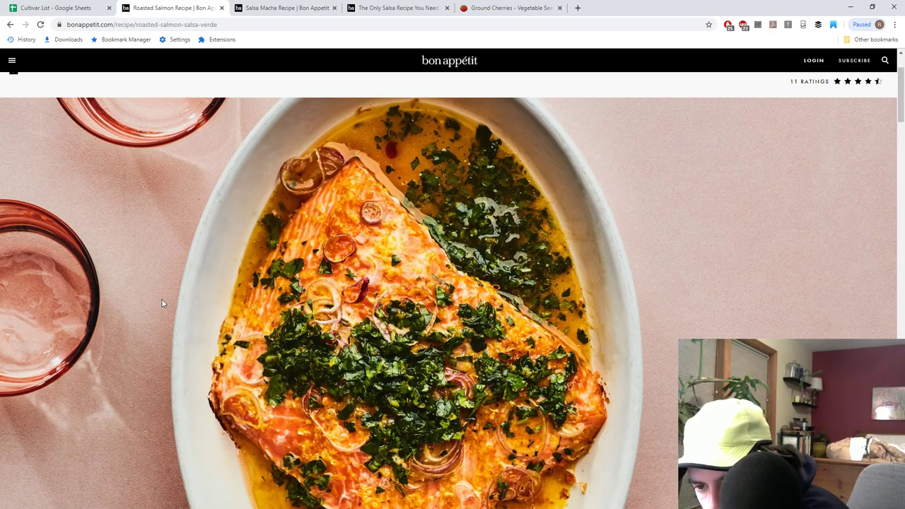
{"action": "scroll", "coordinate": [161, 304], "scroll_direction": "down", "scroll_amount": 10}
{"action": "scroll", "coordinate": [161, 304], "scroll_direction": "up", "scroll_amount": 4}
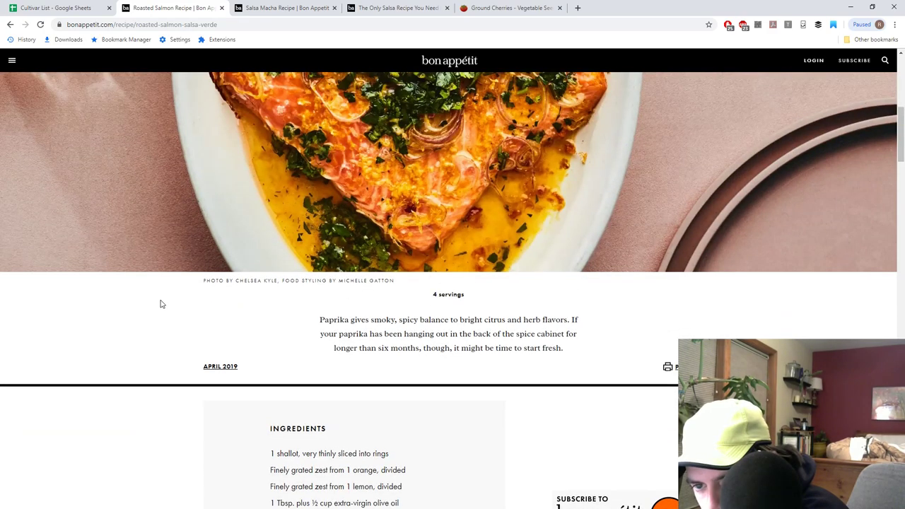
- Study the roasted salmon recipe's photo, description and ingredients once more, and close the recipe's tab
{"action": "scroll", "coordinate": [160, 304], "scroll_direction": "up", "scroll_amount": 4}
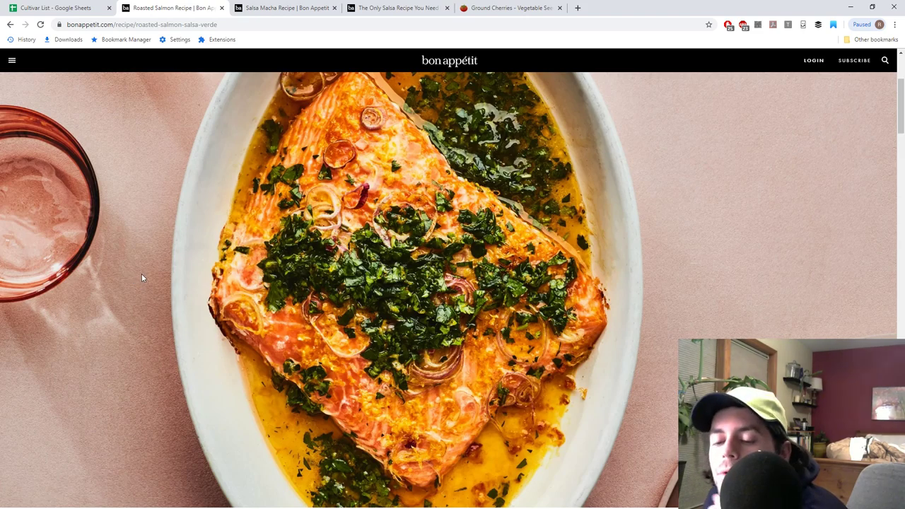
{"action": "scroll", "coordinate": [133, 278], "scroll_direction": "down", "scroll_amount": 3}
{"action": "scroll", "coordinate": [132, 280], "scroll_direction": "down", "scroll_amount": 4}
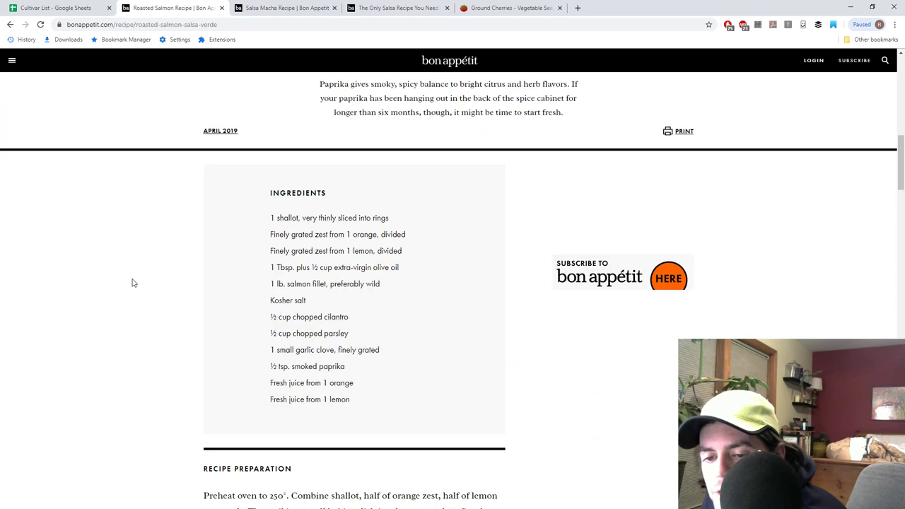
{"action": "scroll", "coordinate": [132, 283], "scroll_direction": "up", "scroll_amount": 6}
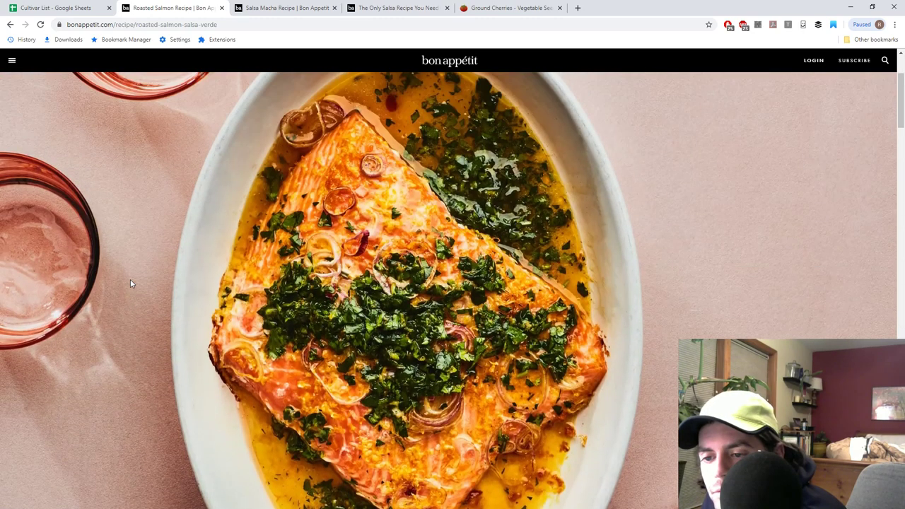
{"action": "scroll", "coordinate": [130, 284], "scroll_direction": "up", "scroll_amount": 2}
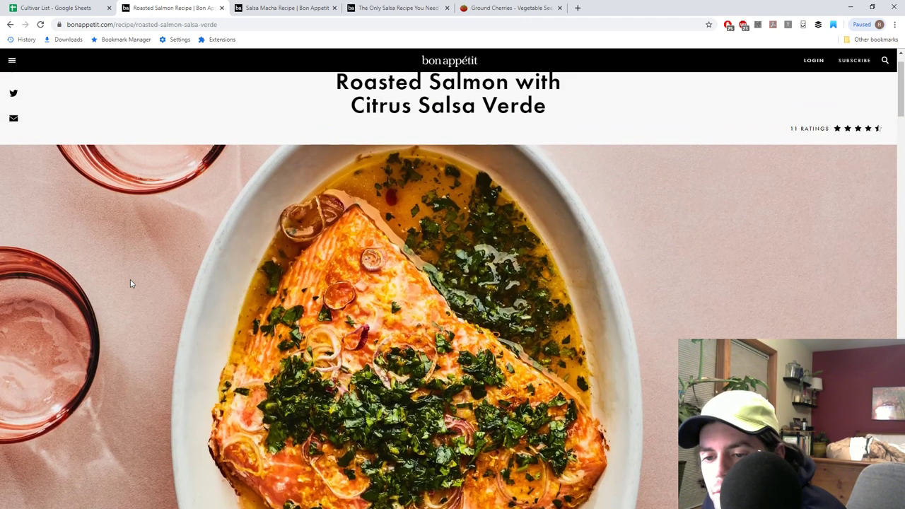
{"action": "scroll", "coordinate": [134, 282], "scroll_direction": "down", "scroll_amount": 5}
{"action": "scroll", "coordinate": [149, 284], "scroll_direction": "down", "scroll_amount": 4}
{"action": "scroll", "coordinate": [145, 297], "scroll_direction": "up", "scroll_amount": 4}
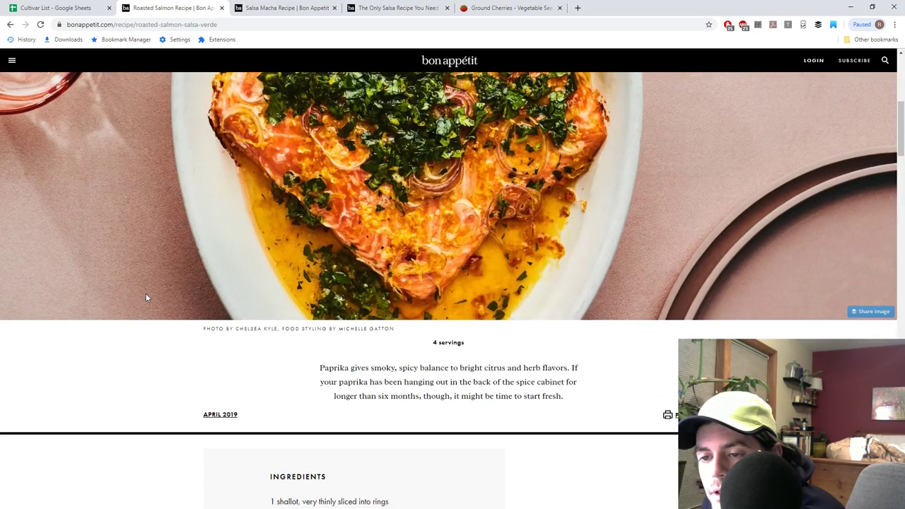
{"action": "scroll", "coordinate": [145, 297], "scroll_direction": "up", "scroll_amount": 3}
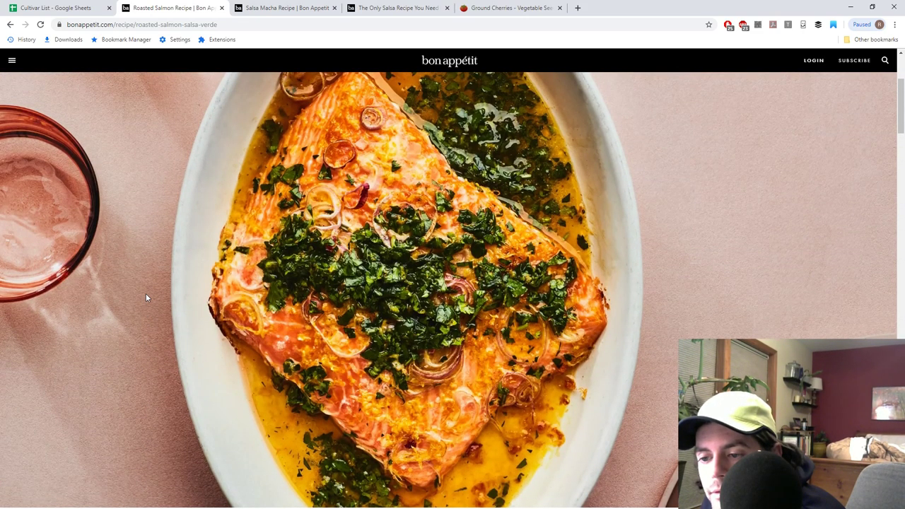
{"action": "scroll", "coordinate": [146, 298], "scroll_direction": "down", "scroll_amount": 5}
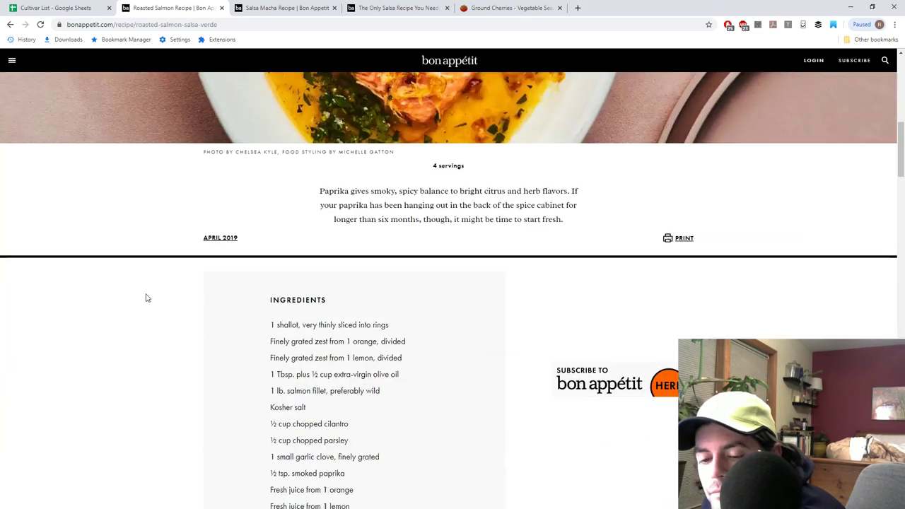
{"action": "scroll", "coordinate": [145, 298], "scroll_direction": "up", "scroll_amount": 5}
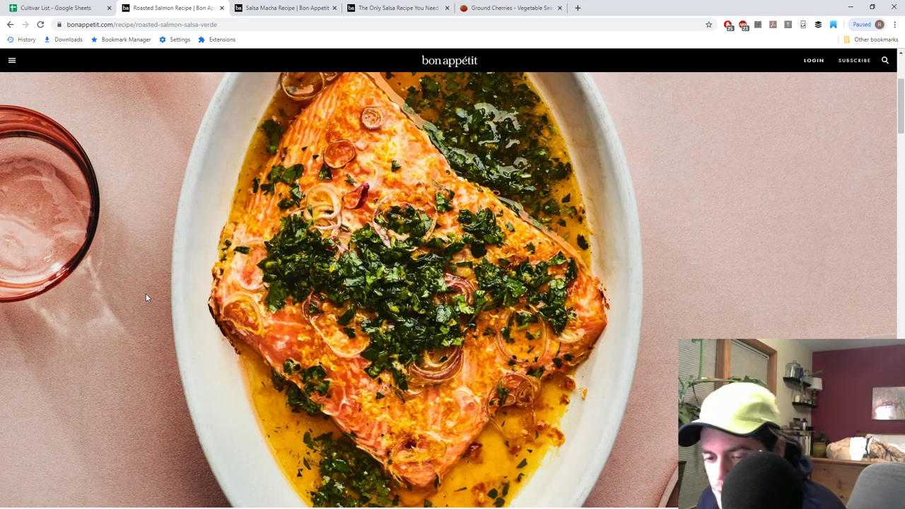
{"action": "scroll", "coordinate": [196, 335], "scroll_direction": "down", "scroll_amount": 10}
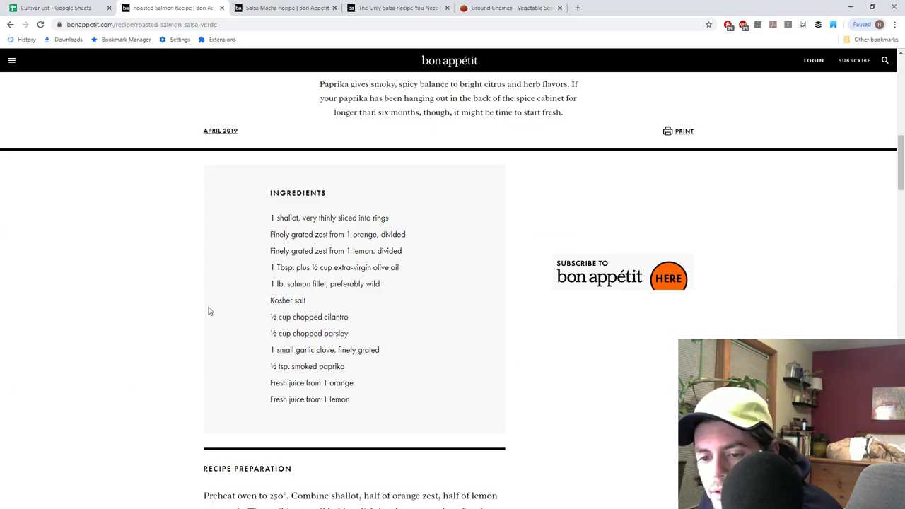
{"action": "scroll", "coordinate": [208, 311], "scroll_direction": "up", "scroll_amount": 1}
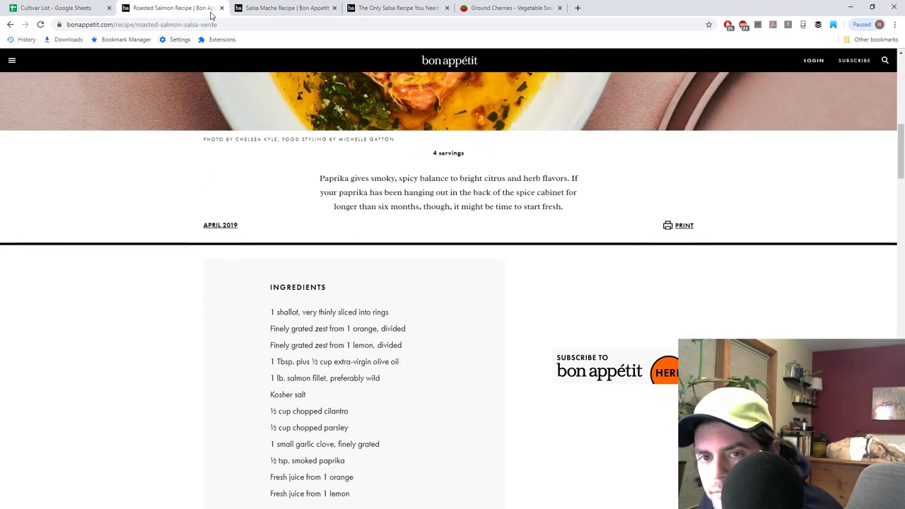
{"action": "left_click", "coordinate": [221, 8]}
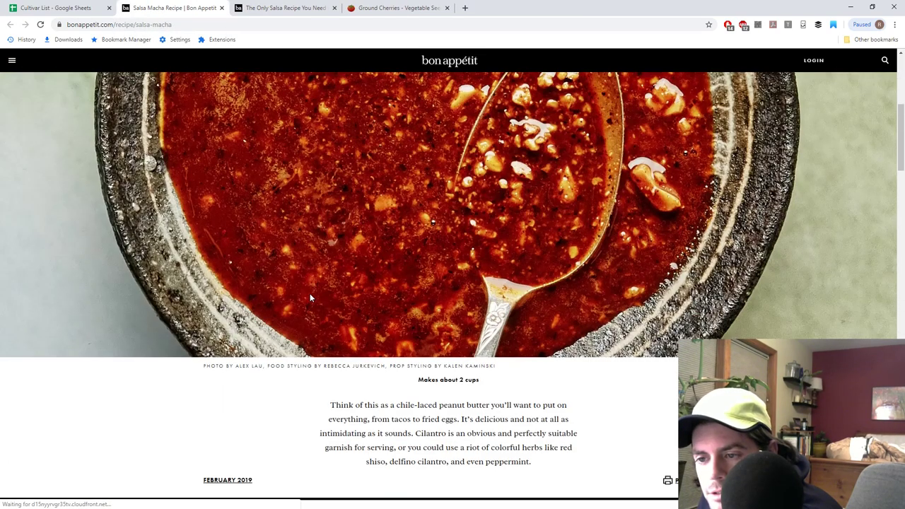
- Examine the Salsa Macha recipe's ingredients, dish photo and reader reviews, and close its tab
{"action": "scroll", "coordinate": [310, 298], "scroll_direction": "down", "scroll_amount": 3}
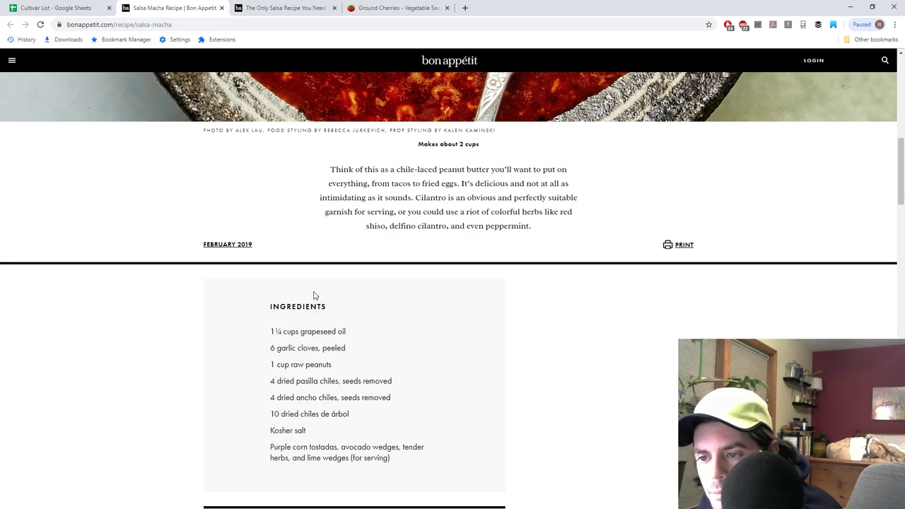
{"action": "scroll", "coordinate": [315, 295], "scroll_direction": "up", "scroll_amount": 1}
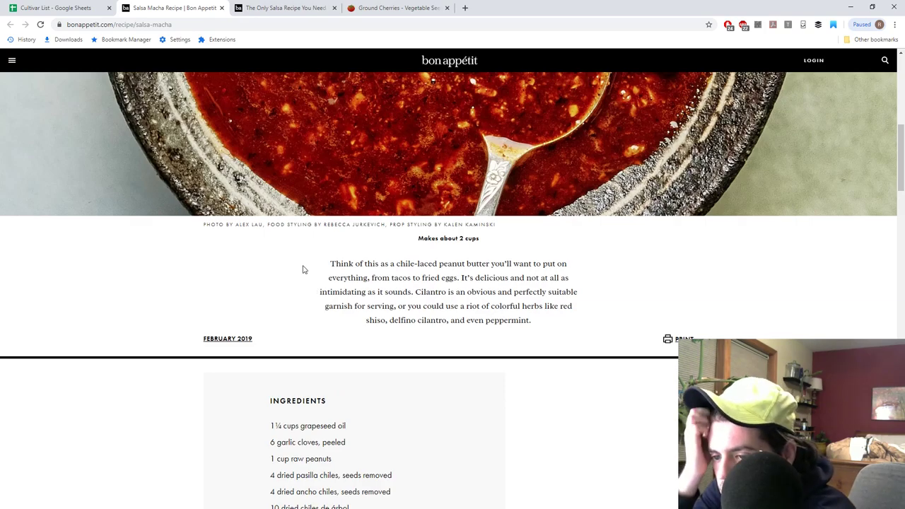
{"action": "scroll", "coordinate": [299, 320], "scroll_direction": "up", "scroll_amount": 4}
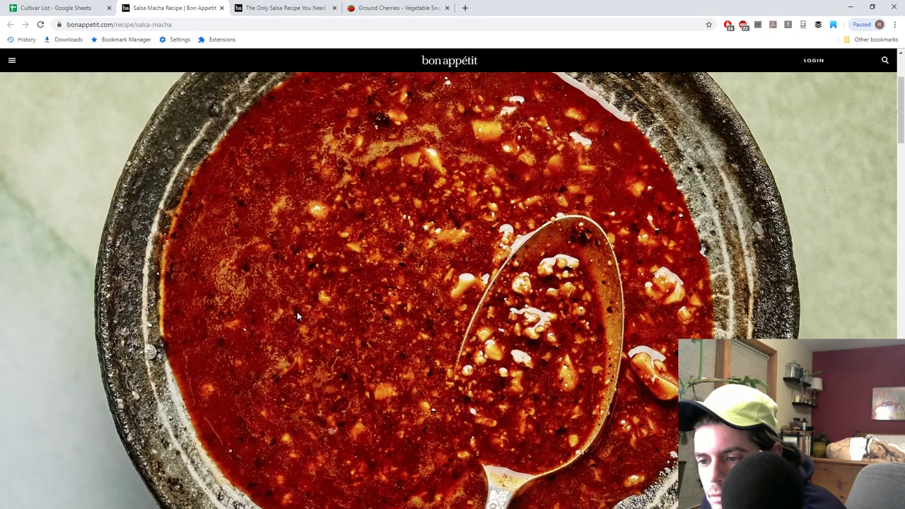
{"action": "scroll", "coordinate": [283, 303], "scroll_direction": "down", "scroll_amount": 5}
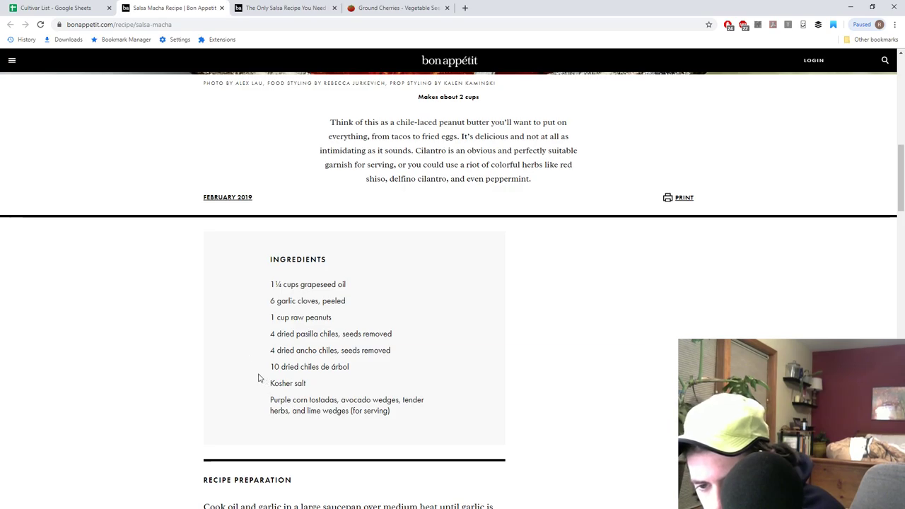
{"action": "scroll", "coordinate": [242, 377], "scroll_direction": "down", "scroll_amount": 3}
{"action": "scroll", "coordinate": [241, 375], "scroll_direction": "down", "scroll_amount": 10}
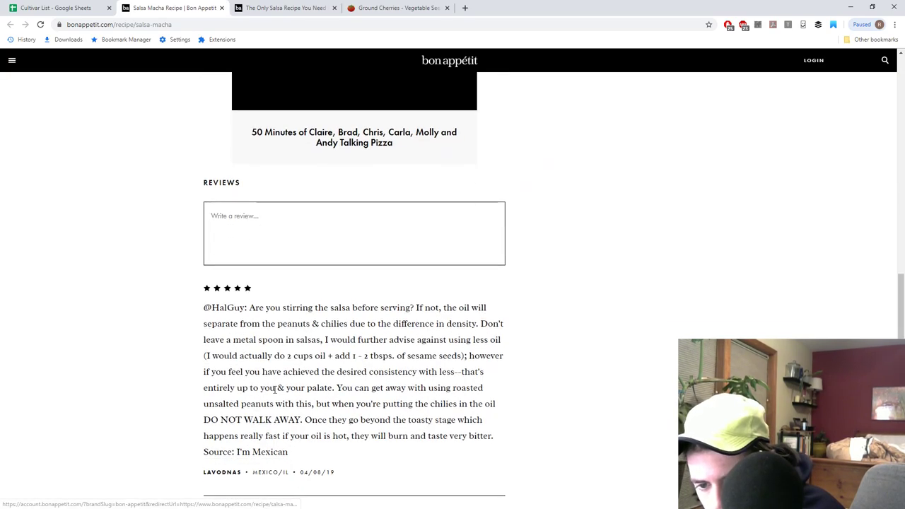
{"action": "scroll", "coordinate": [403, 391], "scroll_direction": "up", "scroll_amount": 20}
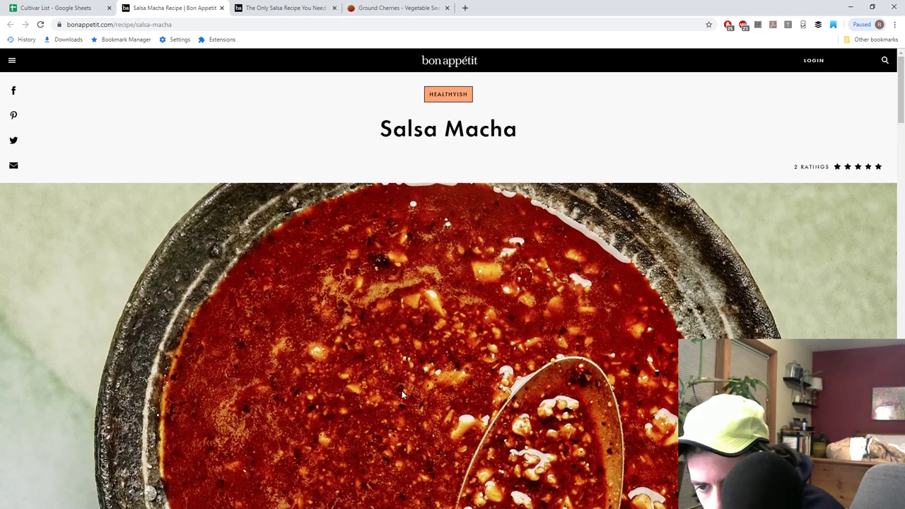
{"action": "left_click", "coordinate": [222, 8]}
- Read the description and ingredient list of "The Only Salsa You Need" recipe
{"action": "left_click", "coordinate": [572, 159]}
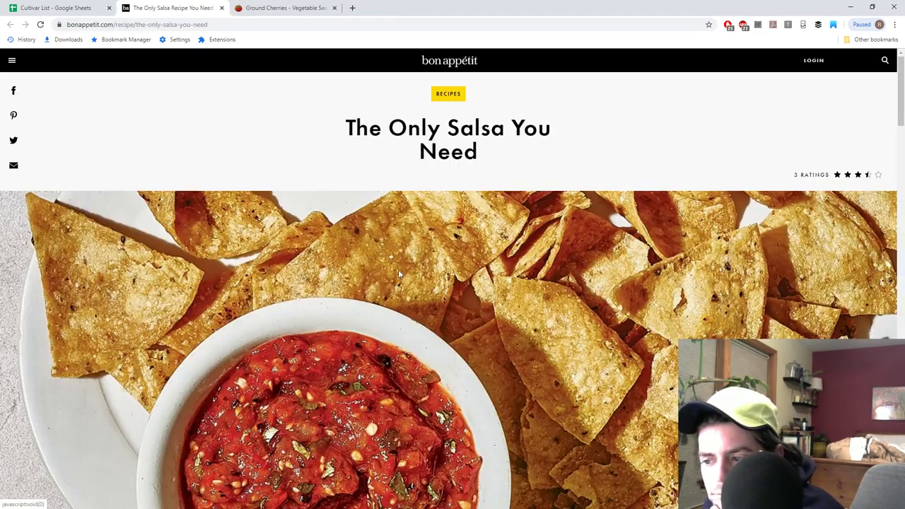
{"action": "scroll", "coordinate": [339, 301], "scroll_direction": "down", "scroll_amount": 3}
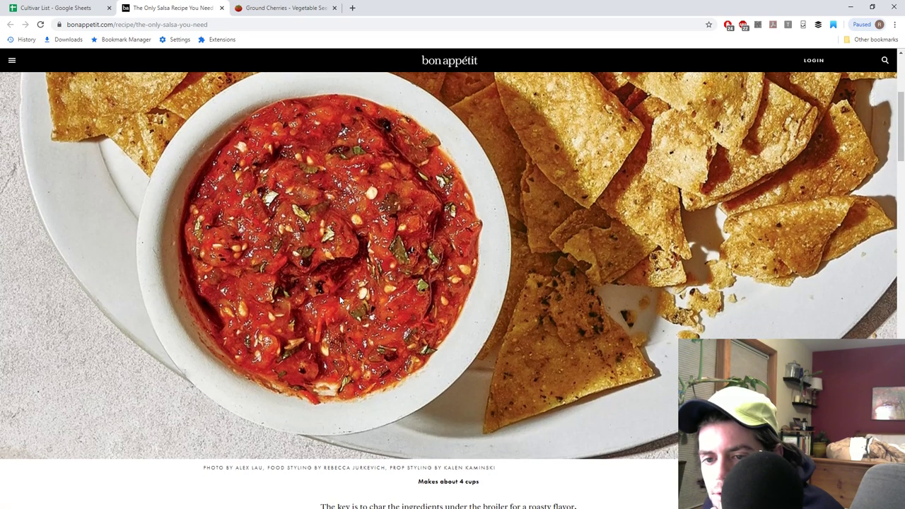
{"action": "scroll", "coordinate": [339, 300], "scroll_direction": "down", "scroll_amount": 3}
{"action": "scroll", "coordinate": [340, 300], "scroll_direction": "down", "scroll_amount": 2}
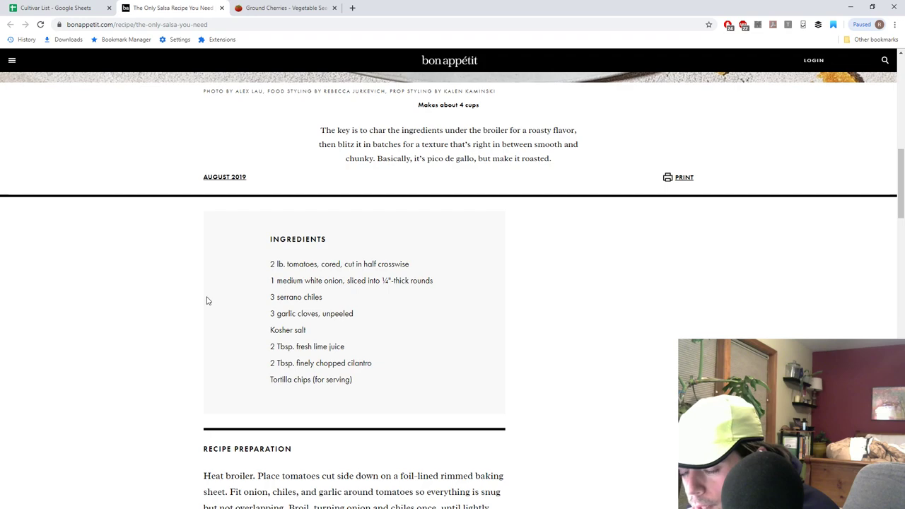
- Check the two Ping Tung squares in the Cultivar List's 2019 garden plan and glance at the open ground cherries page
{"action": "left_click", "coordinate": [82, 7]}
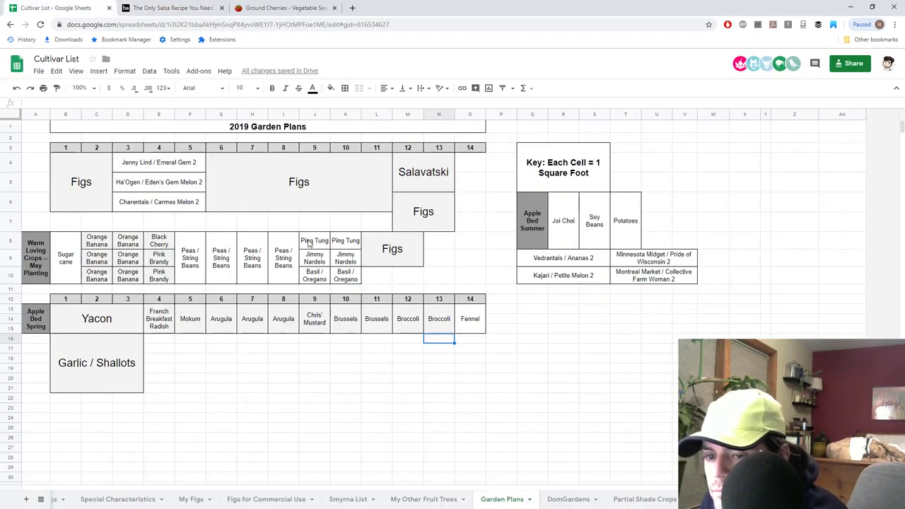
{"action": "left_click_drag", "start_coordinate": [314, 242], "coordinate": [346, 246]}
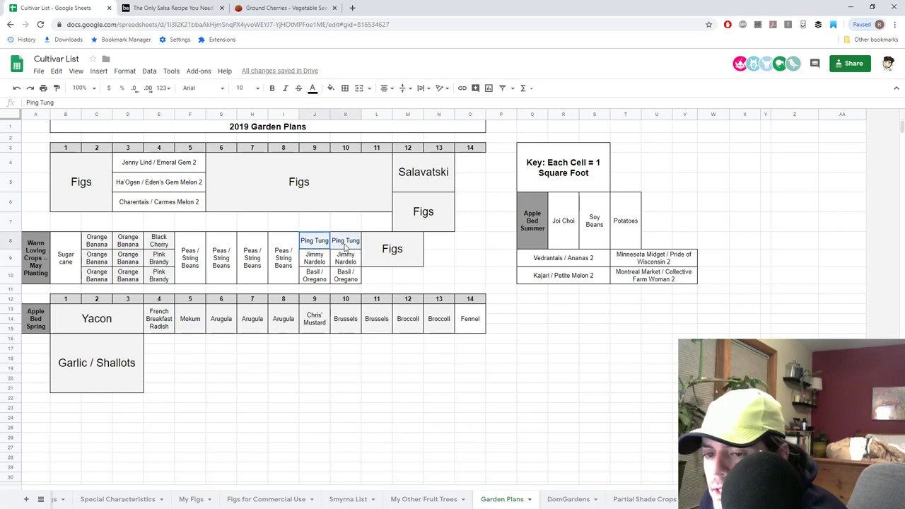
{"action": "left_click", "coordinate": [451, 244]}
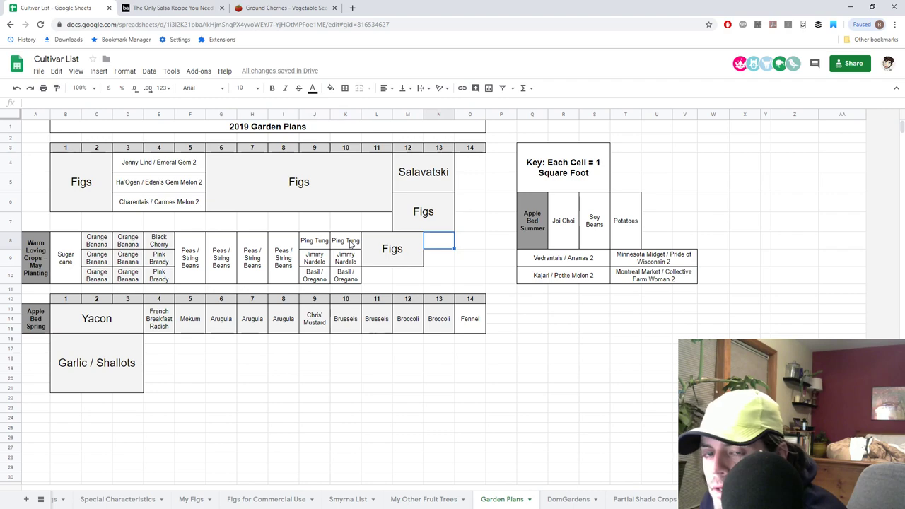
{"action": "left_click", "coordinate": [261, 12]}
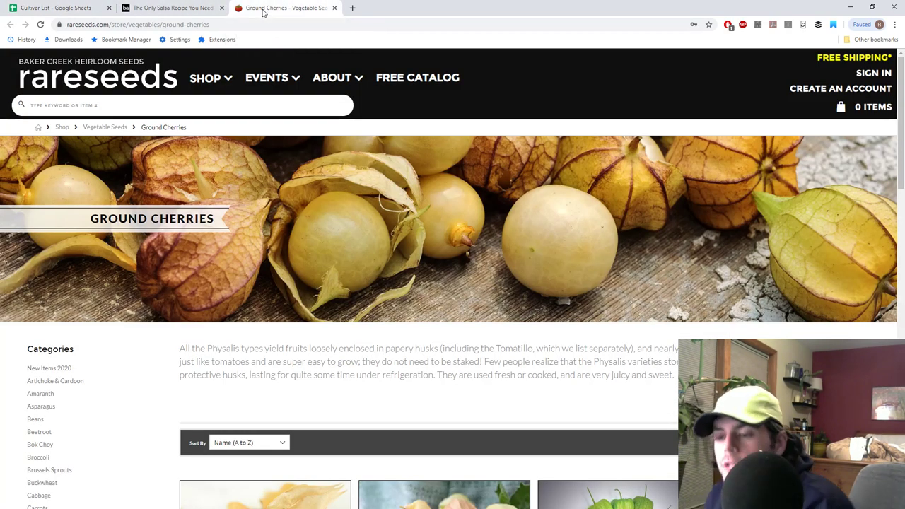
{"action": "left_click", "coordinate": [177, 9]}
{"action": "left_click", "coordinate": [68, 8]}
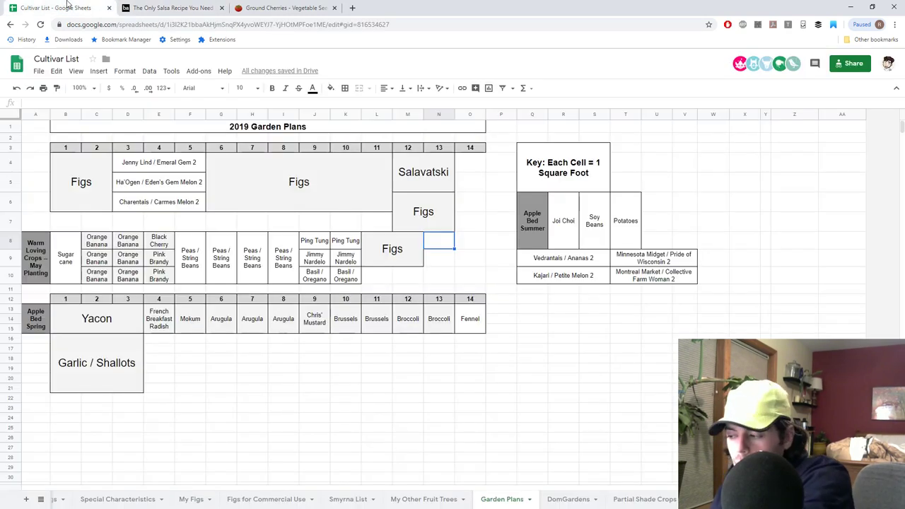
- Review the ingredients of "The Only Salsa You Need" again and close the recipe's tab
{"action": "left_click", "coordinate": [144, 10]}
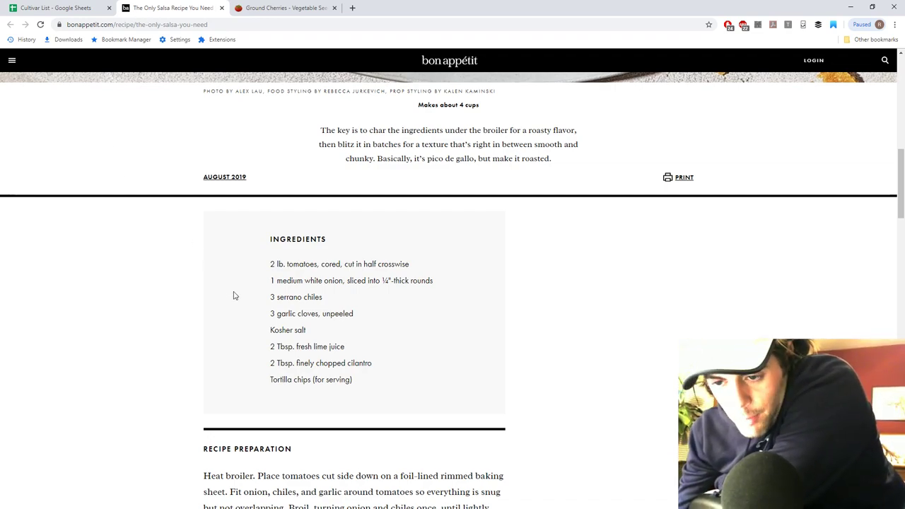
{"action": "scroll", "coordinate": [256, 302], "scroll_direction": "up", "scroll_amount": 5}
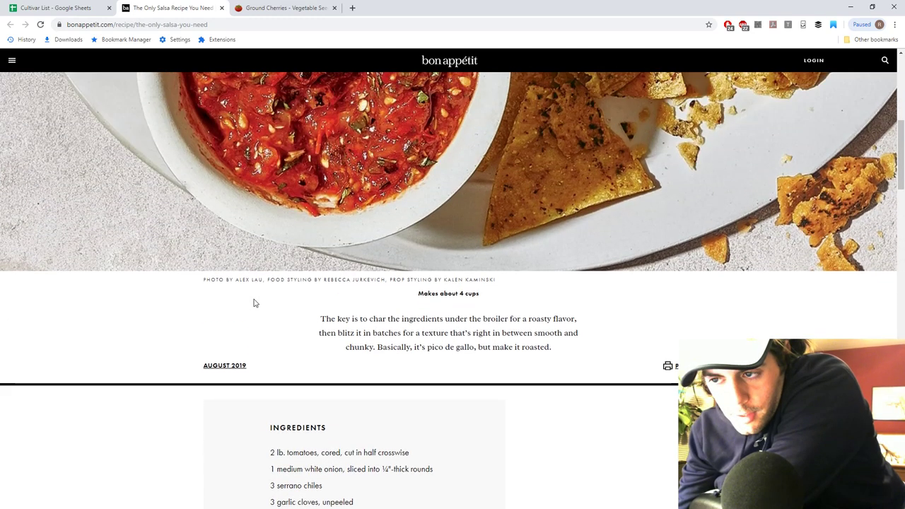
{"action": "scroll", "coordinate": [255, 299], "scroll_direction": "down", "scroll_amount": 5}
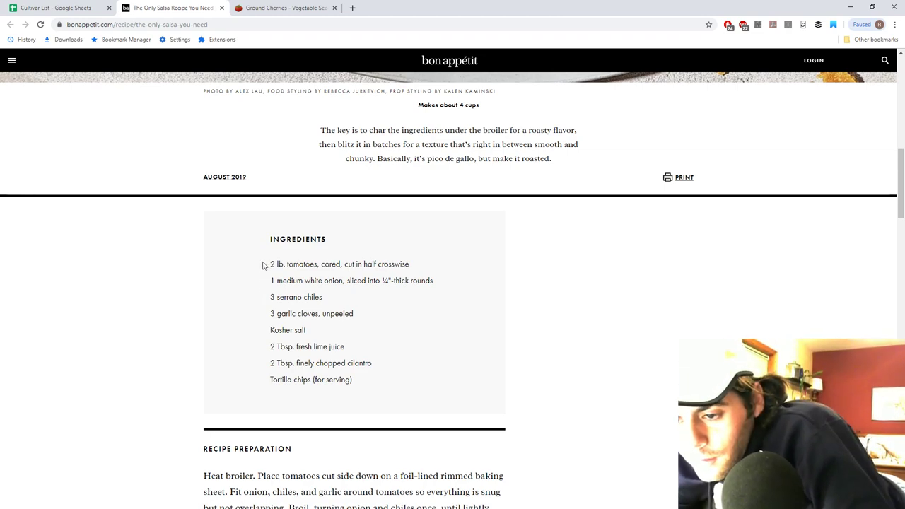
{"action": "left_click", "coordinate": [222, 9]}
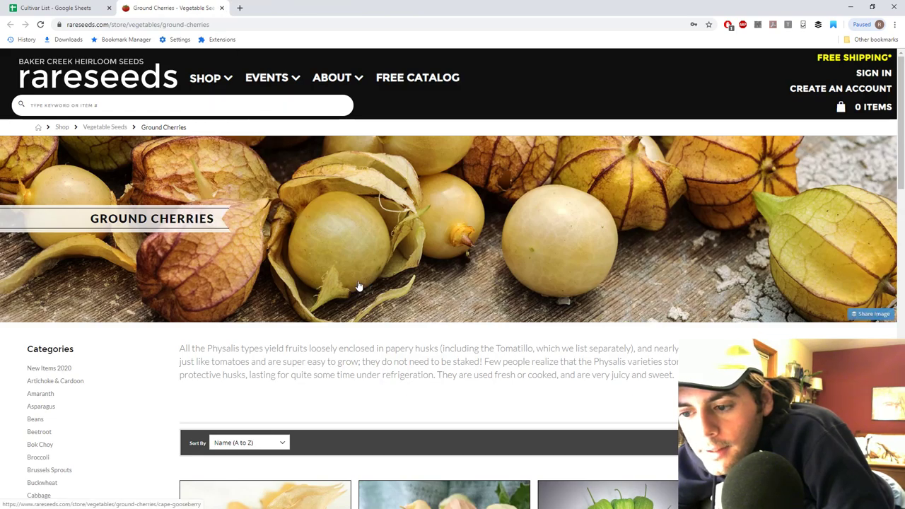
- Browse the ground cherry varieties, open Aunt Molly's, Strawberry Husk Tomato and New Hanover in new tabs, and close the category listing
{"action": "scroll", "coordinate": [359, 286], "scroll_direction": "down", "scroll_amount": 3}
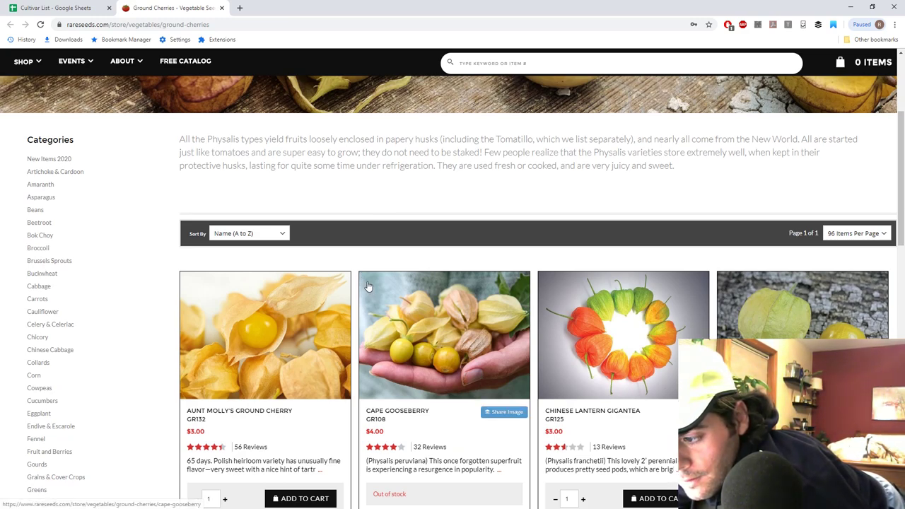
{"action": "scroll", "coordinate": [368, 286], "scroll_direction": "down", "scroll_amount": 2}
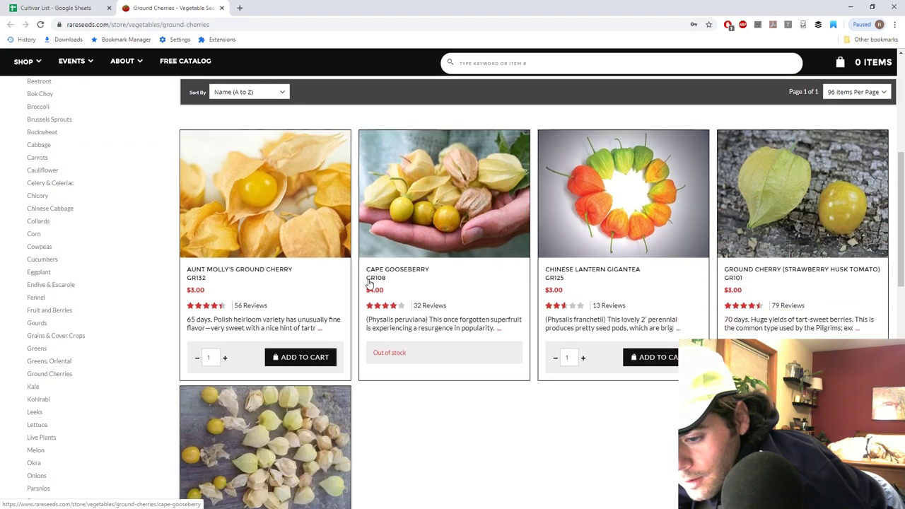
{"action": "scroll", "coordinate": [420, 265], "scroll_direction": "down", "scroll_amount": 2}
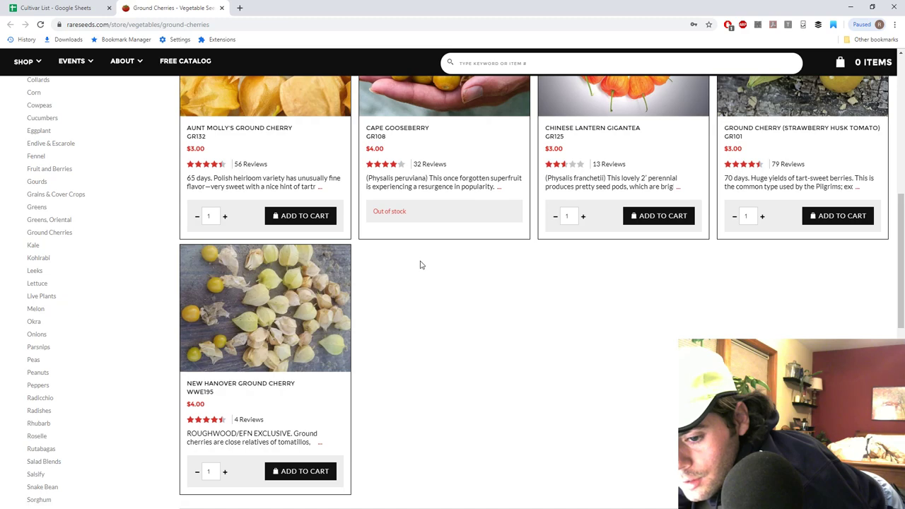
{"action": "scroll", "coordinate": [420, 265], "scroll_direction": "up", "scroll_amount": 2}
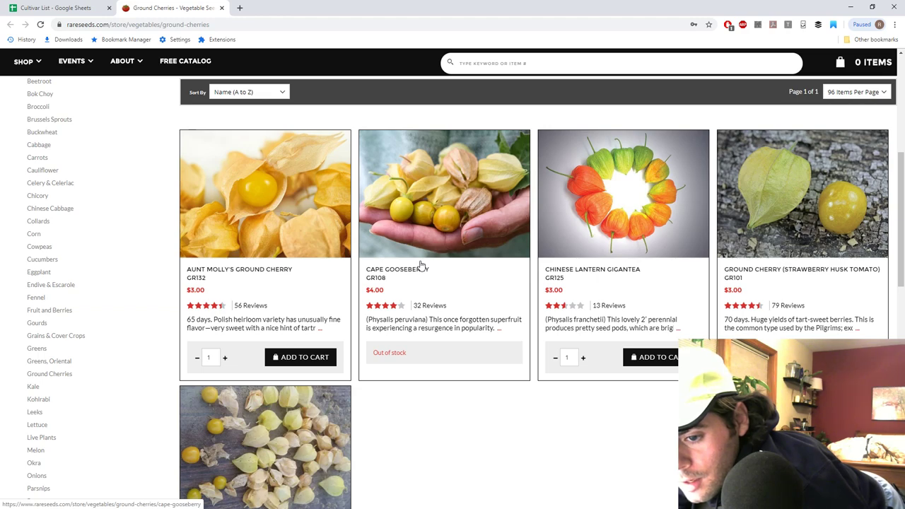
{"action": "middle_click", "coordinate": [258, 275]}
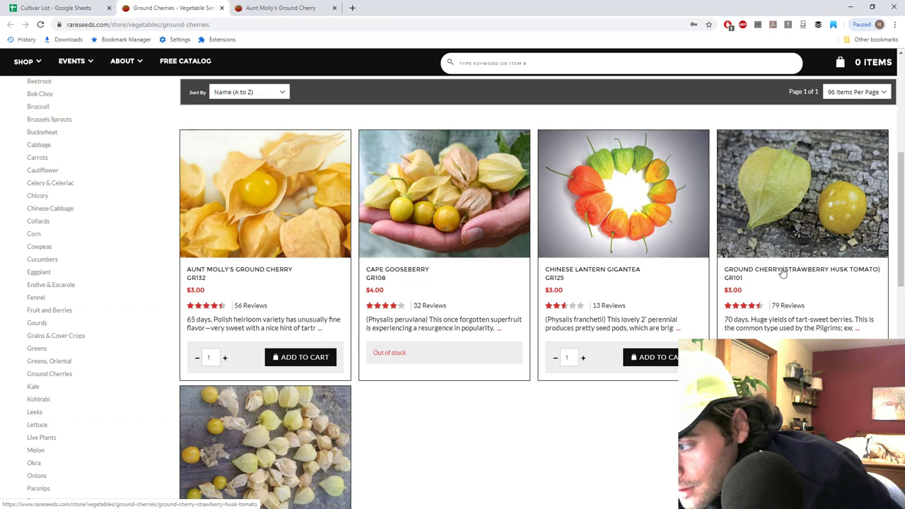
{"action": "right_click", "coordinate": [782, 274]}
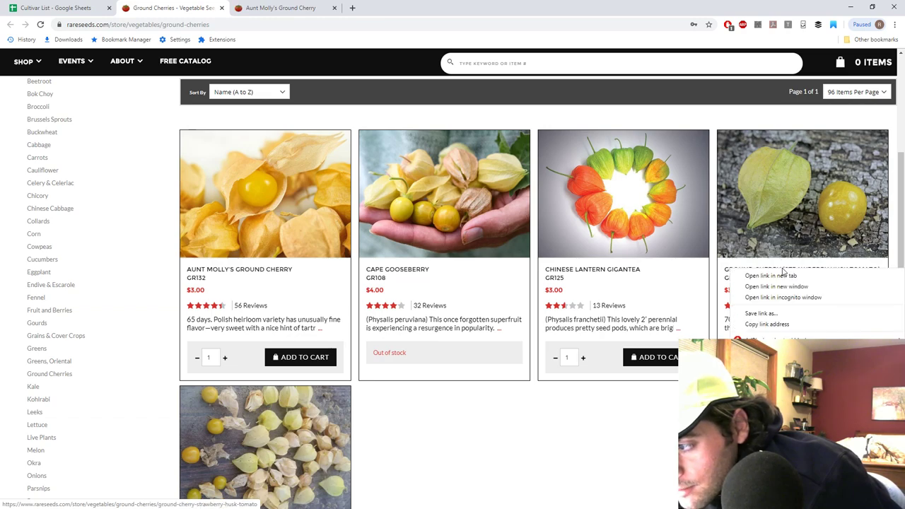
{"action": "left_click", "coordinate": [749, 279]}
{"action": "scroll", "coordinate": [360, 367], "scroll_direction": "down", "scroll_amount": 2}
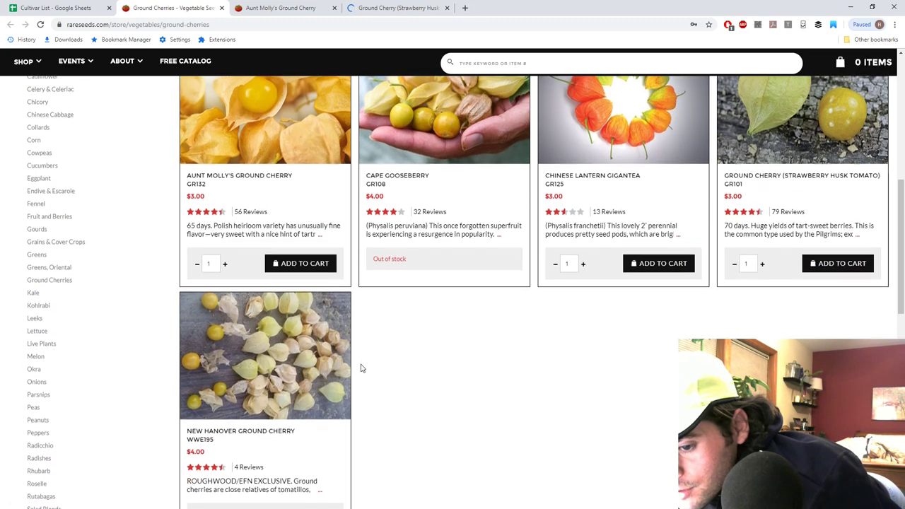
{"action": "right_click", "coordinate": [272, 429]}
{"action": "left_click", "coordinate": [332, 318]}
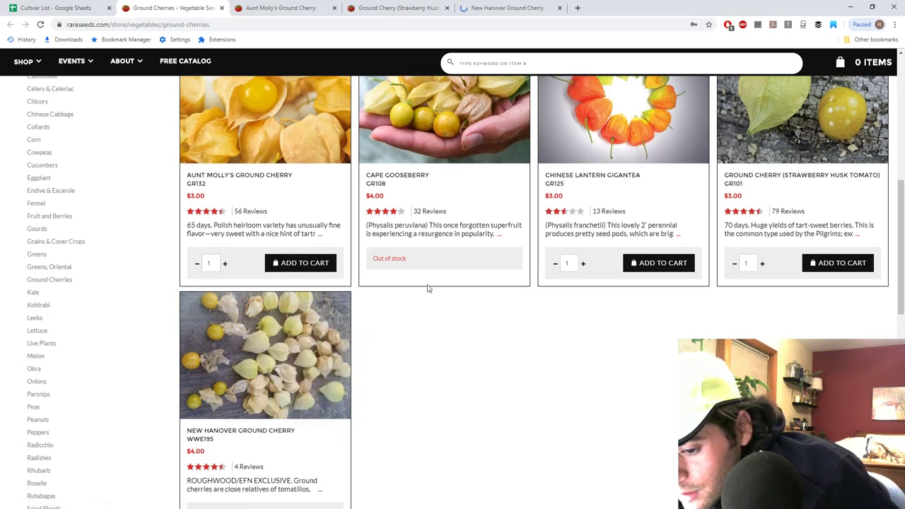
{"action": "left_click", "coordinate": [222, 9]}
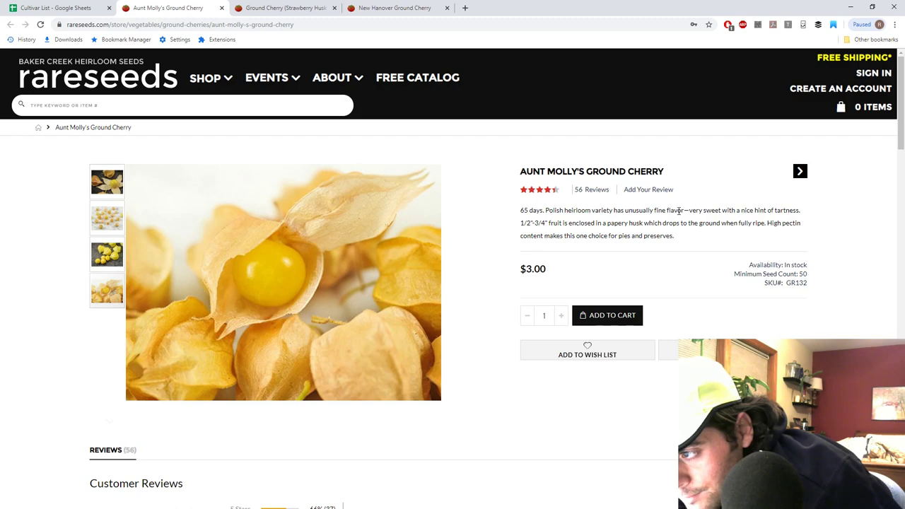
- Read the description and customer reviews of Ground Cherry (Strawberry Husk Tomato)
{"action": "mouse_move", "coordinate": [294, 67]}
{"action": "left_click", "coordinate": [274, 10]}
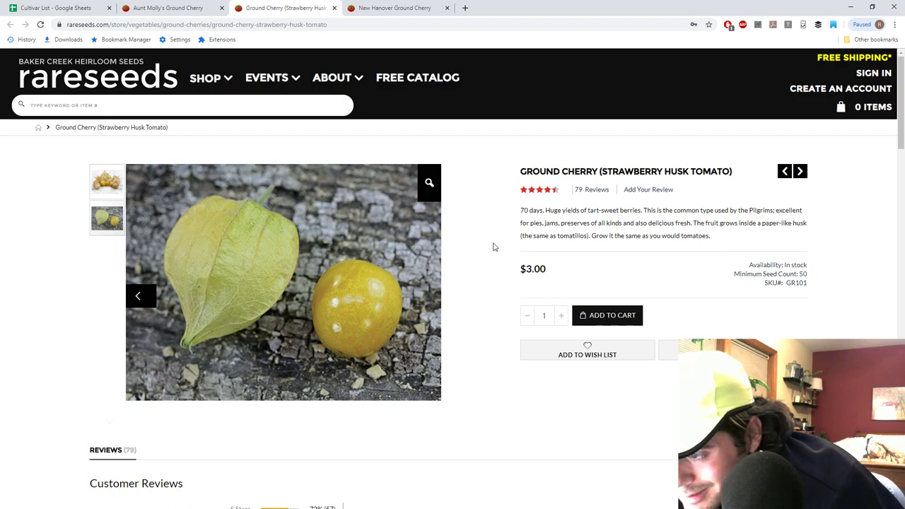
{"action": "scroll", "coordinate": [494, 246], "scroll_direction": "down", "scroll_amount": 5}
{"action": "scroll", "coordinate": [448, 283], "scroll_direction": "down", "scroll_amount": 4}
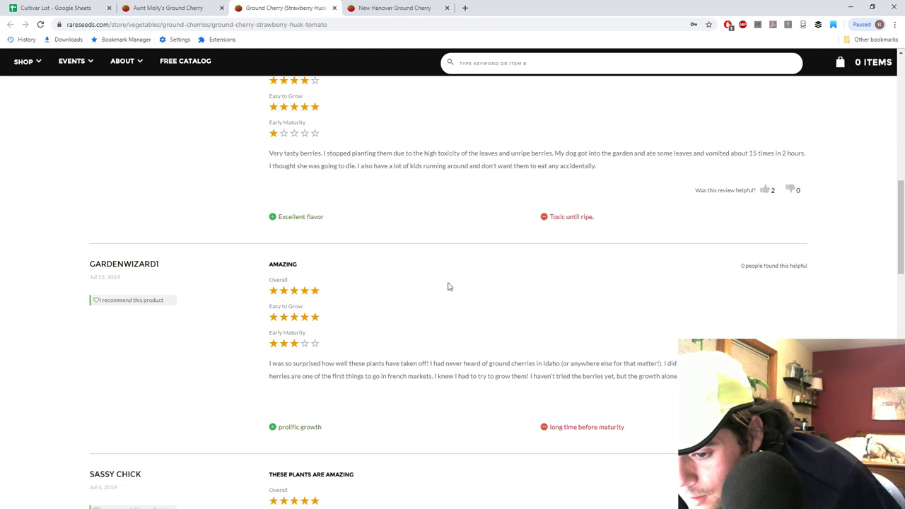
{"action": "scroll", "coordinate": [448, 287], "scroll_direction": "down", "scroll_amount": 3}
{"action": "scroll", "coordinate": [447, 286], "scroll_direction": "down", "scroll_amount": 3}
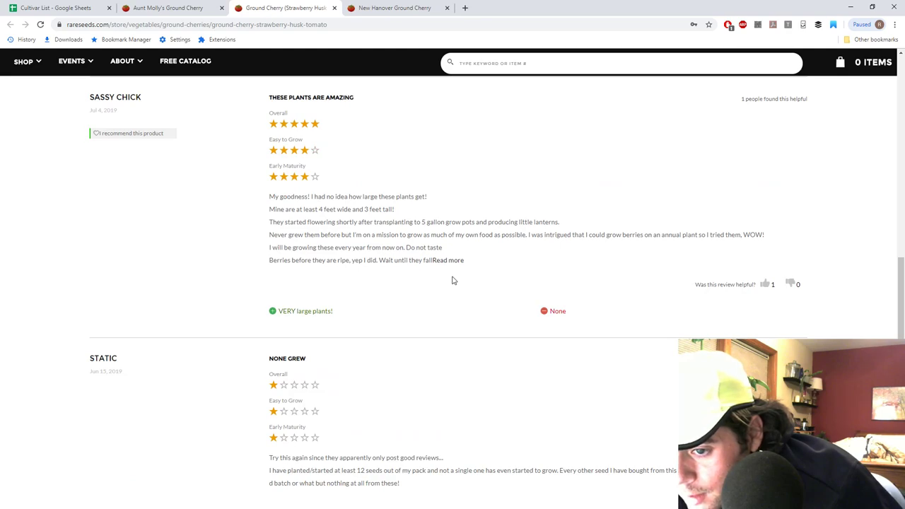
- Read through the top customer reviews of Aunt Molly's Ground Cherry
{"action": "left_click", "coordinate": [181, 10]}
{"action": "scroll", "coordinate": [424, 304], "scroll_direction": "down", "scroll_amount": 6}
{"action": "scroll", "coordinate": [451, 313], "scroll_direction": "down", "scroll_amount": 2}
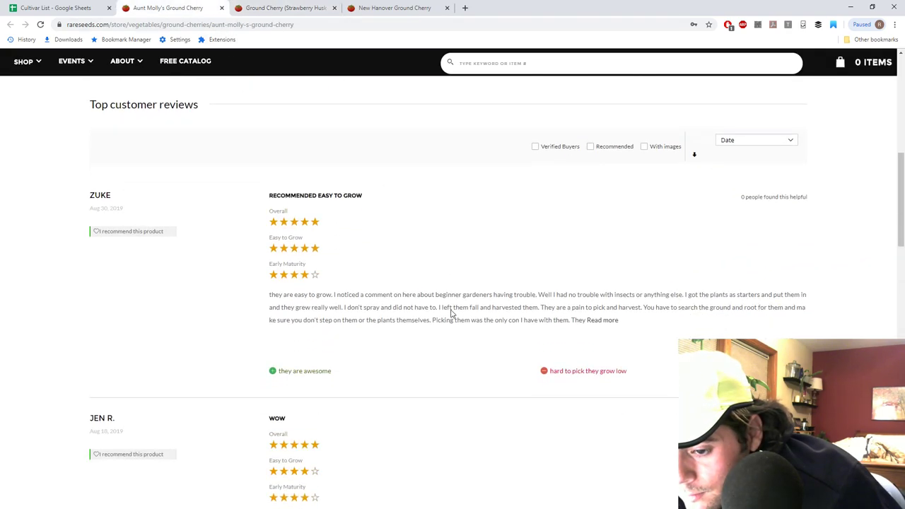
{"action": "scroll", "coordinate": [451, 309], "scroll_direction": "down", "scroll_amount": 4}
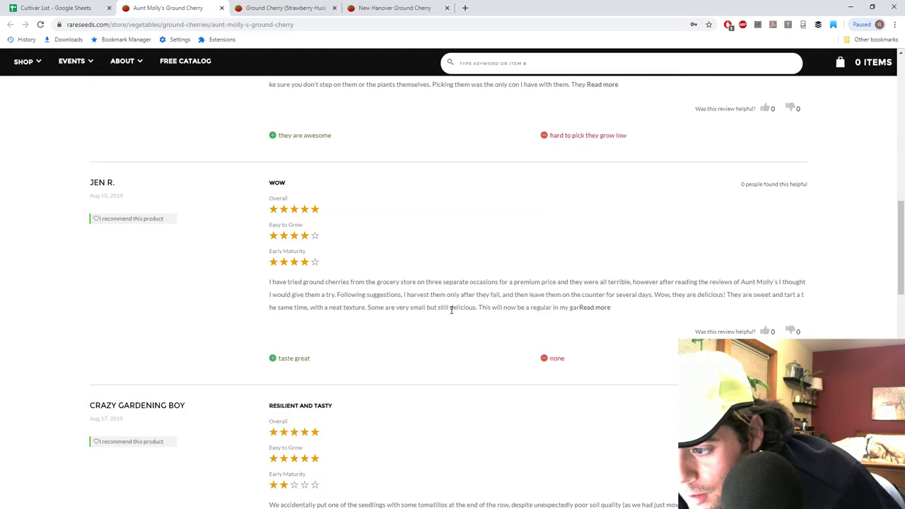
{"action": "scroll", "coordinate": [451, 311], "scroll_direction": "down", "scroll_amount": 3}
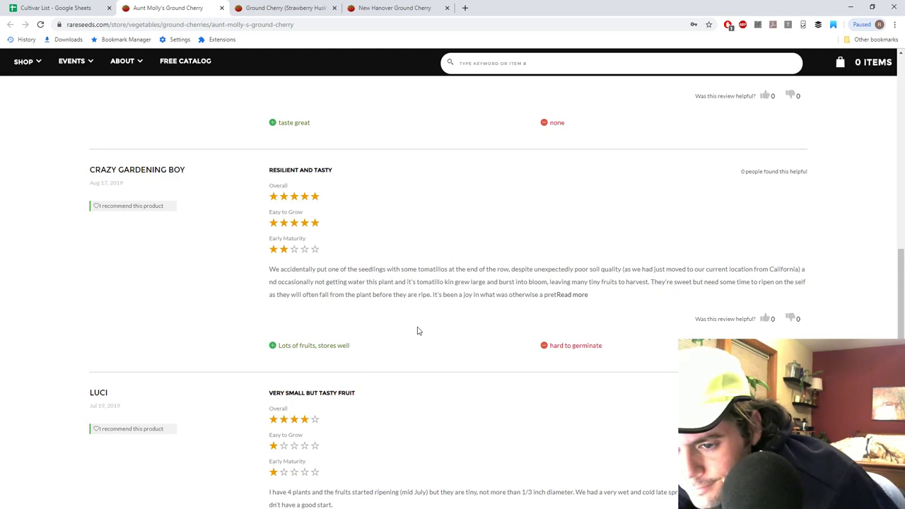
{"action": "scroll", "coordinate": [417, 330], "scroll_direction": "down", "scroll_amount": 1}
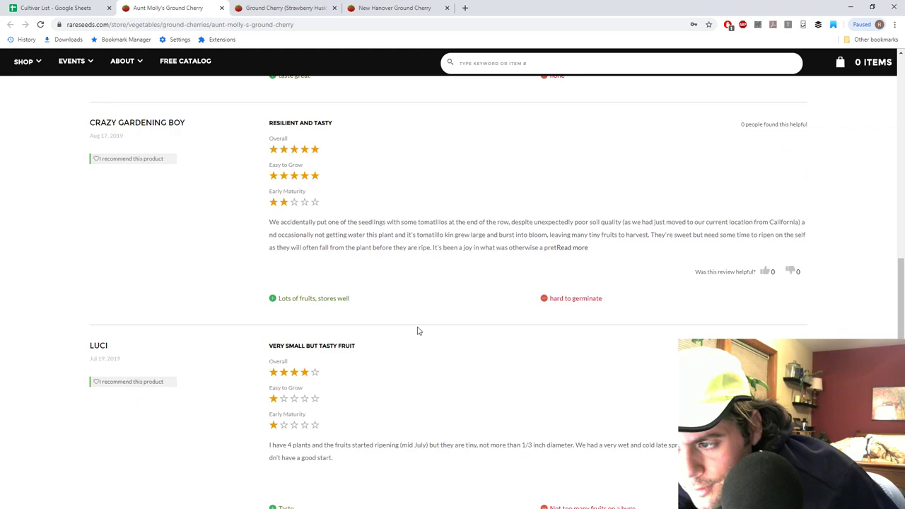
{"action": "scroll", "coordinate": [422, 324], "scroll_direction": "down", "scroll_amount": 1}
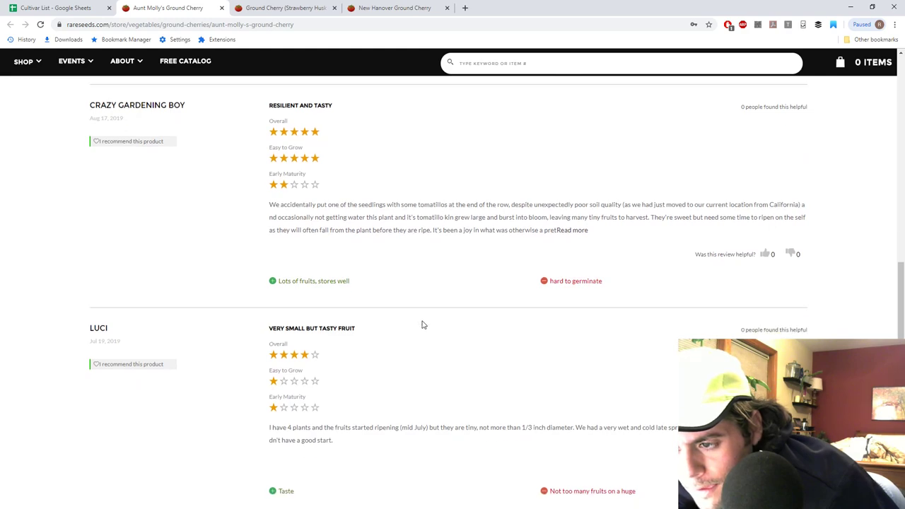
{"action": "scroll", "coordinate": [421, 323], "scroll_direction": "down", "scroll_amount": 4}
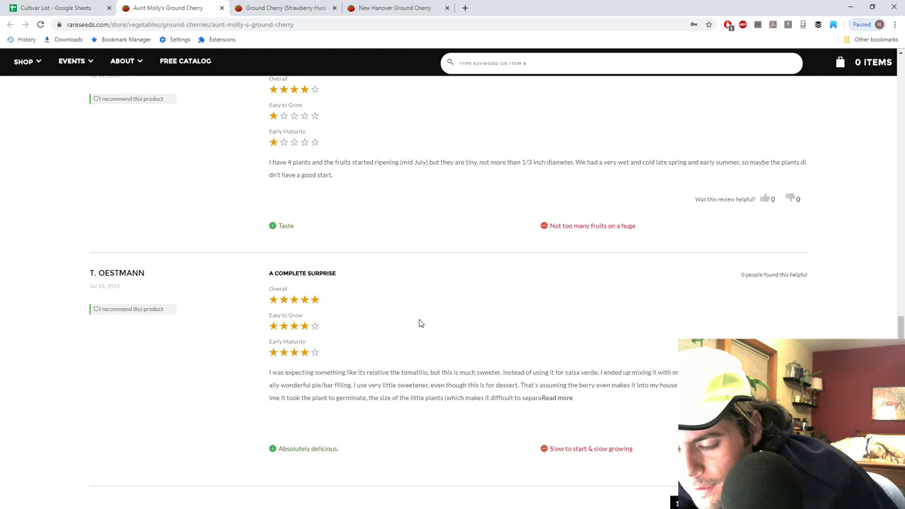
- Review the New Hanover Ground Cherry's description and rating, closing the tabs of the other two varieties
{"action": "left_click", "coordinate": [272, 8]}
{"action": "left_click", "coordinate": [334, 8]}
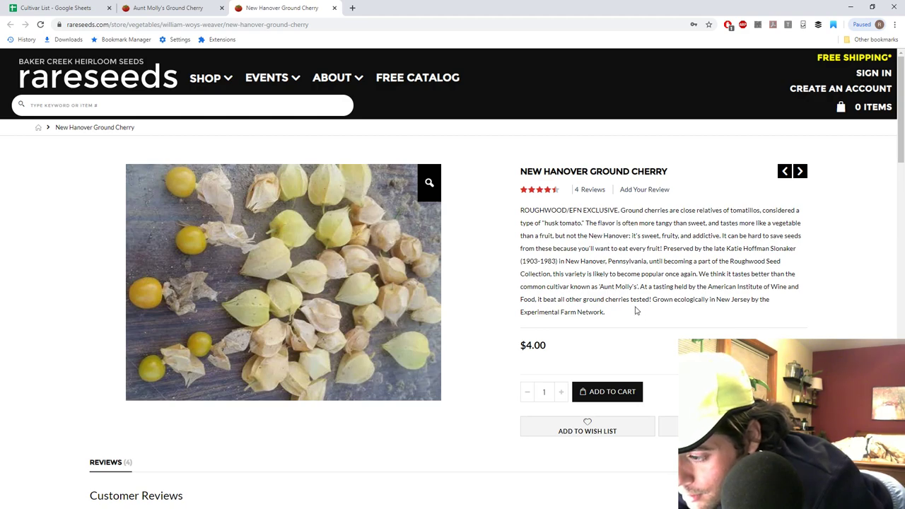
{"action": "scroll", "coordinate": [635, 310], "scroll_direction": "down", "scroll_amount": 3}
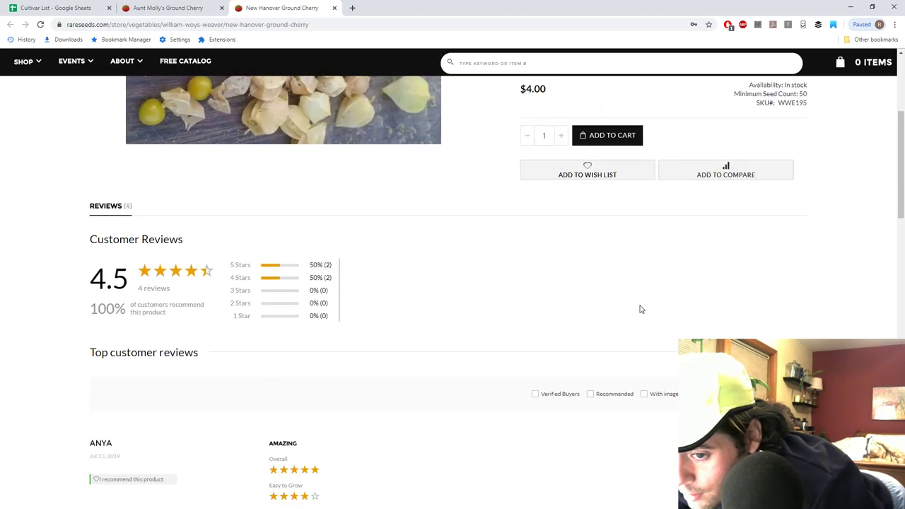
{"action": "scroll", "coordinate": [641, 309], "scroll_direction": "up", "scroll_amount": 3}
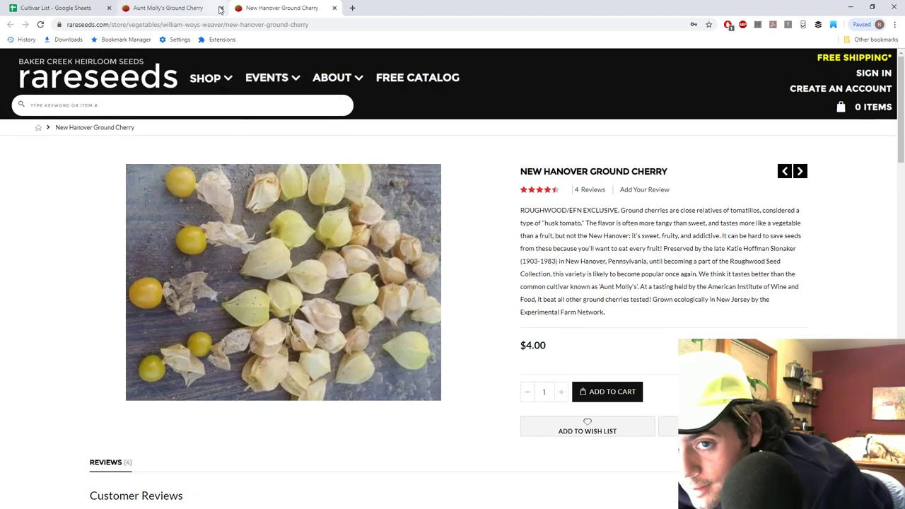
{"action": "left_click", "coordinate": [220, 9]}
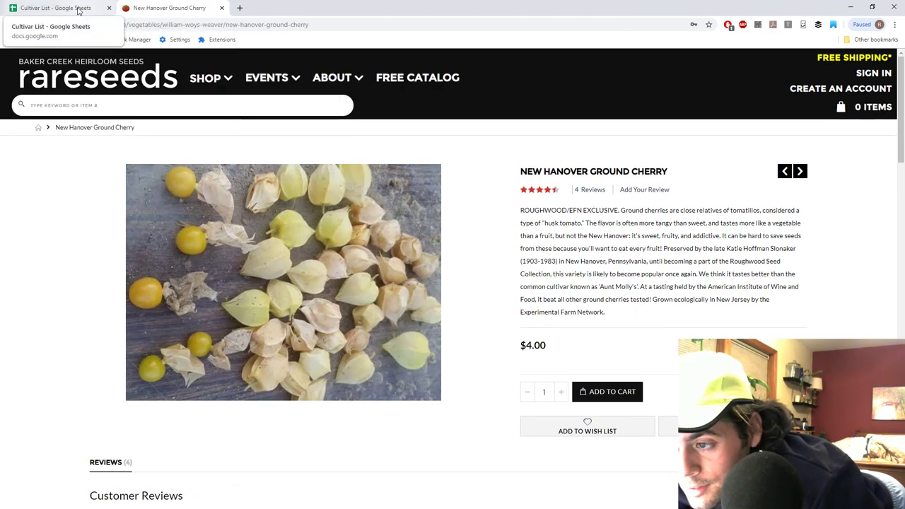
- In the Cultivar List's 2019 garden plan, clear both Ping Tung squares and the Peas / String Beans bed numbered 8
{"action": "left_click", "coordinate": [79, 10]}
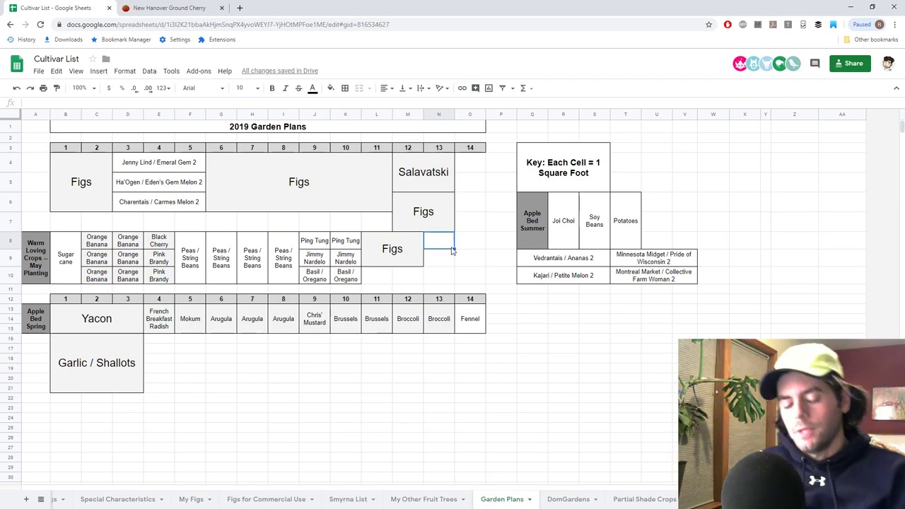
{"action": "left_click_drag", "start_coordinate": [317, 244], "coordinate": [345, 241]}
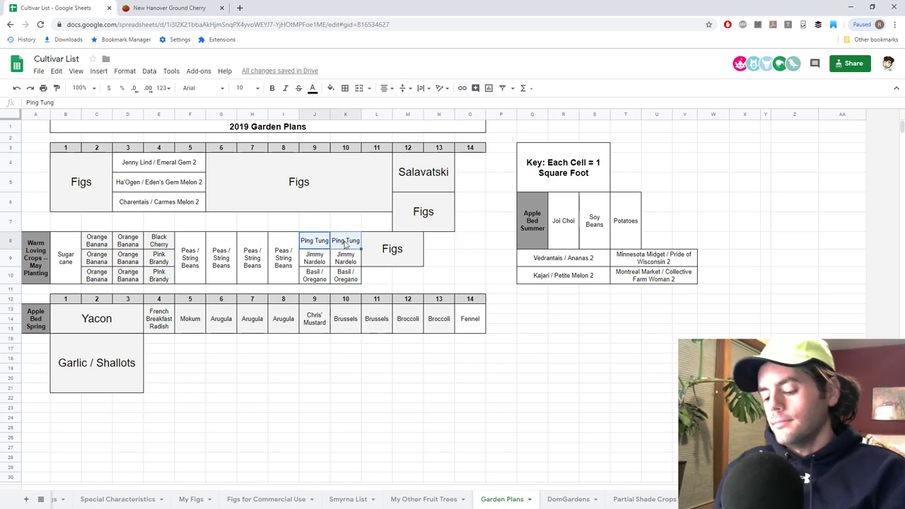
{"action": "key", "text": "Delete"}
{"action": "left_click_drag", "start_coordinate": [323, 259], "coordinate": [333, 263]}
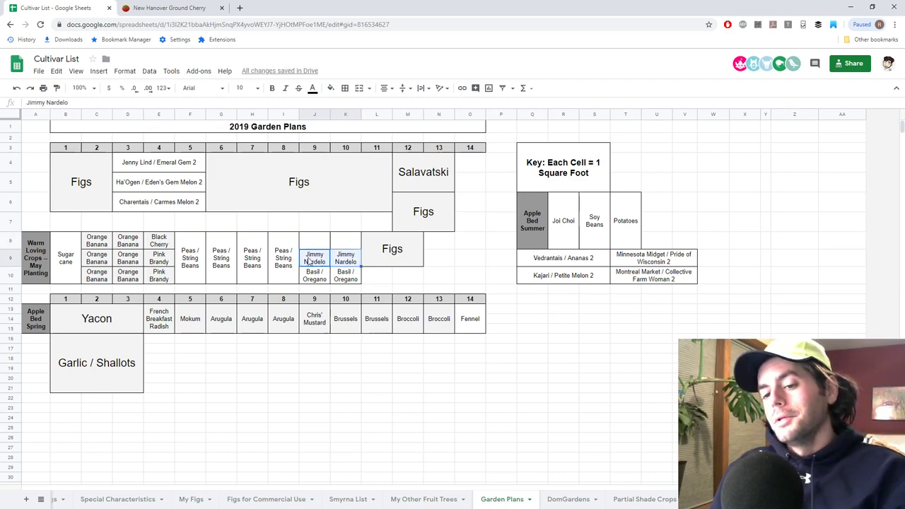
{"action": "left_click", "coordinate": [282, 249]}
{"action": "key", "text": "Delete"}
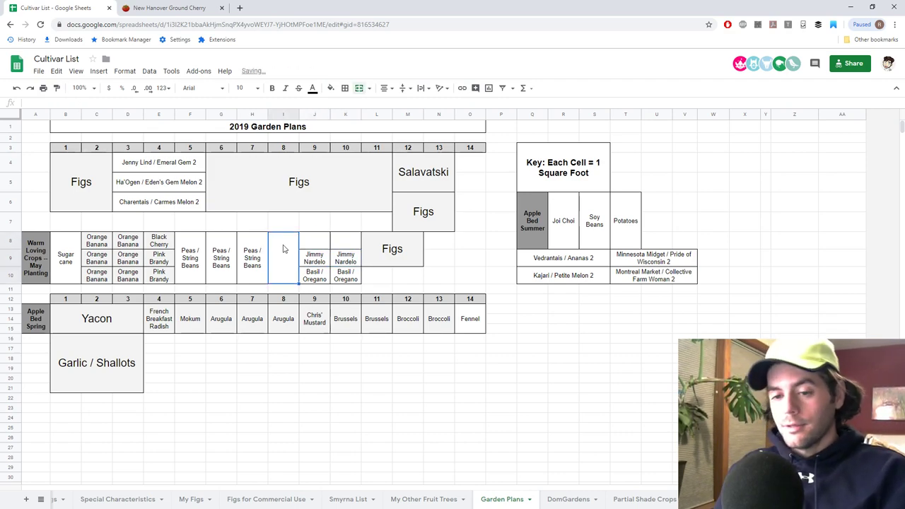
- Copy Jimmy Nardelo into the emptied bed numbered 8 and unmerge that bed into single squares
{"action": "left_click", "coordinate": [327, 261]}
{"action": "left_click", "coordinate": [332, 263], "text": "shift"}
{"action": "key", "text": "ctrl+c"}
{"action": "left_click", "coordinate": [288, 245]}
{"action": "key", "text": "ctrl+v"}
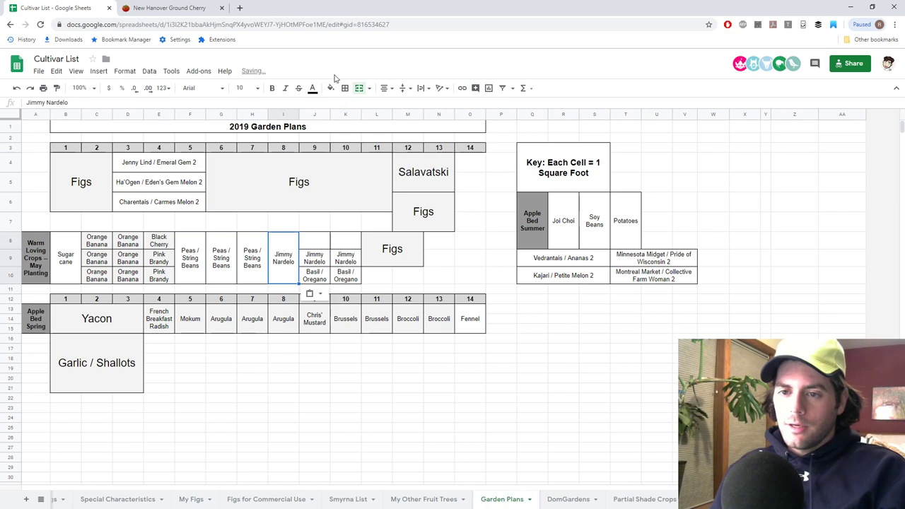
{"action": "left_click", "coordinate": [359, 87]}
{"action": "left_click", "coordinate": [302, 260]}
{"action": "left_click", "coordinate": [289, 245]}
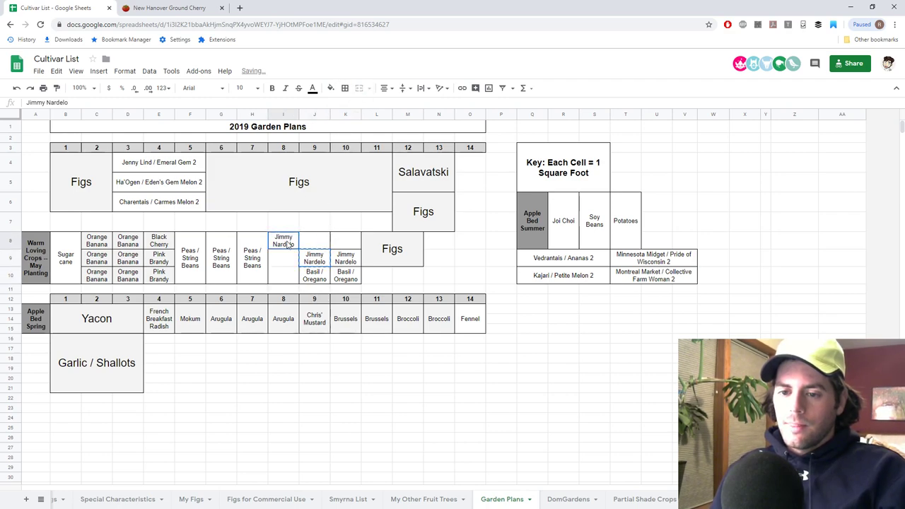
- Paste Jimmy Nardelo into the emptied top squares of beds 9 and 10 and the middle square of bed 8
{"action": "left_click", "coordinate": [283, 261]}
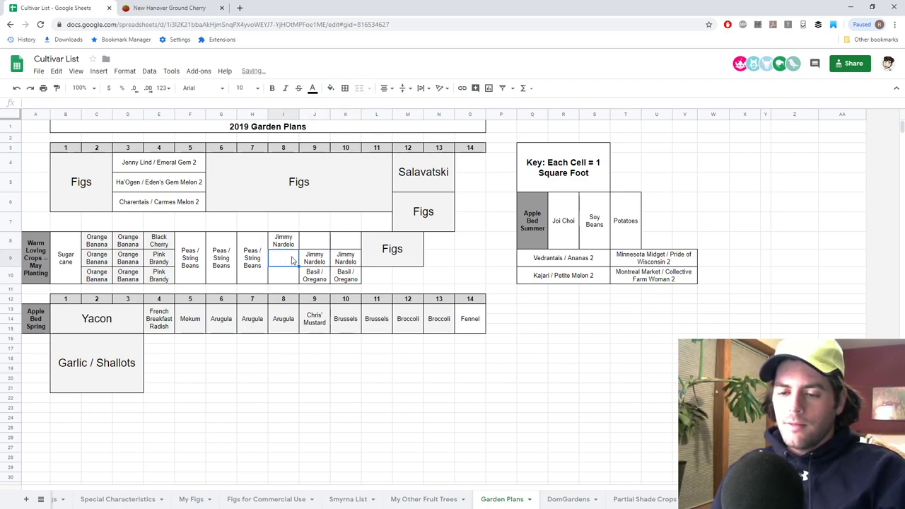
{"action": "left_click", "coordinate": [314, 244]}
{"action": "key", "text": "ctrl+v"}
{"action": "left_click", "coordinate": [345, 244]}
{"action": "key", "text": "ctrl+v"}
{"action": "left_click", "coordinate": [288, 261]}
{"action": "key", "text": "ctrl+v"}
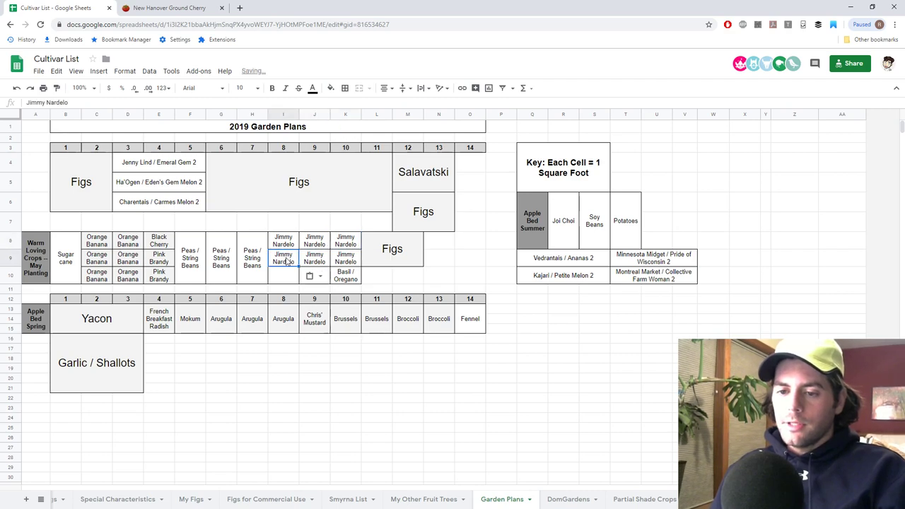
- Enter "Ground Cherry" in the empty square below the two Jimmy Nardelo squares of bed 8
{"action": "left_click", "coordinate": [286, 279]}
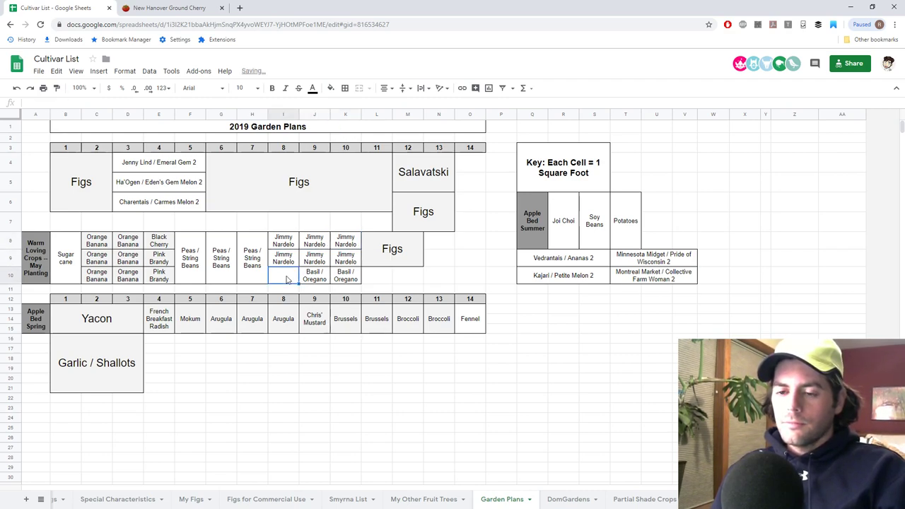
{"action": "left_click_drag", "start_coordinate": [292, 242], "coordinate": [291, 257]}
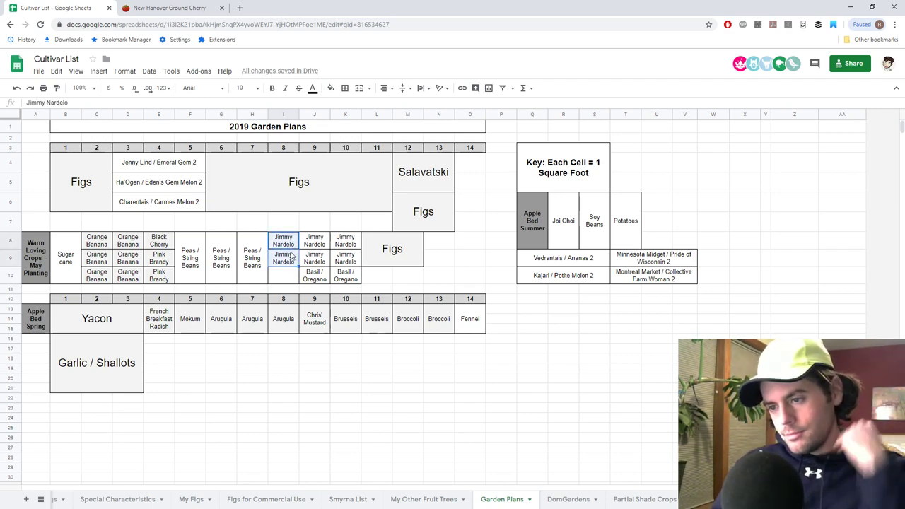
{"action": "left_click", "coordinate": [286, 279]}
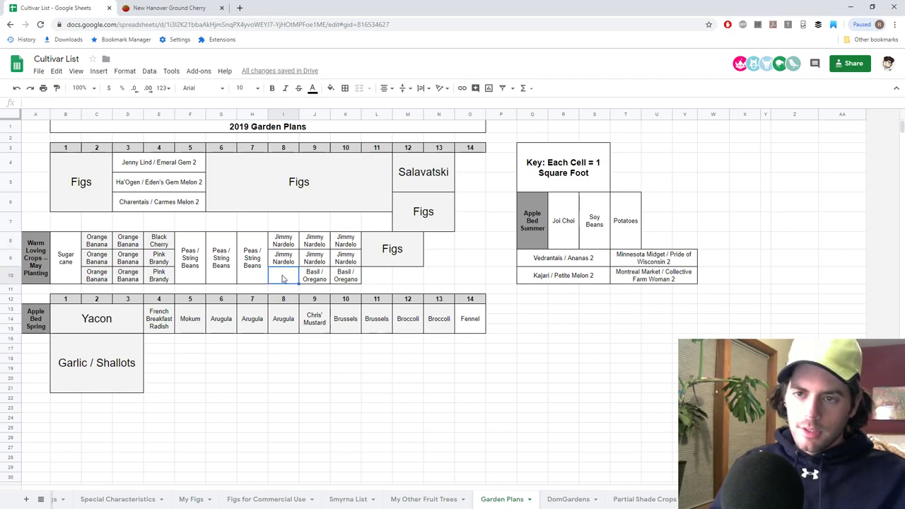
{"action": "type", "text": "Ground Cvh"}
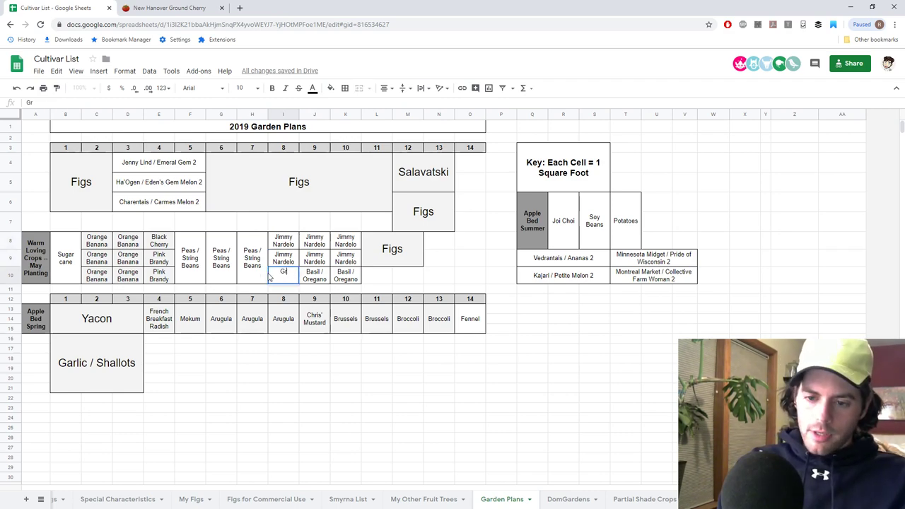
{"action": "key", "text": "BackSpace"}
{"action": "key", "text": "BackSpace"}
{"action": "type", "text": "herry"}
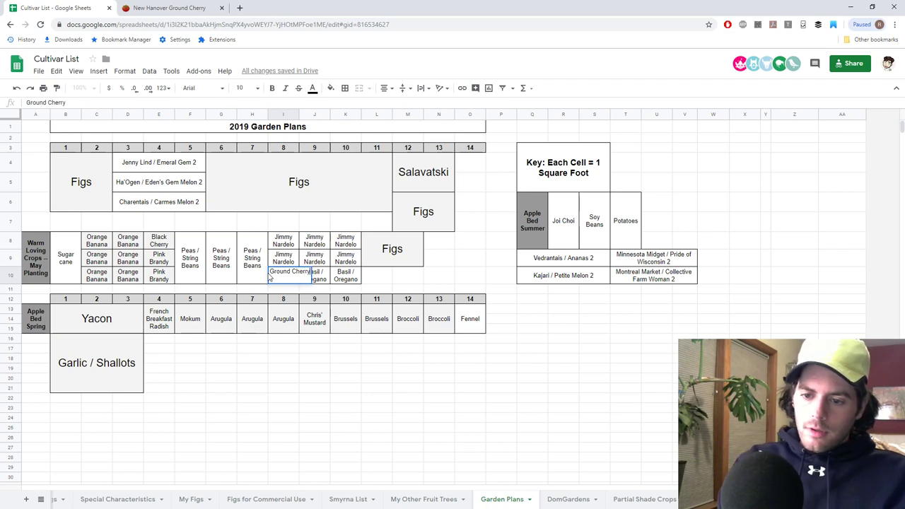
{"action": "key", "text": "Return"}
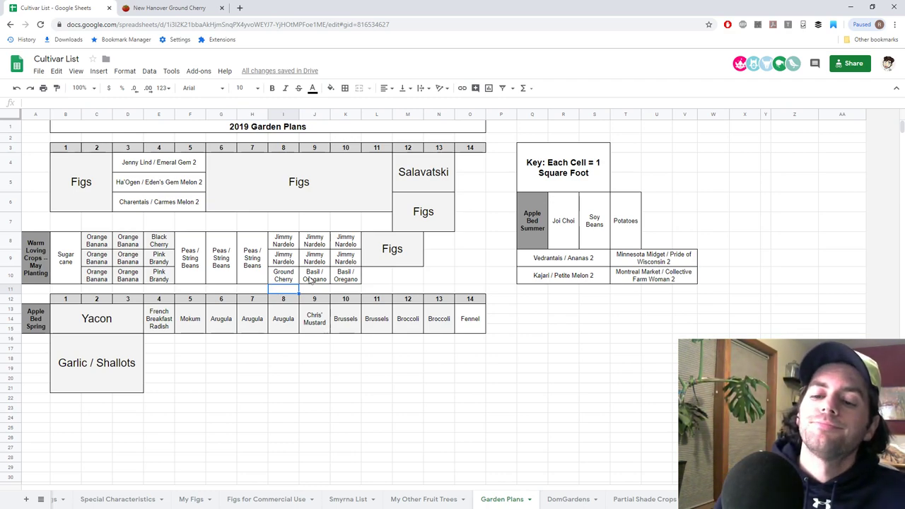
{"action": "scroll", "coordinate": [463, 258], "scroll_direction": "down", "scroll_amount": 2}
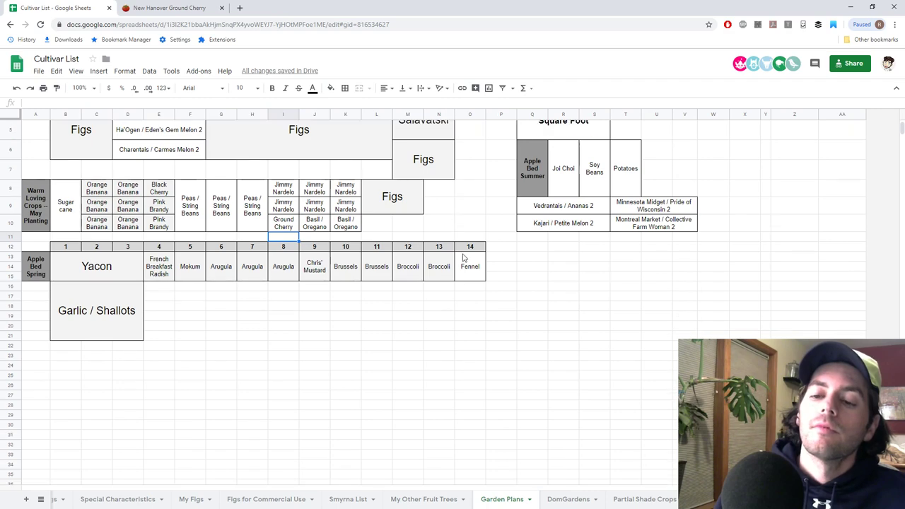
{"action": "scroll", "coordinate": [463, 258], "scroll_direction": "up", "scroll_amount": 2}
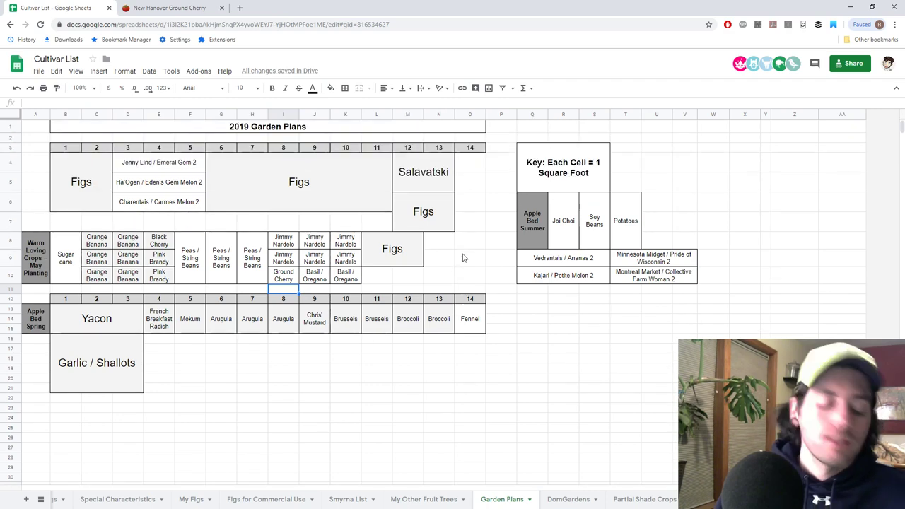